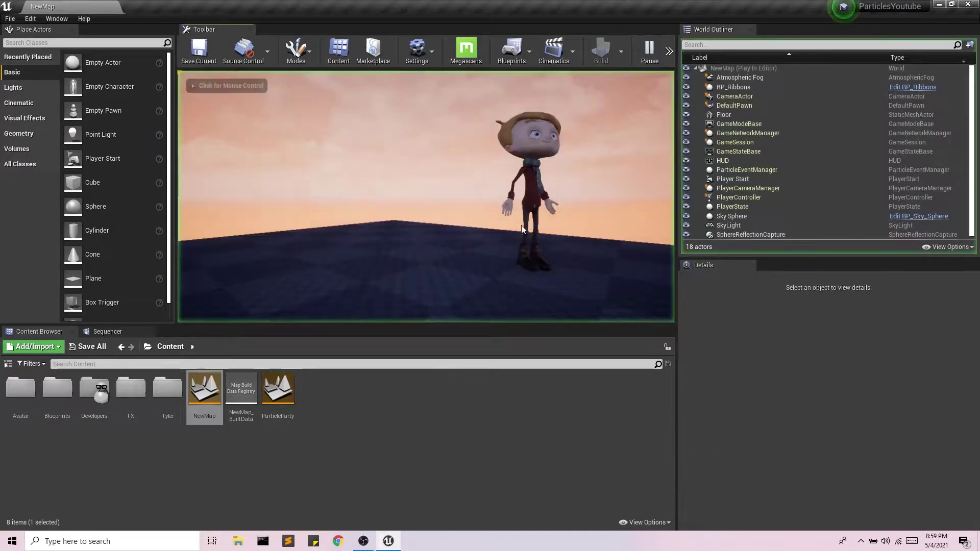
Run the character in play to view its pink ribbon trails, then stop the session.
{"action": "left_click", "coordinate": [516, 250]}
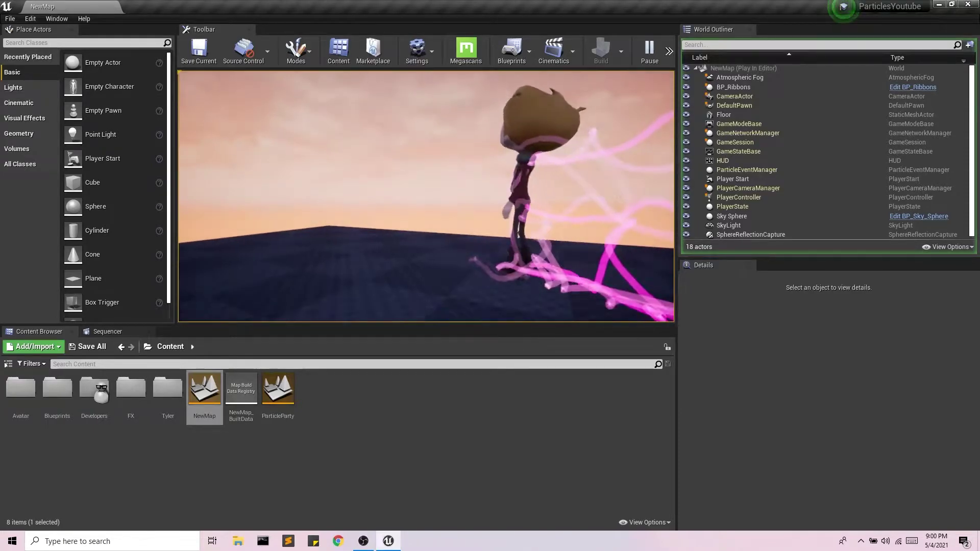
{"action": "key", "text": "Escape"}
Delete the BP_Ribbons actor from the ParticleParty level and save the level.
{"action": "double_click", "coordinate": [278, 394]}
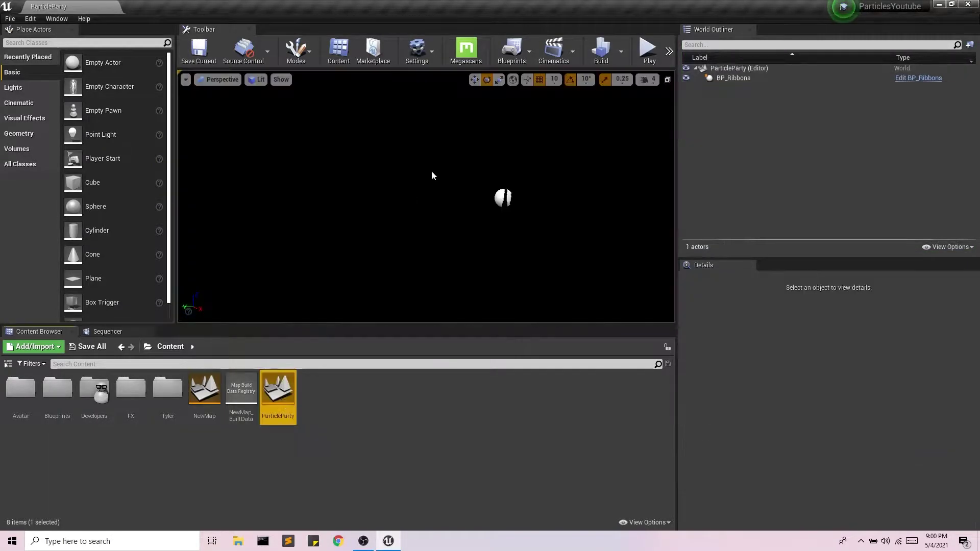
{"action": "left_click", "coordinate": [503, 198]}
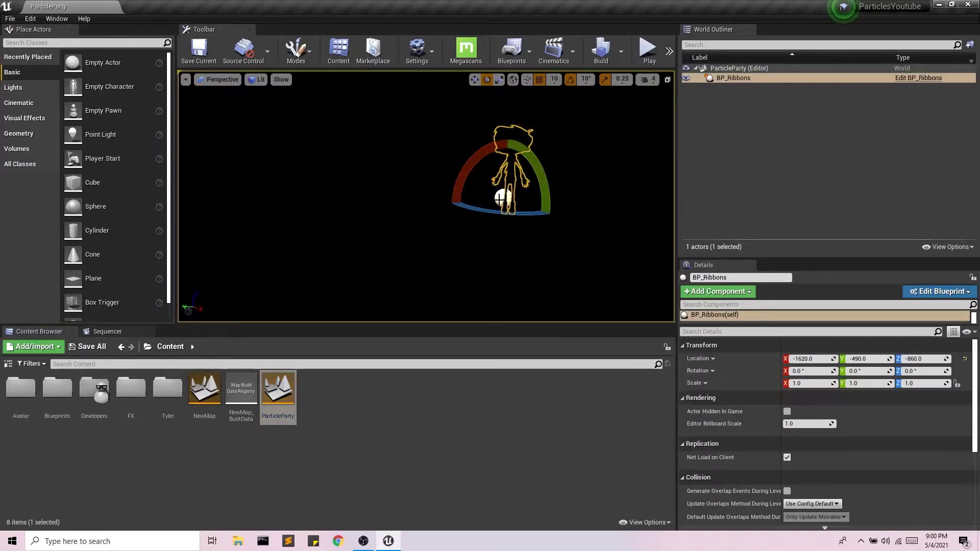
{"action": "key", "text": "Delete"}
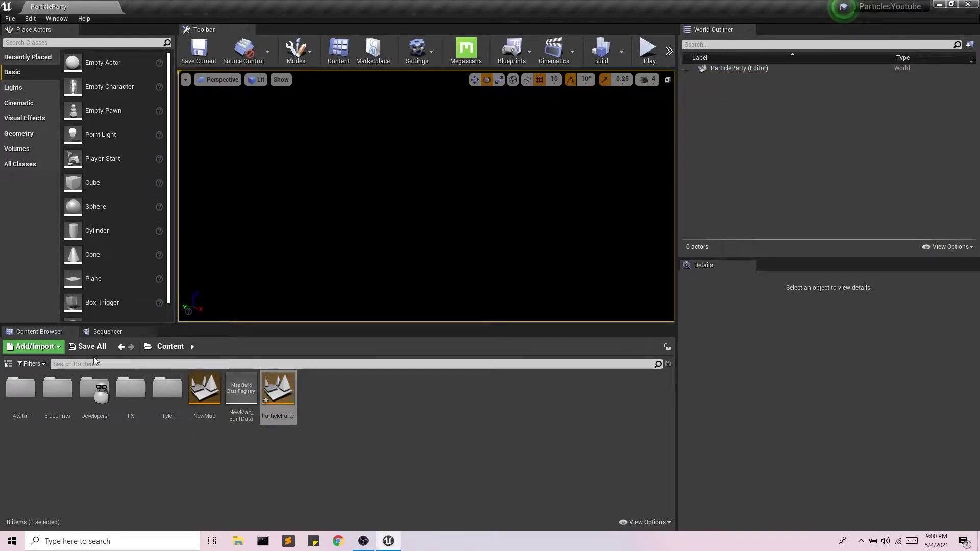
{"action": "left_click", "coordinate": [91, 346]}
{"action": "left_click", "coordinate": [575, 353]}
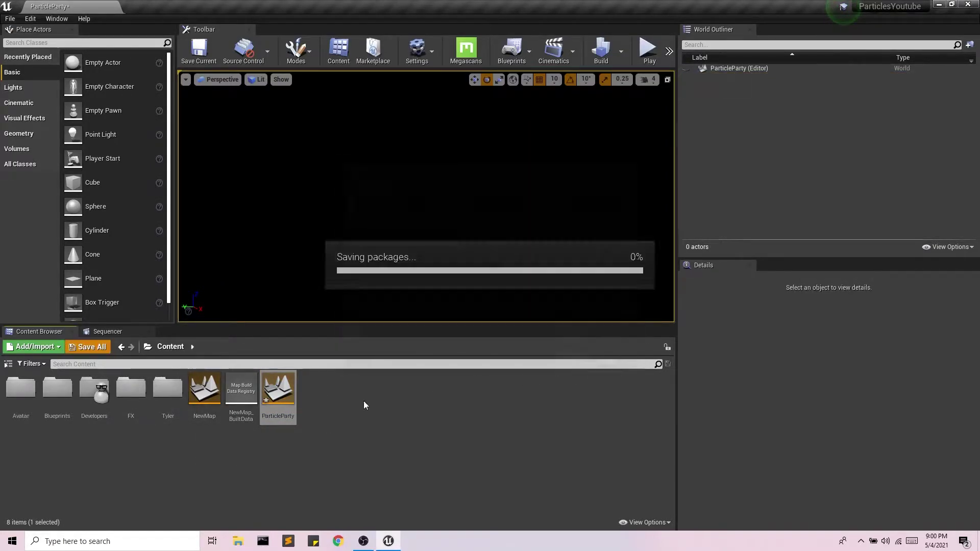
Force-delete the BP_Ribbons, NE_Ribbons and NS_Ribbon assets from the FX folder.
{"action": "double_click", "coordinate": [136, 400]}
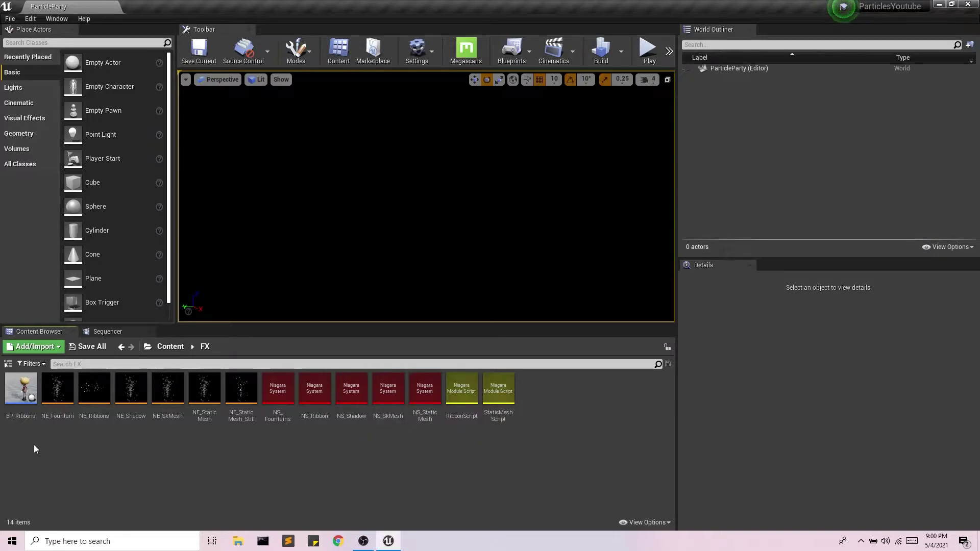
{"action": "left_click", "coordinate": [30, 406]}
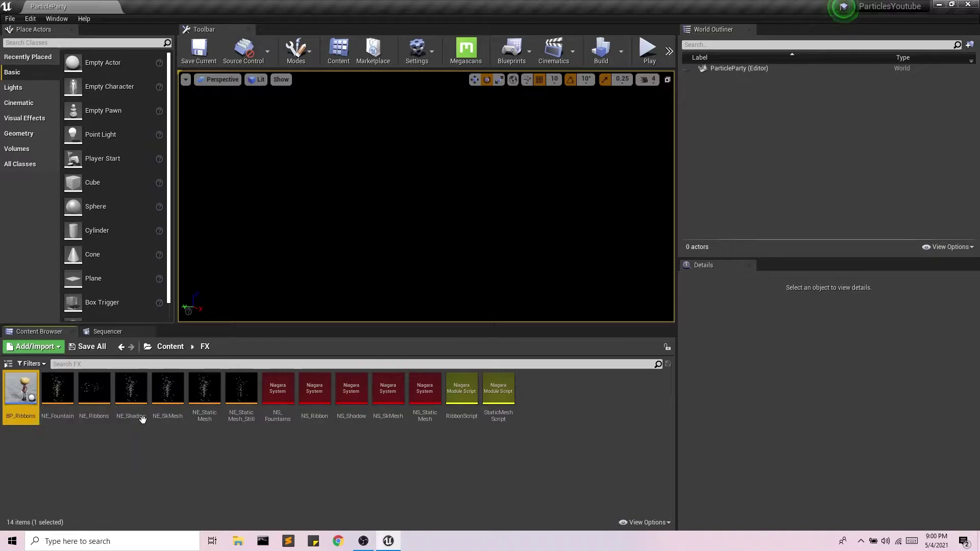
{"action": "left_click", "coordinate": [94, 390], "text": "ctrl"}
{"action": "left_click", "coordinate": [314, 390], "text": "ctrl"}
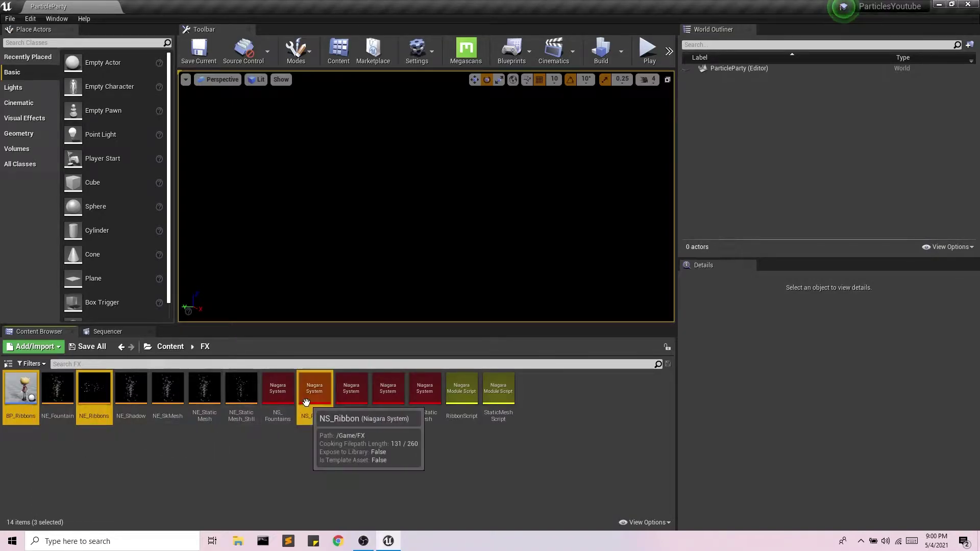
{"action": "key", "text": "Delete"}
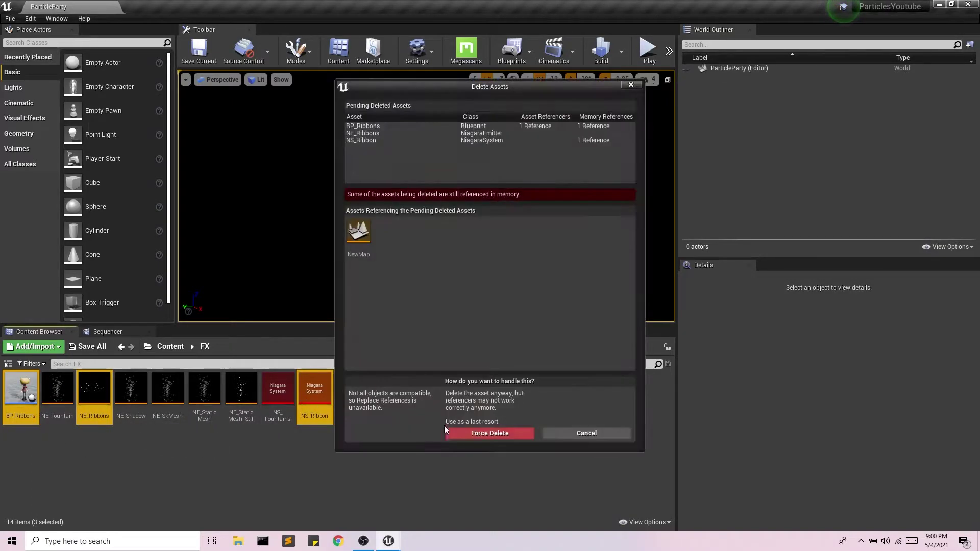
{"action": "left_click", "coordinate": [481, 434]}
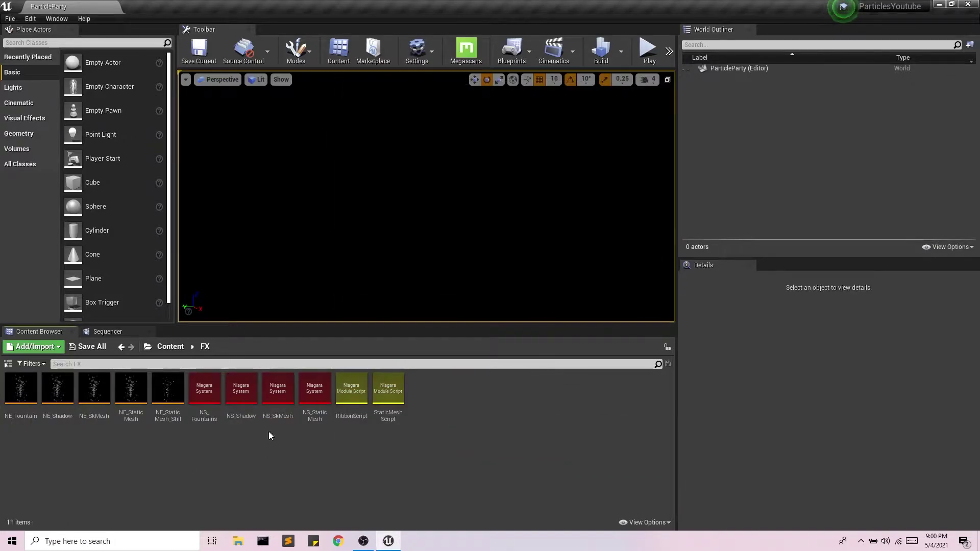
Duplicate the NE_SkMesh emitter as NE_Ribbon.
{"action": "left_click", "coordinate": [95, 394]}
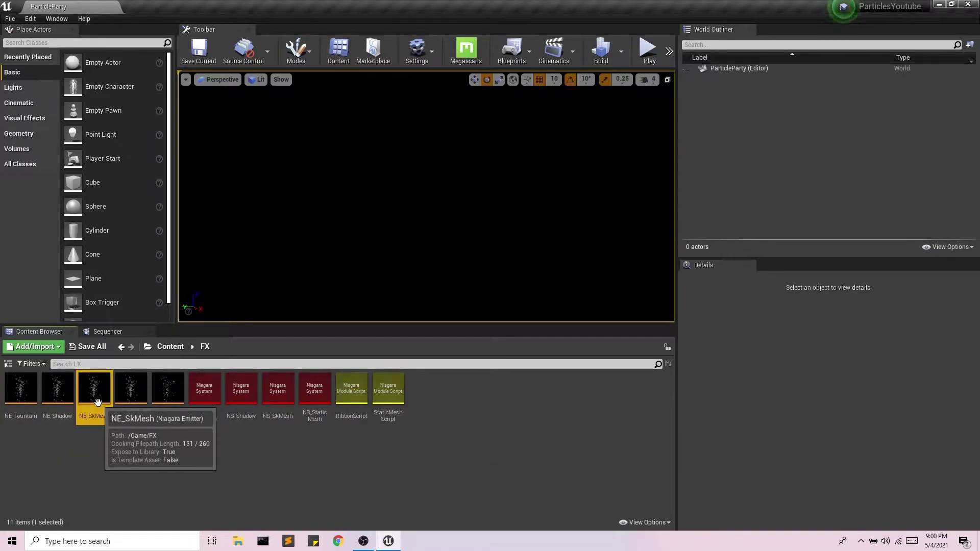
{"action": "key", "text": "ctrl+w"}
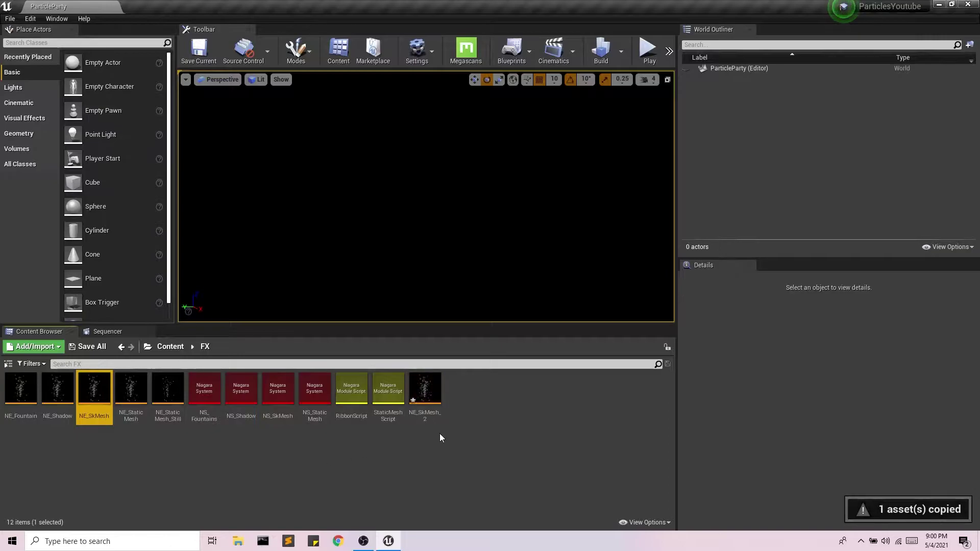
{"action": "left_click", "coordinate": [431, 413]}
{"action": "type", "text": "NE_Ribbon"}
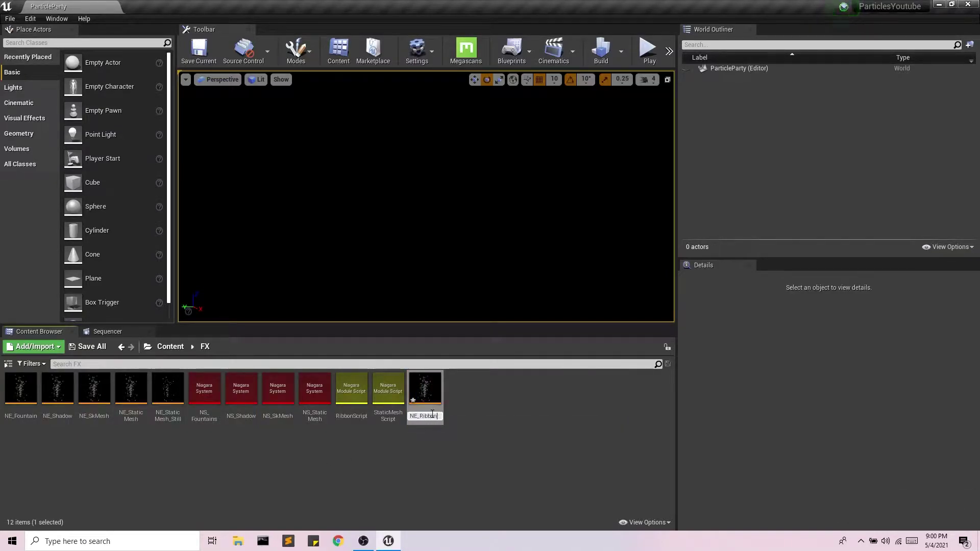
{"action": "key", "text": "Return"}
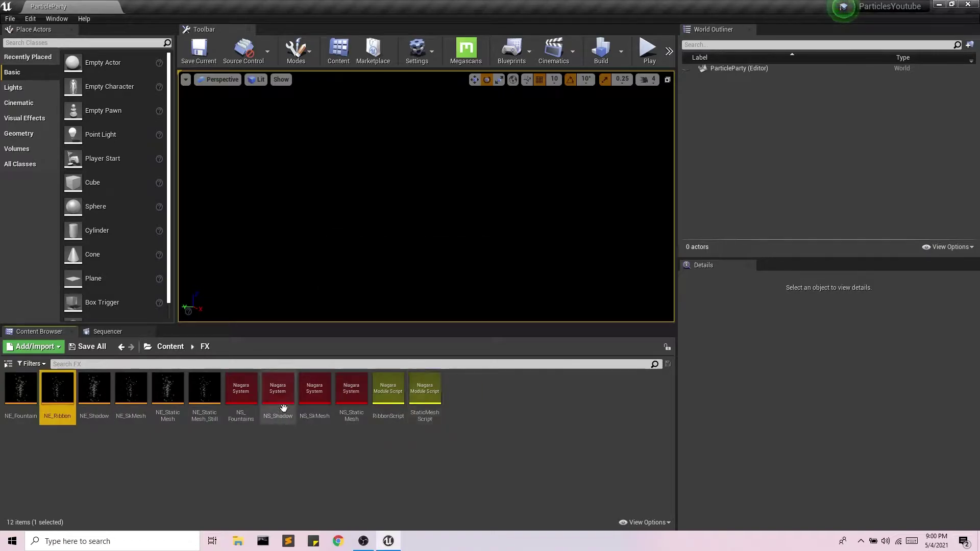
Duplicate the NS_SkMesh system as NS_Ribbon.
{"action": "left_click", "coordinate": [316, 392]}
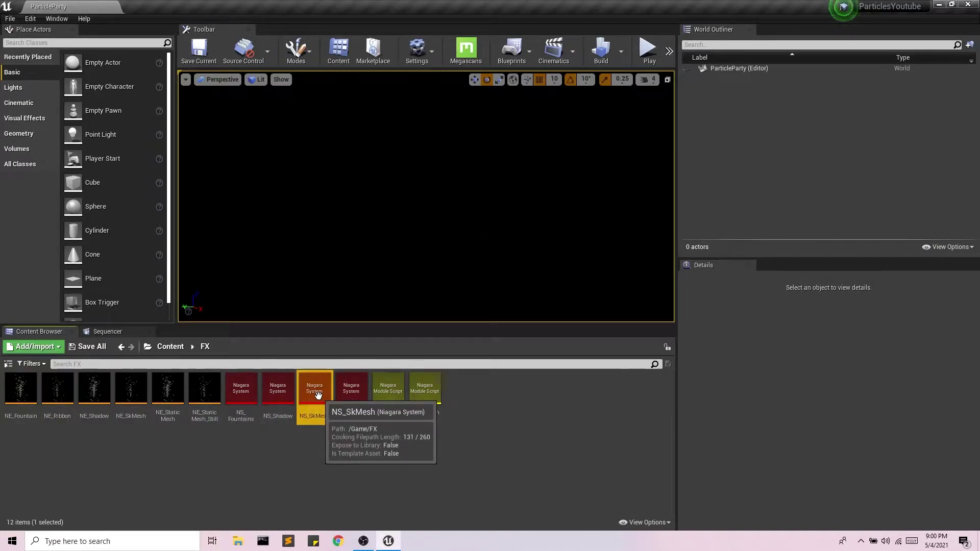
{"action": "key", "text": "ctrl+w"}
{"action": "left_click", "coordinate": [464, 416]}
{"action": "type", "text": "NS_Ribb"}
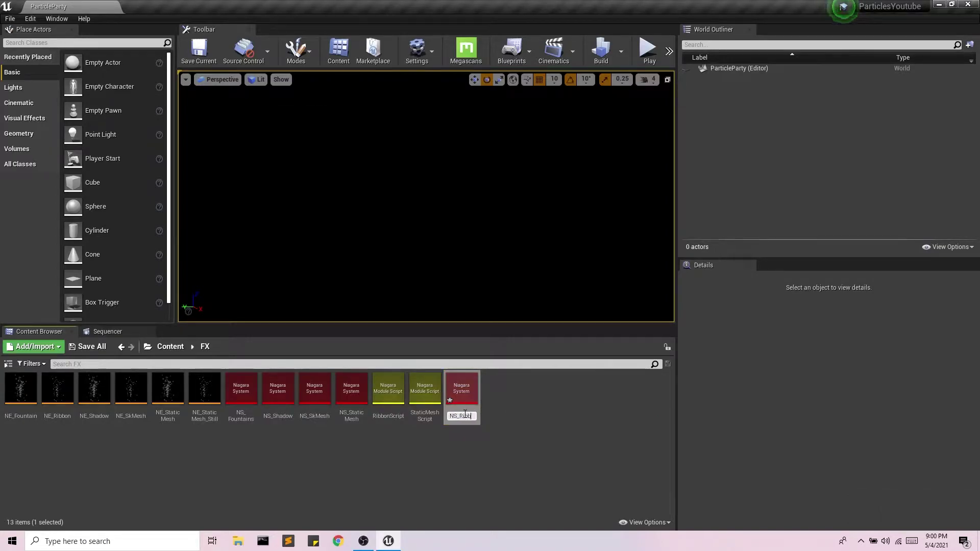
{"action": "key", "text": "Return"}
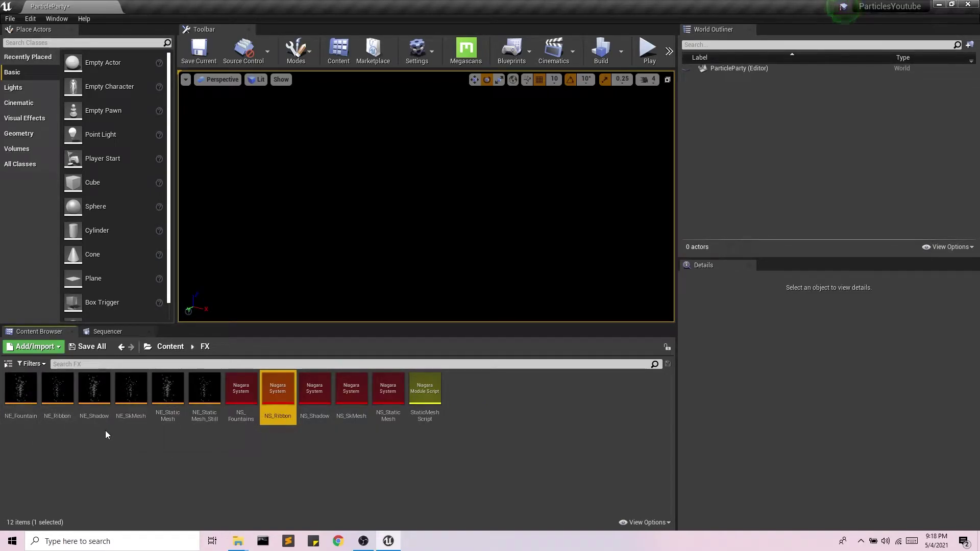
In NE_Ribbon, replace the Sprite Renderer with a Ribbon Renderer.
{"action": "double_click", "coordinate": [60, 392]}
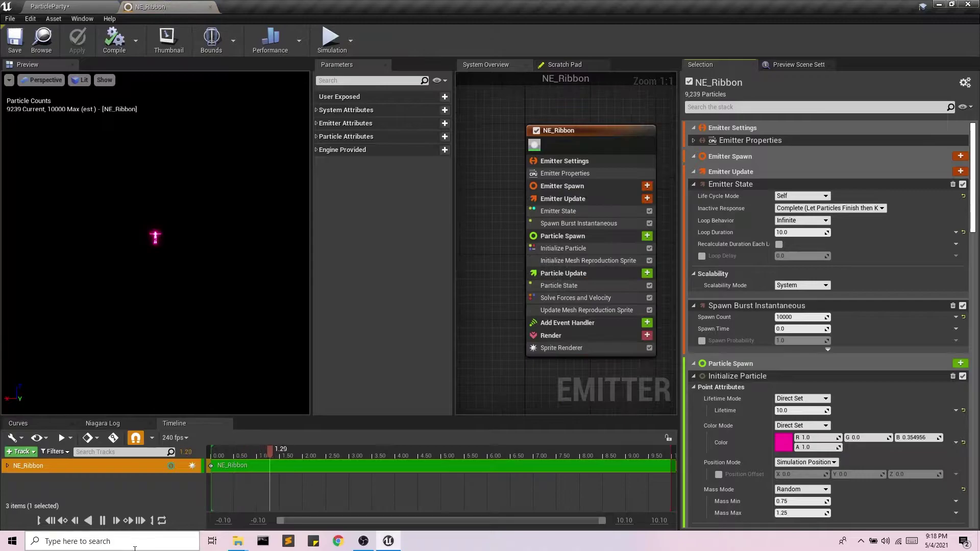
{"action": "scroll", "coordinate": [855, 304], "scroll_direction": "down", "scroll_amount": 4}
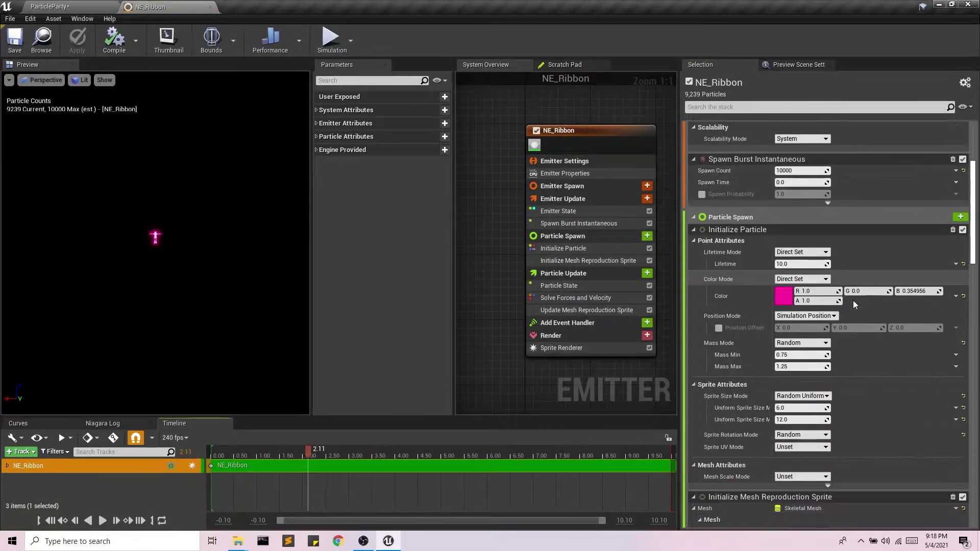
{"action": "scroll", "coordinate": [854, 304], "scroll_direction": "down", "scroll_amount": 4}
{"action": "scroll", "coordinate": [854, 304], "scroll_direction": "down", "scroll_amount": 3}
{"action": "scroll", "coordinate": [855, 304], "scroll_direction": "down", "scroll_amount": 4}
{"action": "scroll", "coordinate": [855, 304], "scroll_direction": "down", "scroll_amount": 4}
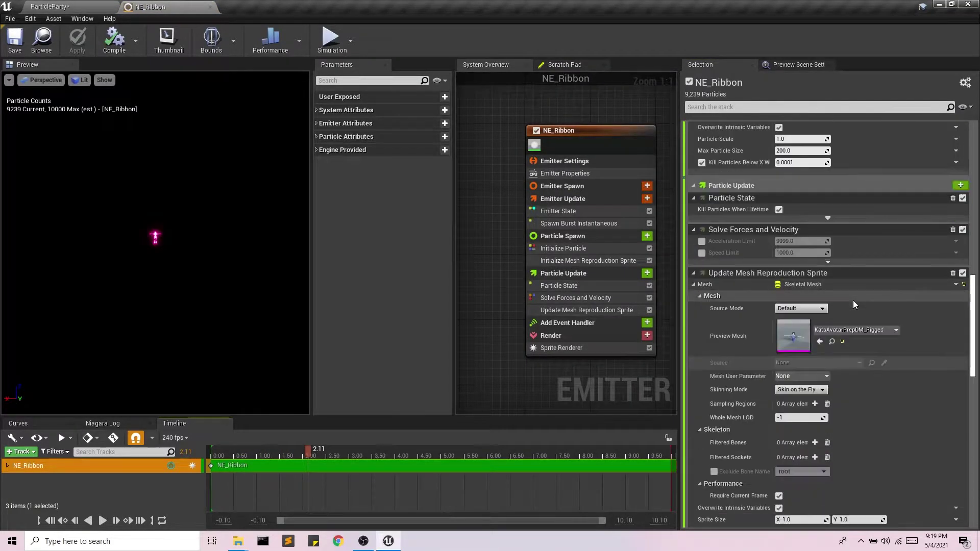
{"action": "scroll", "coordinate": [855, 304], "scroll_direction": "down", "scroll_amount": 3}
{"action": "scroll", "coordinate": [854, 304], "scroll_direction": "down", "scroll_amount": 4}
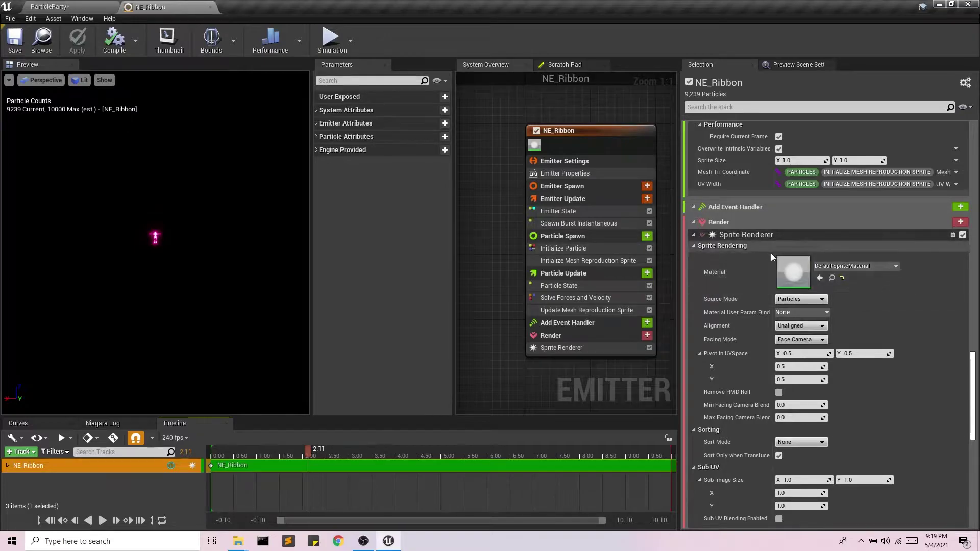
{"action": "left_click", "coordinate": [952, 236]}
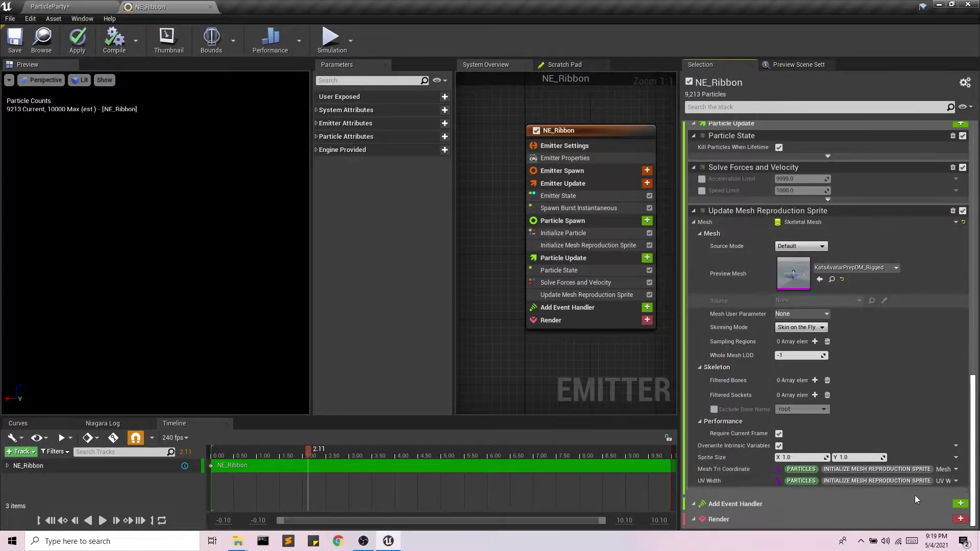
{"action": "left_click", "coordinate": [961, 519]}
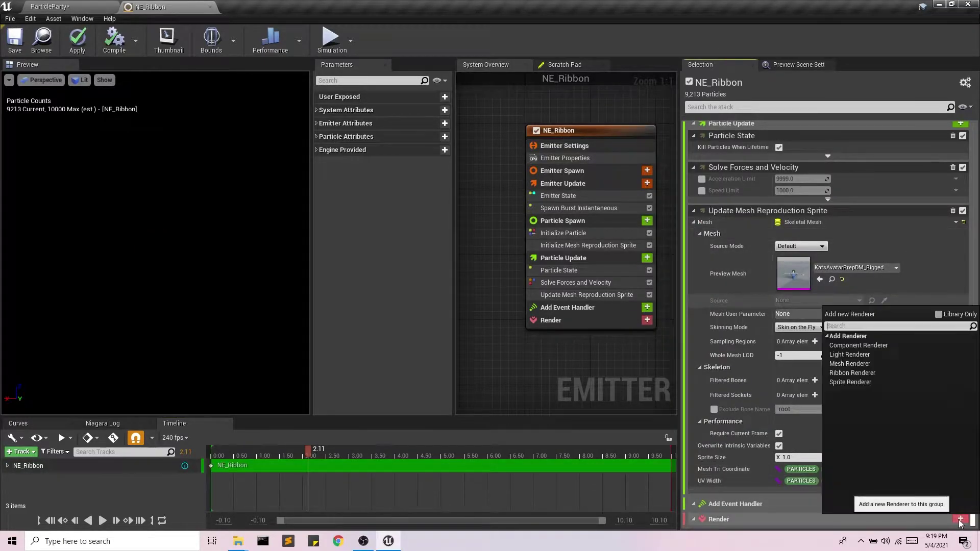
{"action": "left_click", "coordinate": [851, 373]}
{"action": "scroll", "coordinate": [846, 380], "scroll_direction": "down", "scroll_amount": 5}
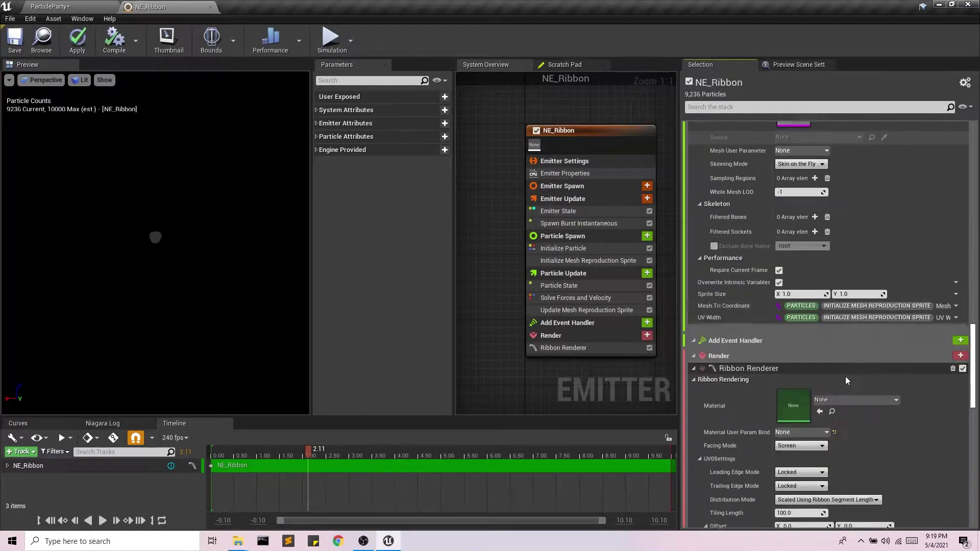
Assign the engine's DefaultRibbonMaterial to the ribbon renderer.
{"action": "left_click", "coordinate": [849, 351]}
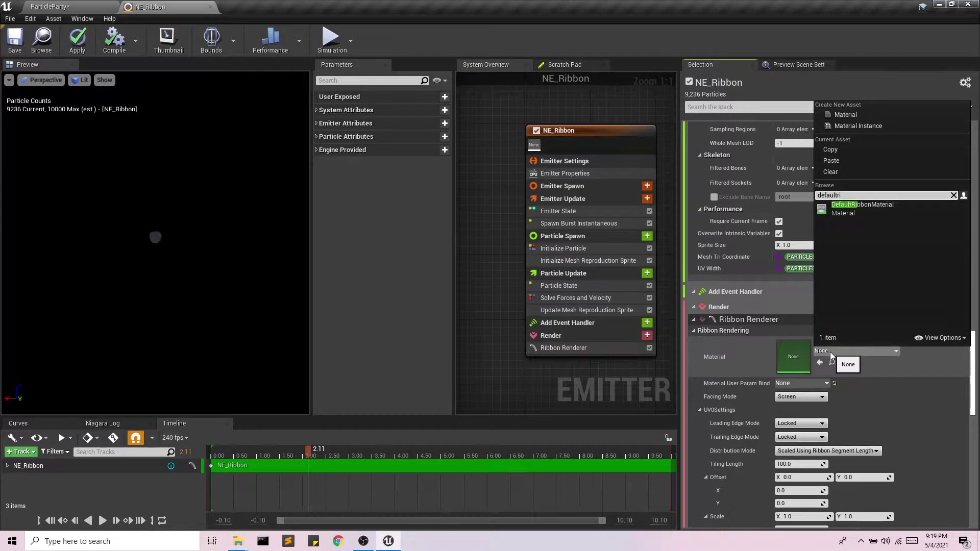
{"action": "left_click", "coordinate": [943, 338]}
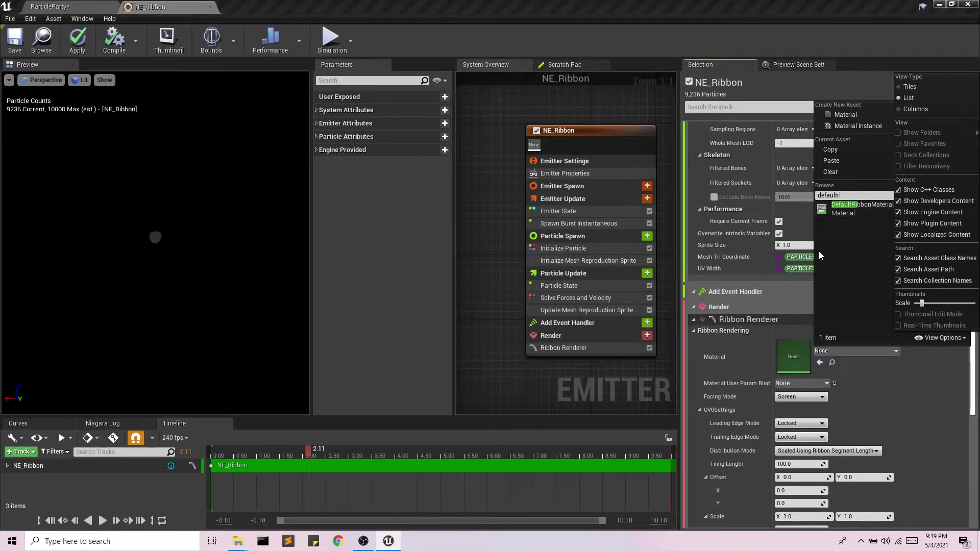
{"action": "left_click", "coordinate": [850, 208]}
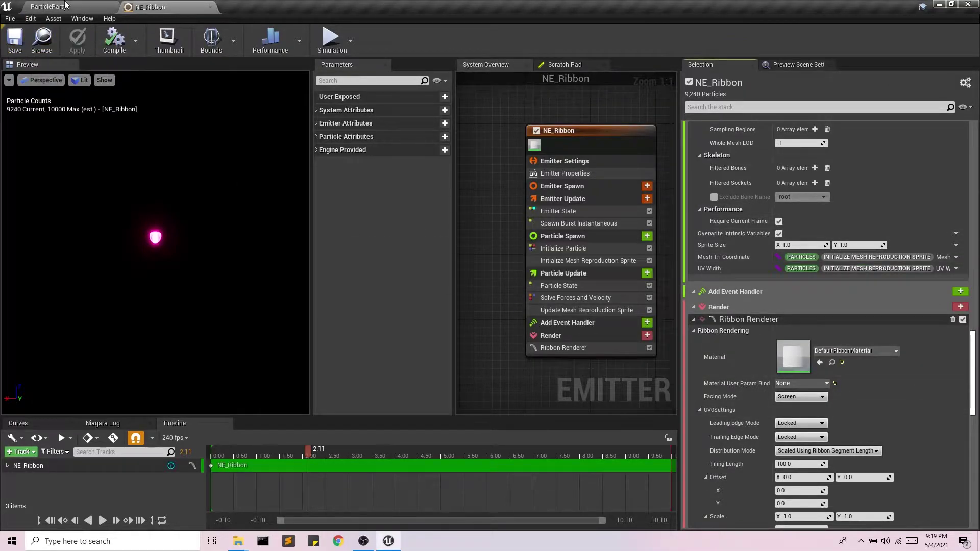
{"action": "left_click", "coordinate": [50, 6]}
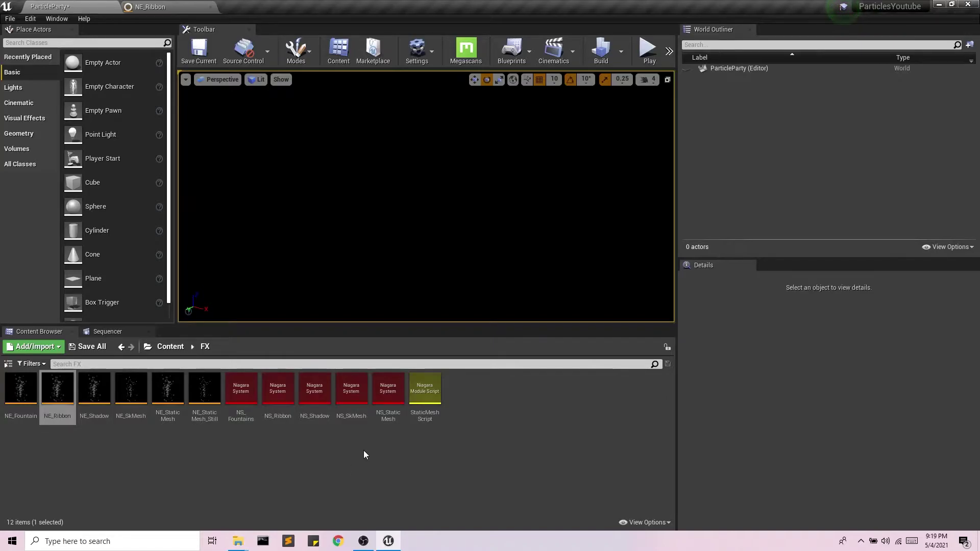
In NS_Ribbon, replace the NE_SkMesh emitter with NE_Ribbon.
{"action": "double_click", "coordinate": [278, 390]}
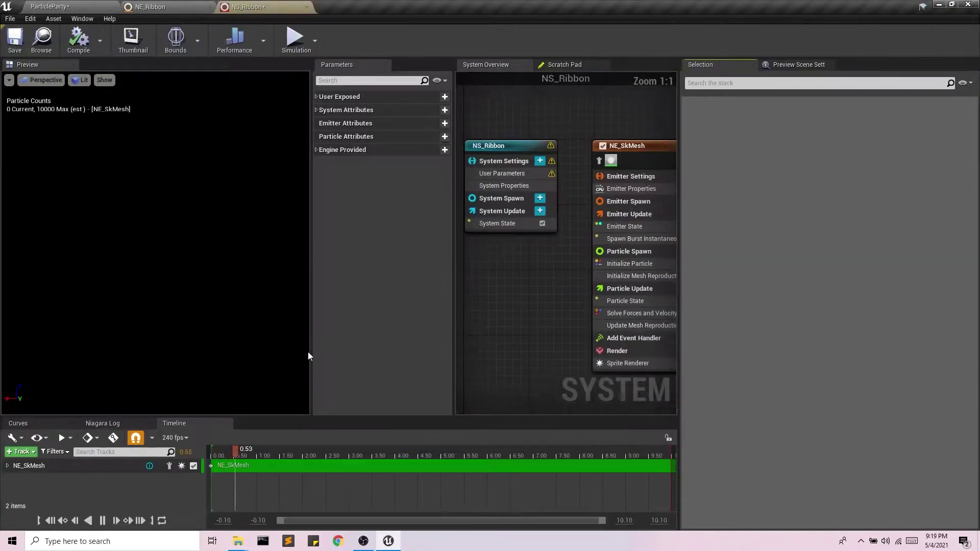
{"action": "left_click", "coordinate": [75, 463]}
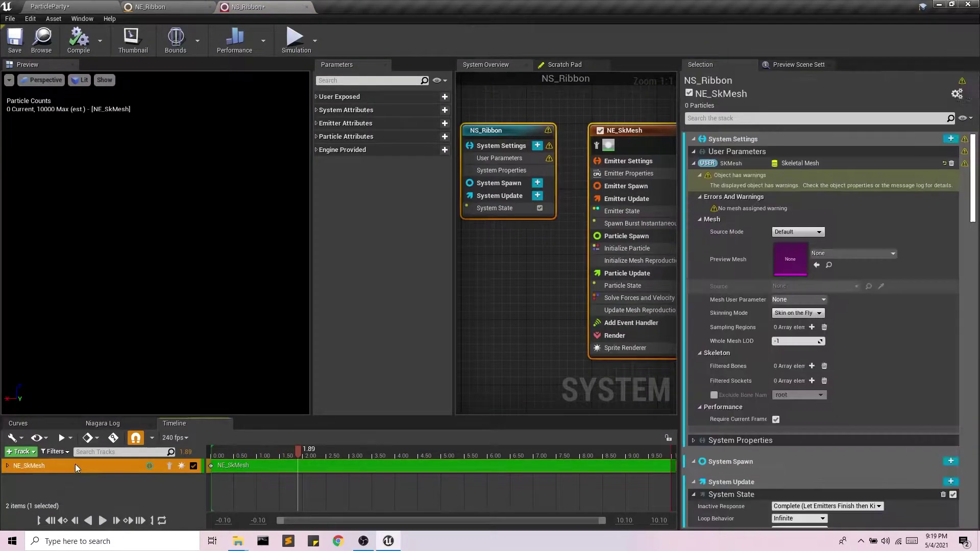
{"action": "right_click", "coordinate": [75, 463]}
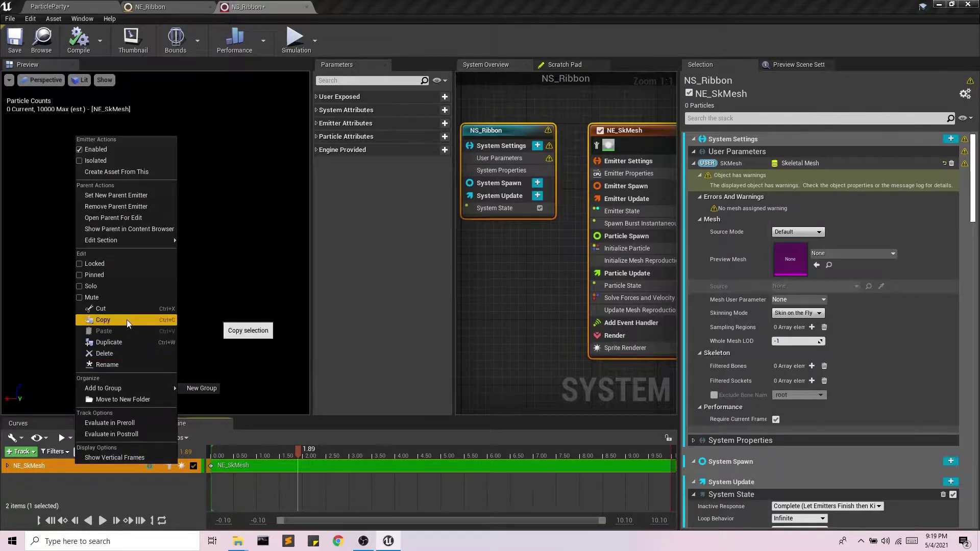
{"action": "left_click", "coordinate": [107, 354]}
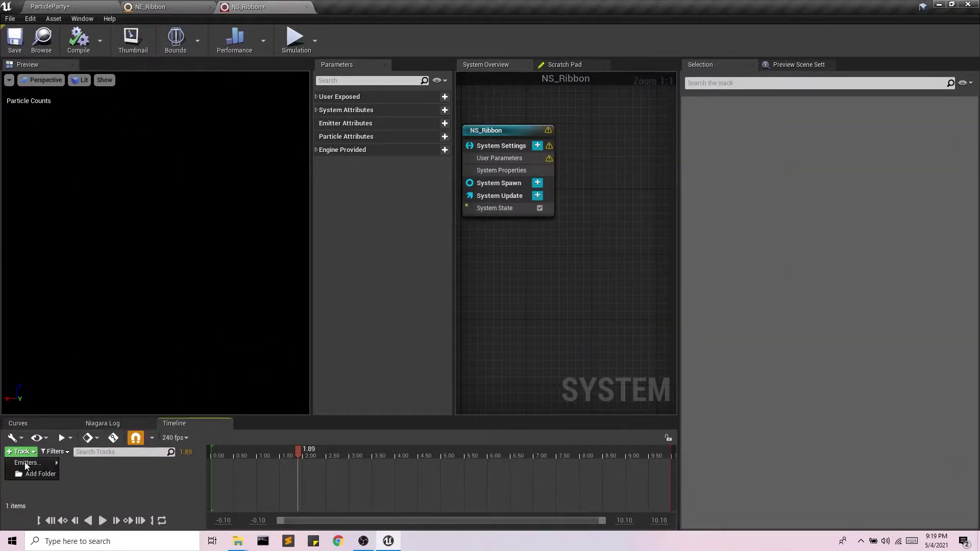
{"action": "mouse_move", "coordinate": [25, 462]}
{"action": "type", "text": "ribb"}
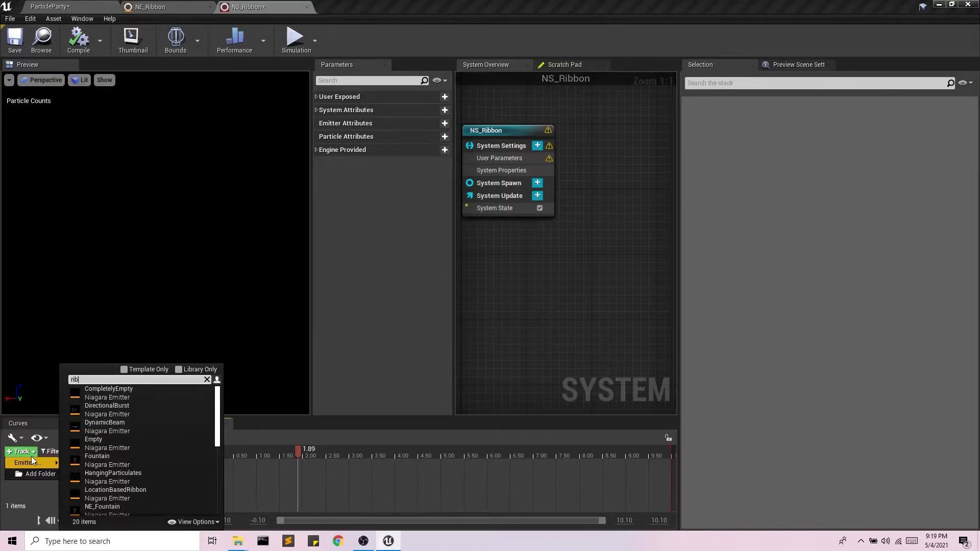
{"action": "left_click", "coordinate": [95, 406]}
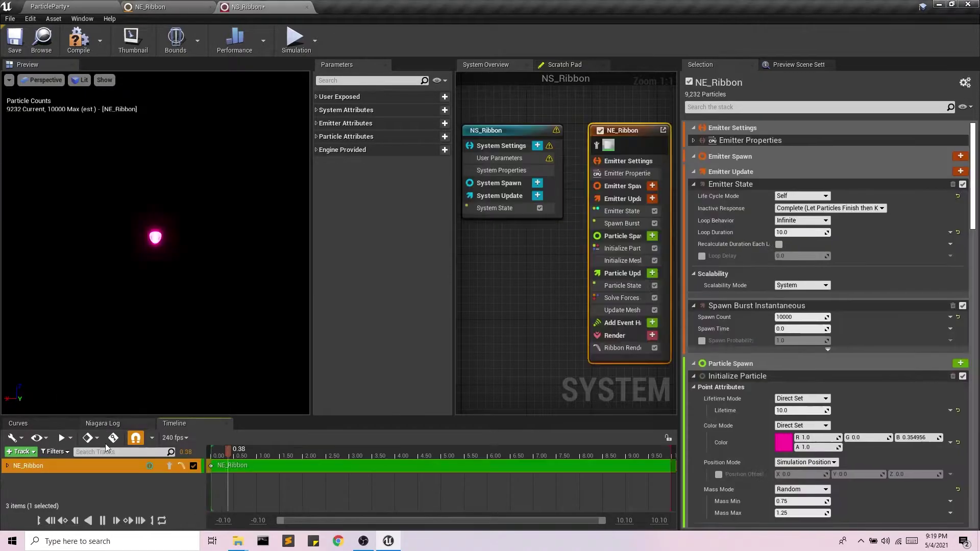
{"action": "left_click", "coordinate": [106, 520]}
{"action": "scroll", "coordinate": [889, 291], "scroll_direction": "down", "scroll_amount": 5}
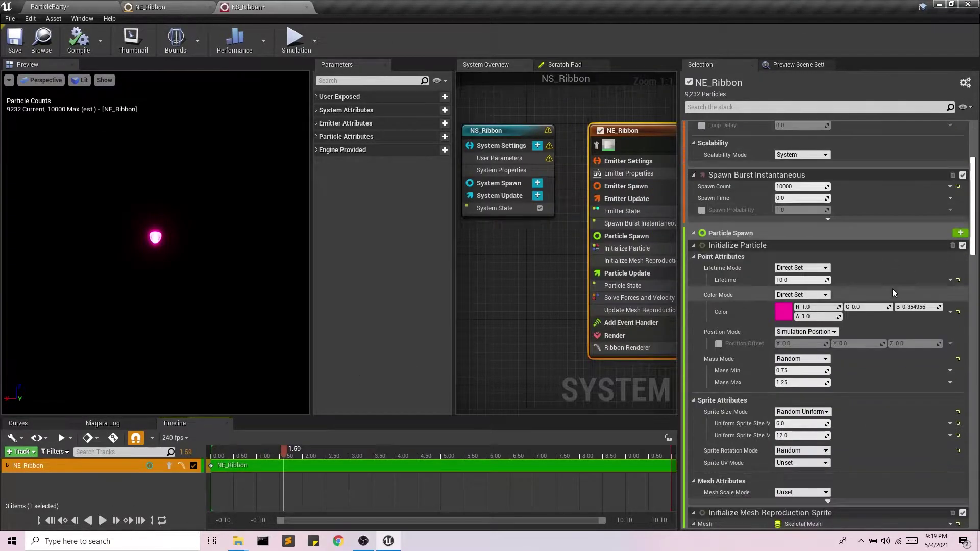
{"action": "scroll", "coordinate": [888, 290], "scroll_direction": "down", "scroll_amount": 3}
{"action": "scroll", "coordinate": [888, 291], "scroll_direction": "down", "scroll_amount": 3}
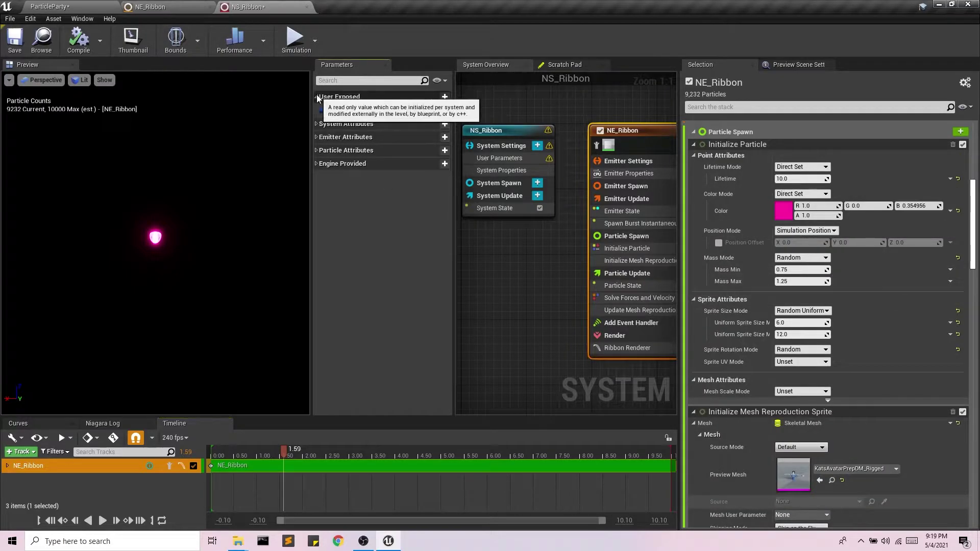
Bind the SKMesh user parameter to the mesh modules and save NS_Ribbon.
{"action": "left_click", "coordinate": [339, 96]}
{"action": "scroll", "coordinate": [848, 322], "scroll_direction": "down", "scroll_amount": 2}
{"action": "scroll", "coordinate": [848, 323], "scroll_direction": "down", "scroll_amount": 3}
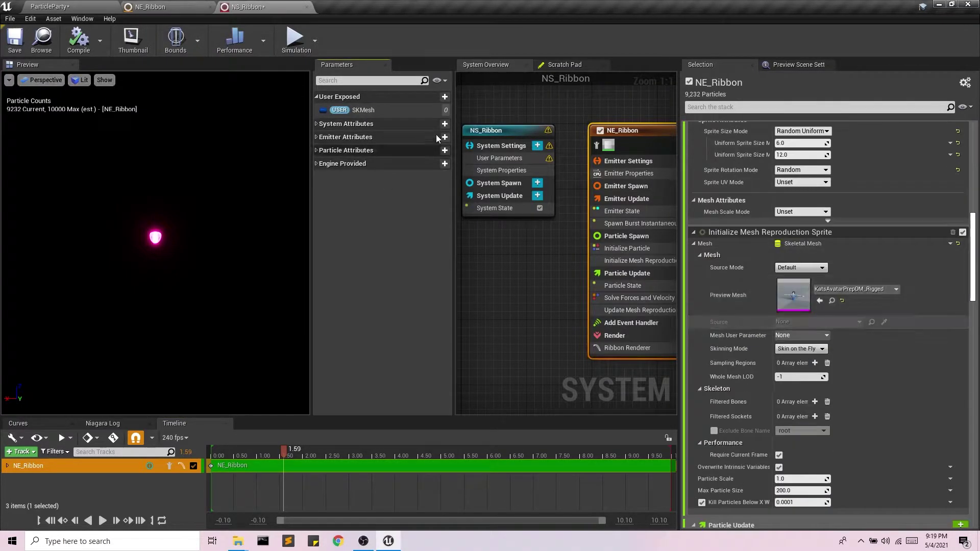
{"action": "left_click_drag", "start_coordinate": [362, 110], "coordinate": [762, 229]}
{"action": "scroll", "coordinate": [770, 246], "scroll_direction": "down", "scroll_amount": 3}
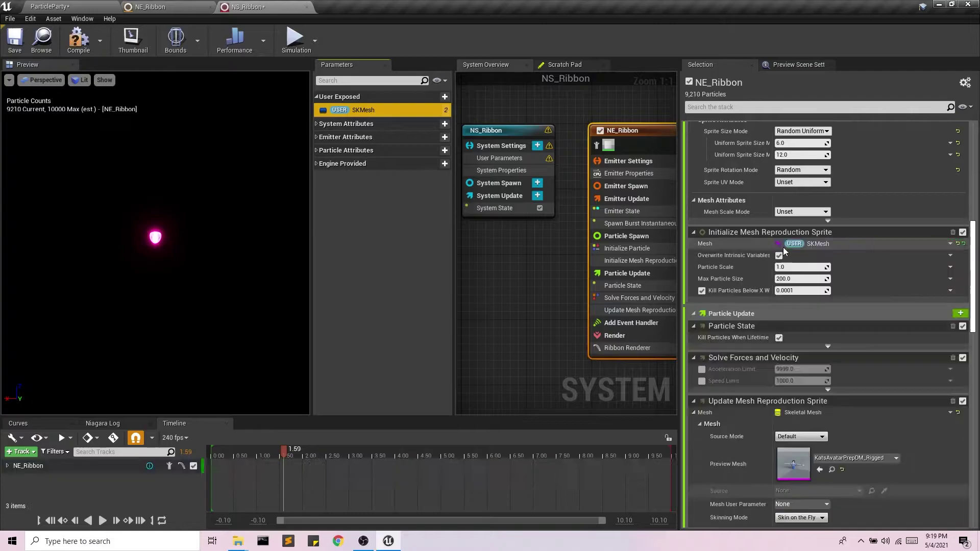
{"action": "scroll", "coordinate": [771, 245], "scroll_direction": "down", "scroll_amount": 3}
{"action": "scroll", "coordinate": [771, 245], "scroll_direction": "down", "scroll_amount": 2}
{"action": "left_click_drag", "start_coordinate": [362, 110], "coordinate": [780, 236]}
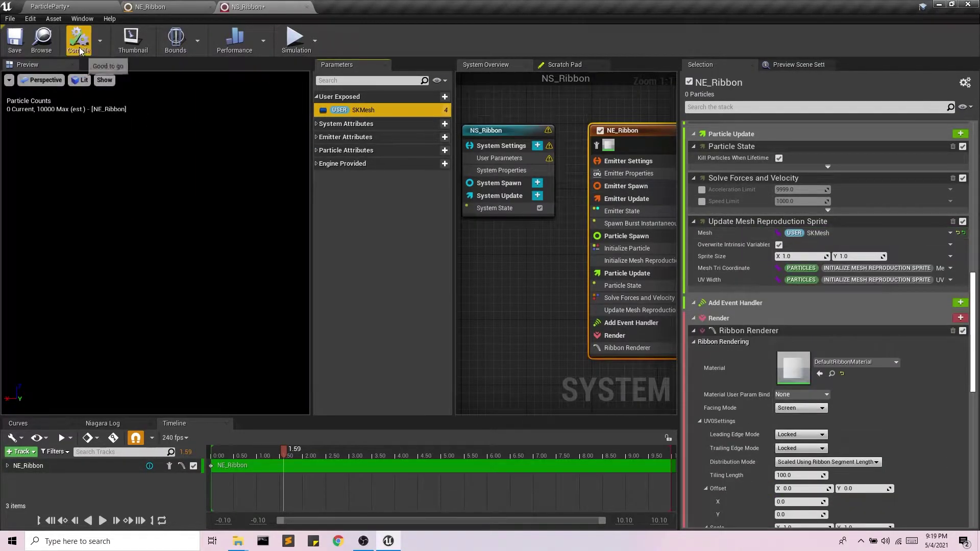
{"action": "left_click", "coordinate": [14, 39]}
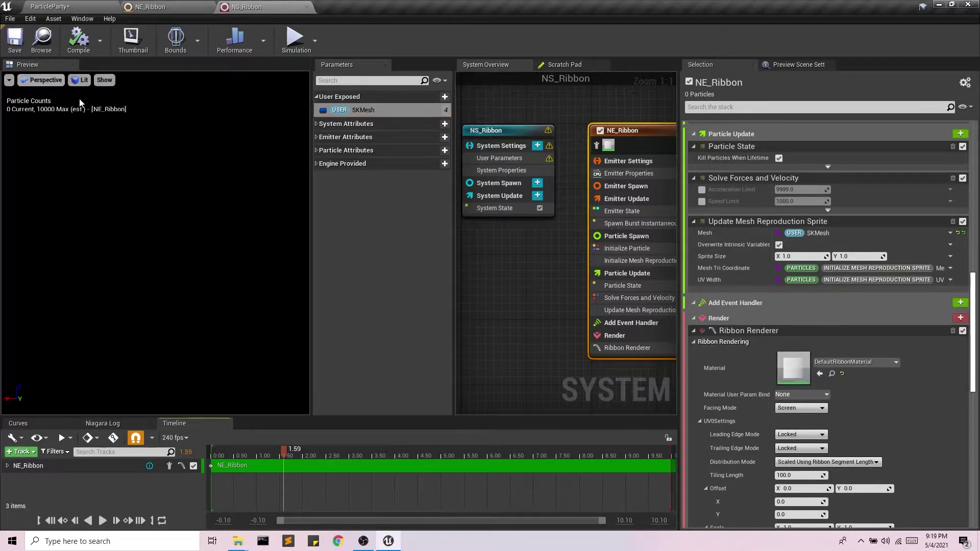
{"action": "left_click", "coordinate": [50, 6]}
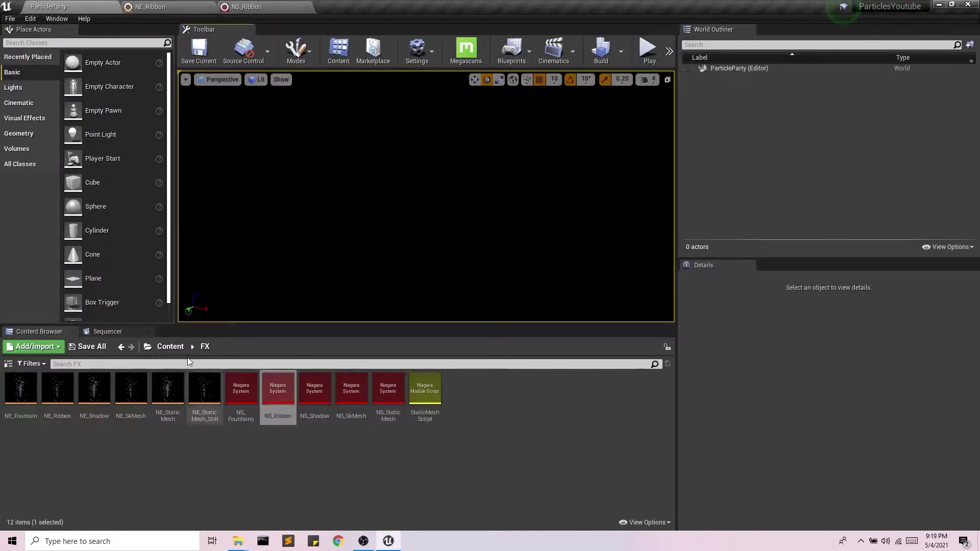
{"action": "left_click", "coordinate": [171, 346]}
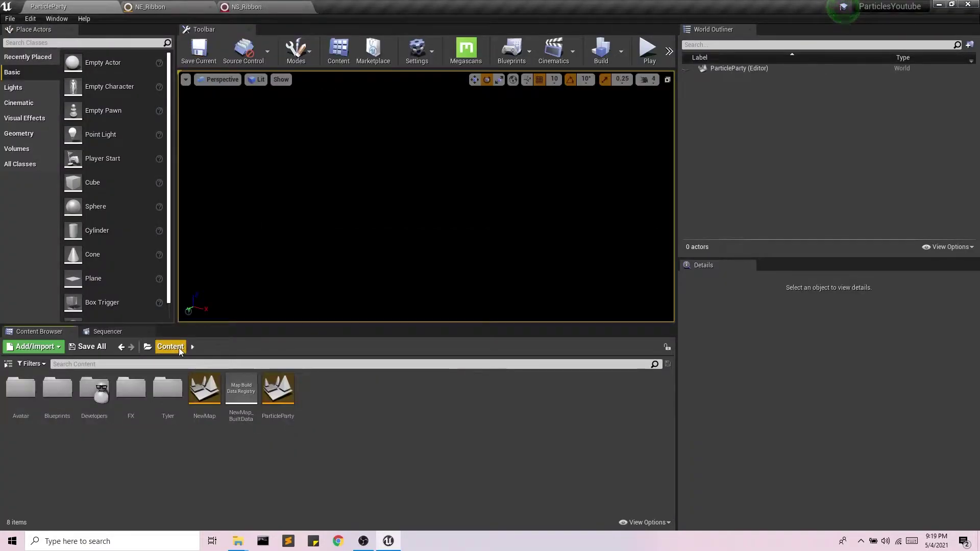
Place the KatsAvatar ballet mesh and the NS_Ribbon system in the level.
{"action": "double_click", "coordinate": [130, 390]}
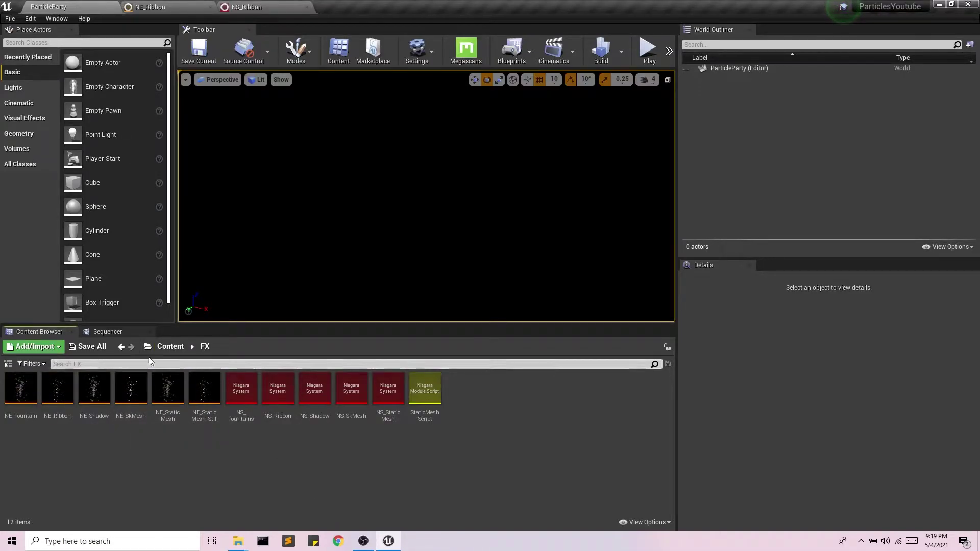
{"action": "left_click", "coordinate": [170, 346]}
{"action": "double_click", "coordinate": [21, 391]}
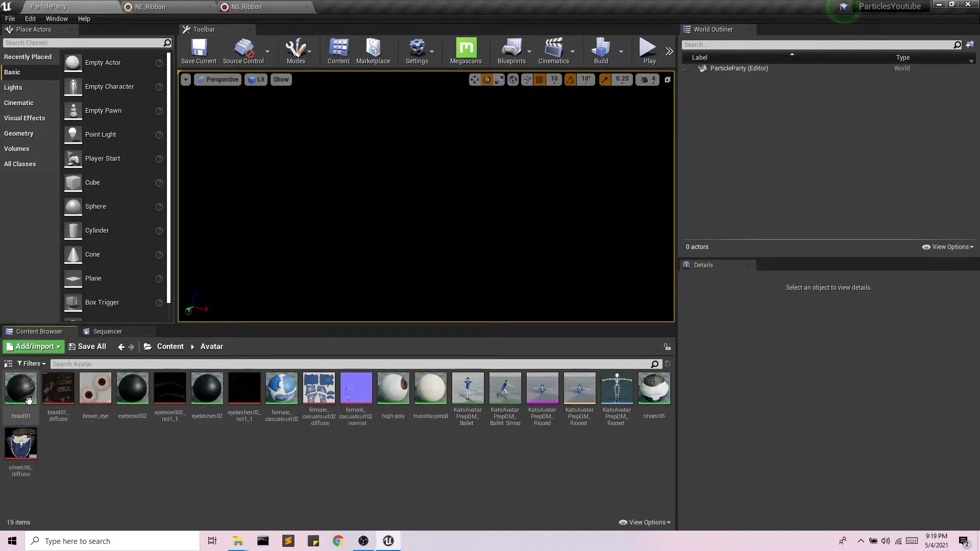
{"action": "left_click_drag", "start_coordinate": [505, 388], "coordinate": [521, 269]}
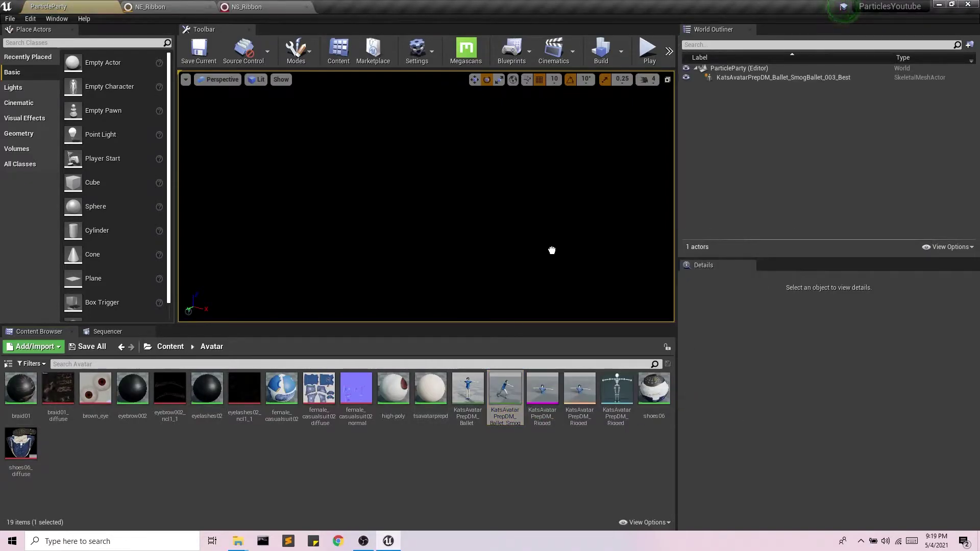
{"action": "left_click", "coordinate": [170, 346]}
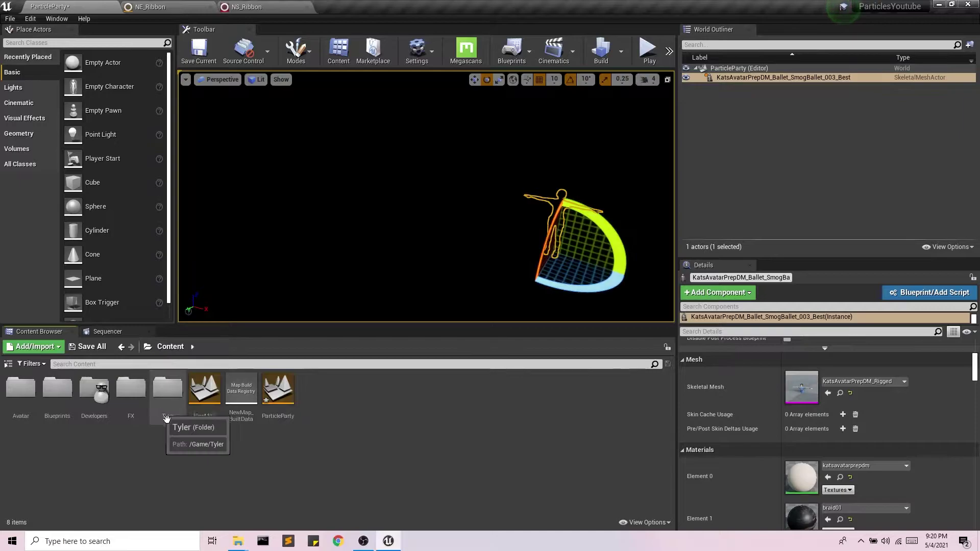
{"action": "double_click", "coordinate": [120, 394]}
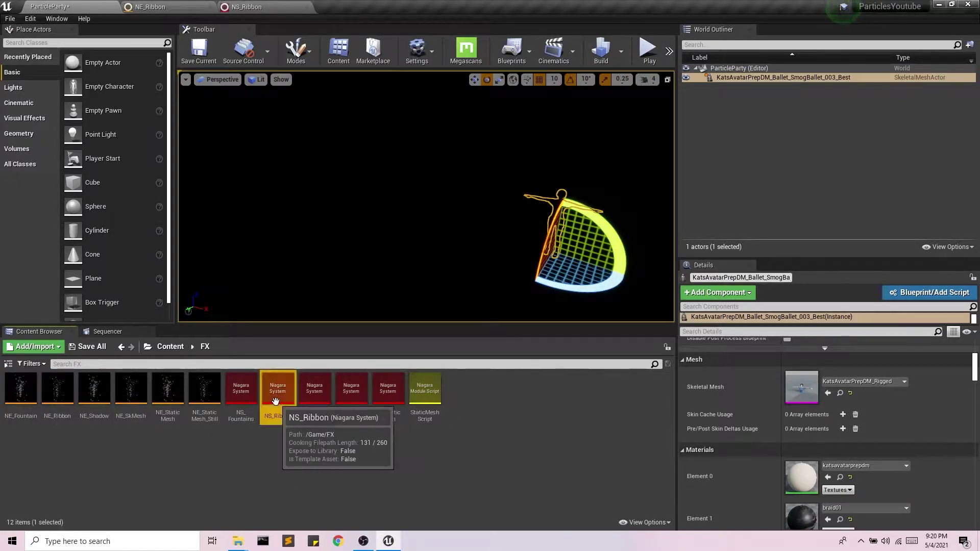
{"action": "left_click_drag", "start_coordinate": [278, 391], "coordinate": [417, 218]}
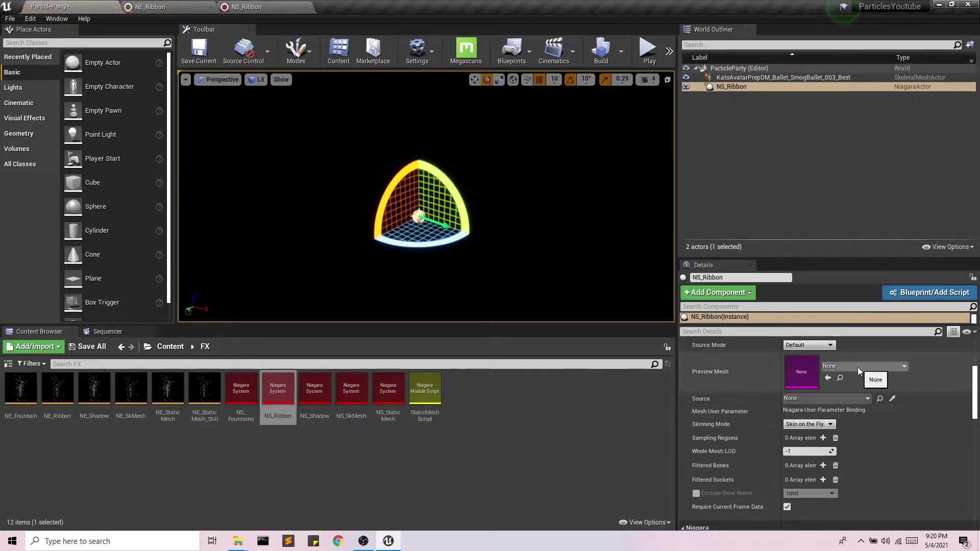
Use KatsAvatarPrepDM_Rigged as preview mesh and the avatar as mesh source, then test-play.
{"action": "left_click", "coordinate": [863, 366]}
{"action": "left_click", "coordinate": [881, 240]}
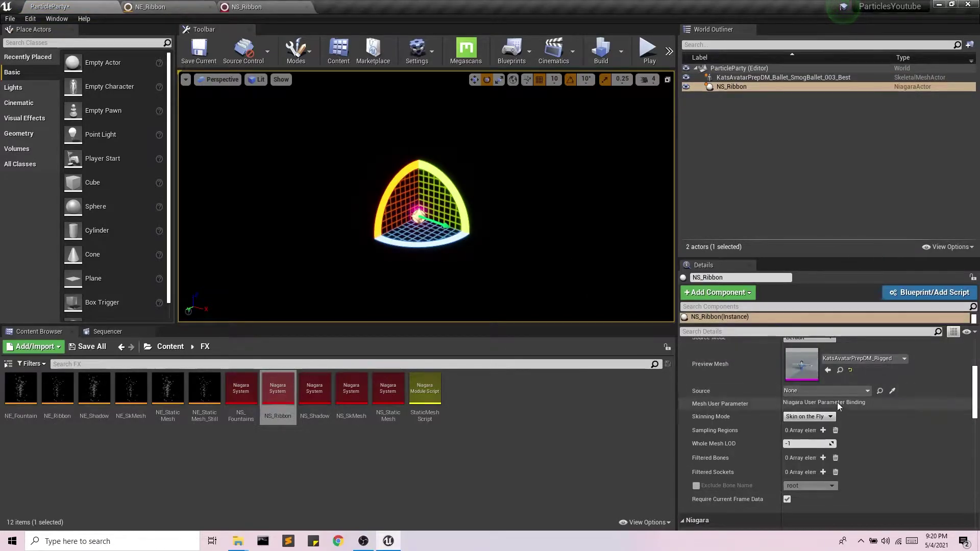
{"action": "left_click", "coordinate": [813, 392]}
{"action": "left_click", "coordinate": [850, 267]}
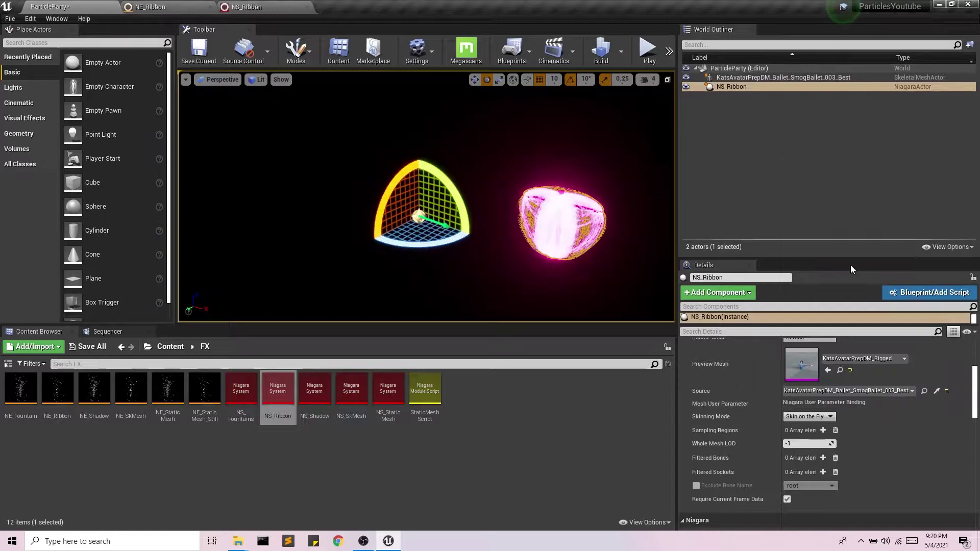
{"action": "left_click", "coordinate": [649, 51]}
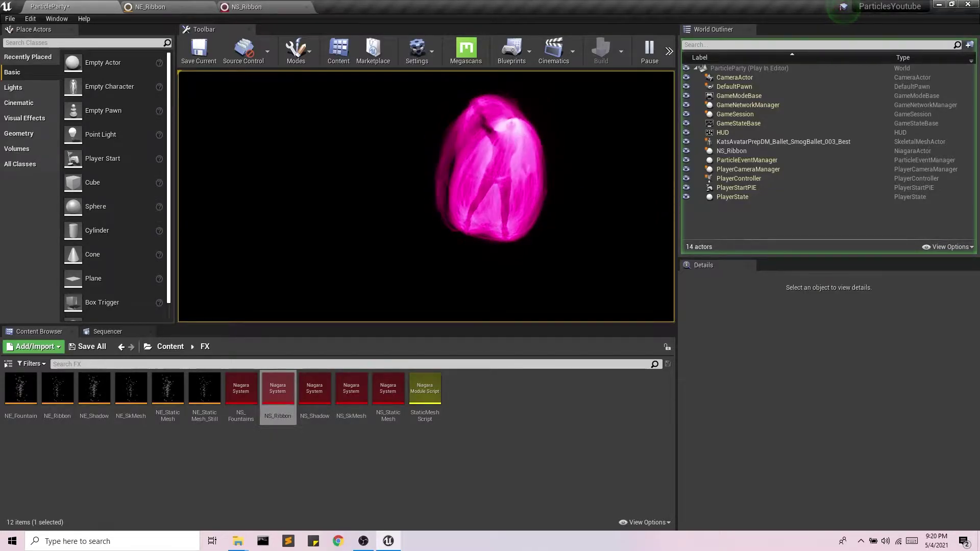
{"action": "key", "text": "Escape"}
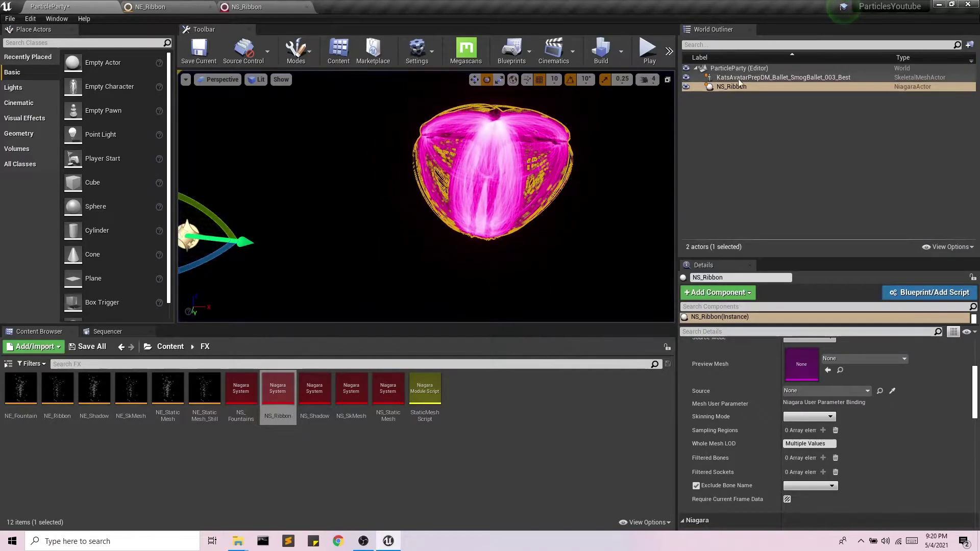
Delete the avatar and NS_Ribbon actors from the level.
{"action": "left_click", "coordinate": [738, 77]}
{"action": "key", "text": "Delete"}
{"action": "left_click", "coordinate": [735, 77]}
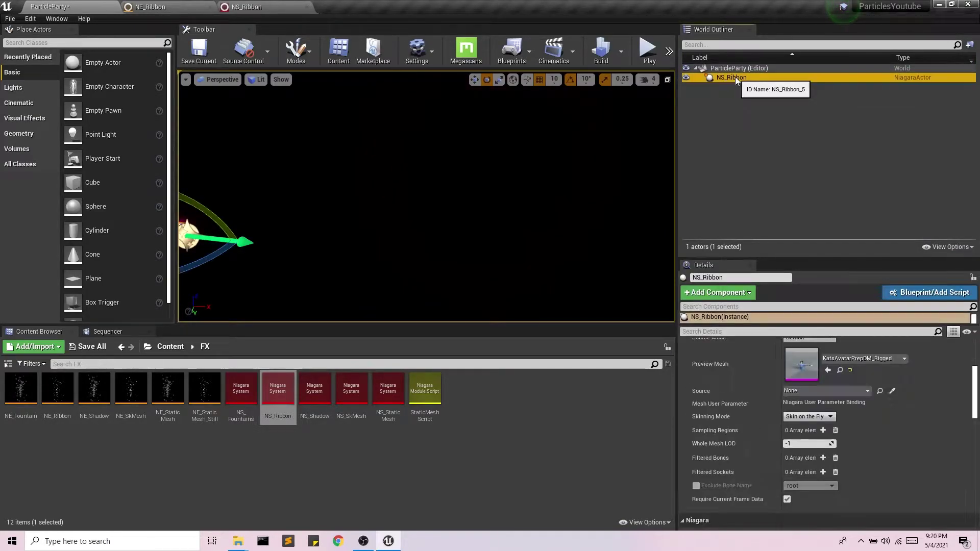
{"action": "key", "text": "Delete"}
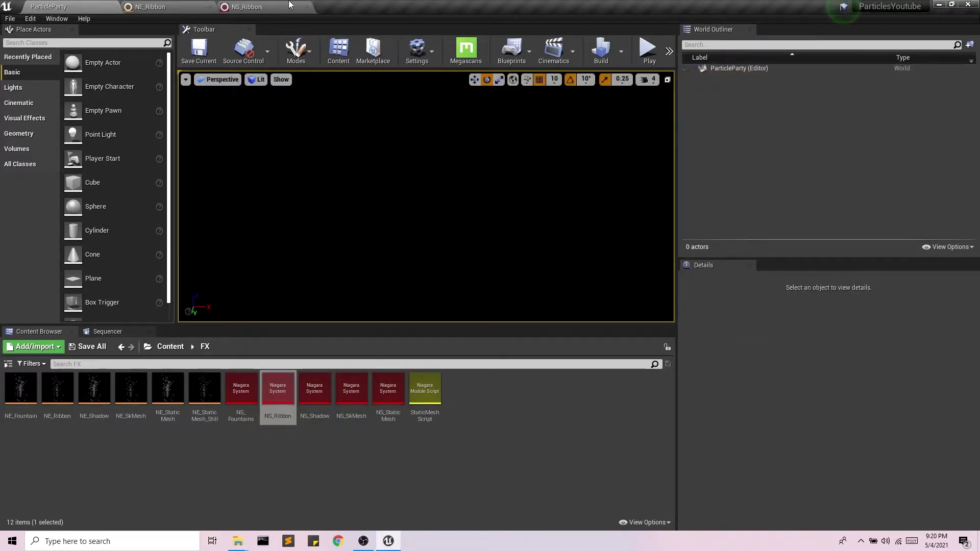
{"action": "left_click", "coordinate": [150, 6]}
{"action": "left_click", "coordinate": [48, 6]}
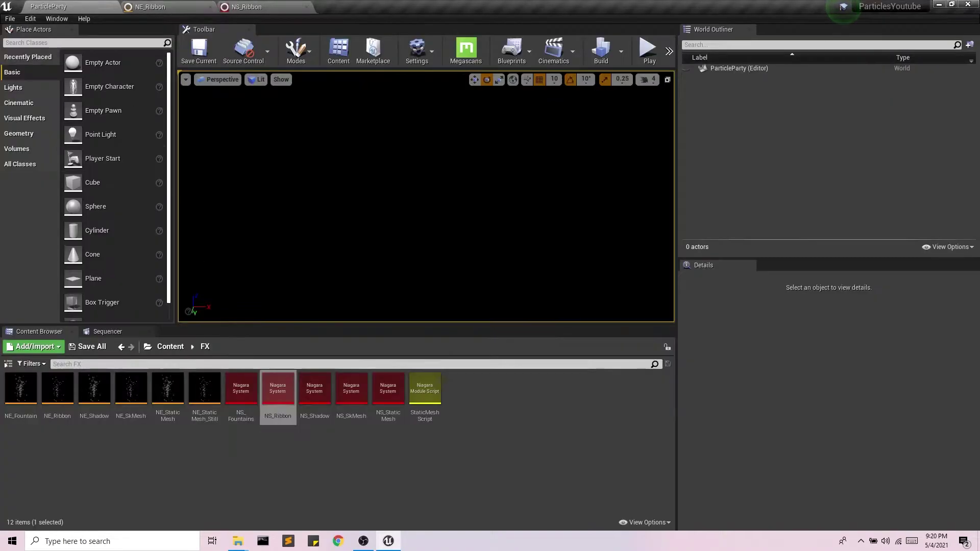
Create a Niagara Module Script named RibbonScript in the FX folder.
{"action": "left_click", "coordinate": [338, 466]}
{"action": "right_click", "coordinate": [453, 410]}
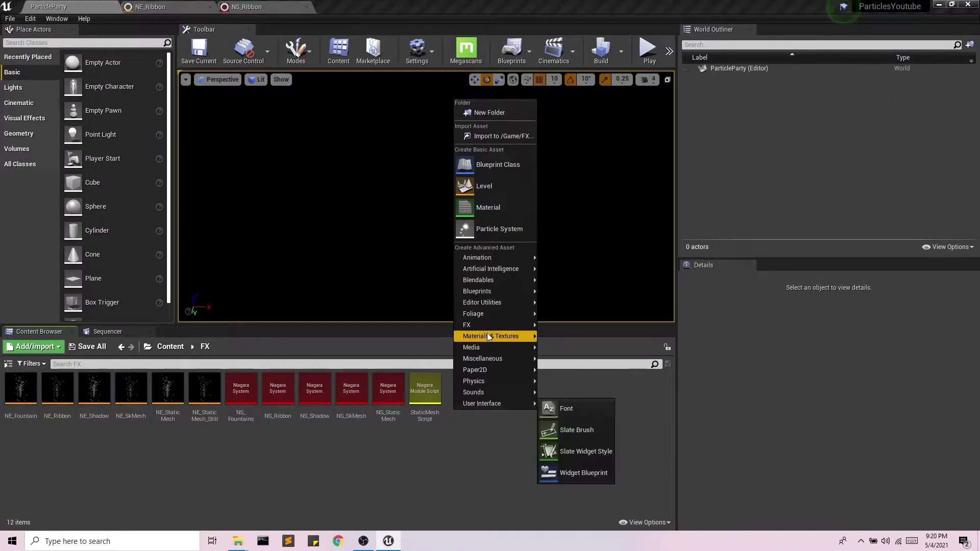
{"action": "mouse_move", "coordinate": [496, 325]}
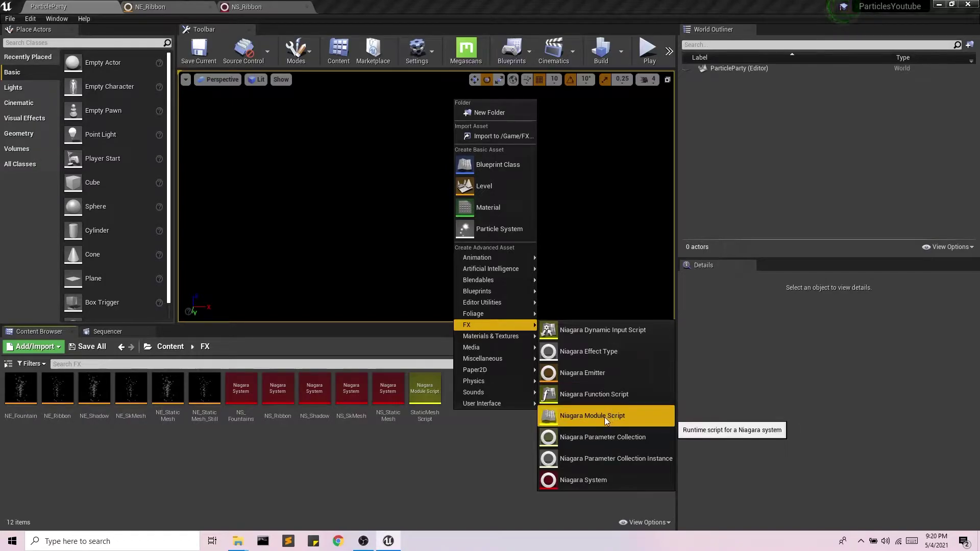
{"action": "left_click", "coordinate": [604, 417]}
{"action": "type", "text": "RibbonScr"}
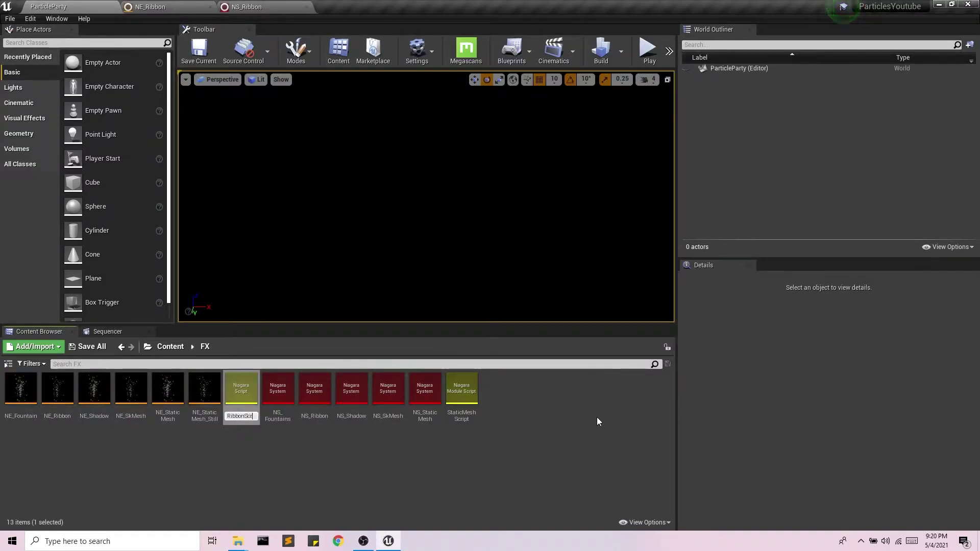
{"action": "type", "text": "pt"}
{"action": "key", "text": "Return"}
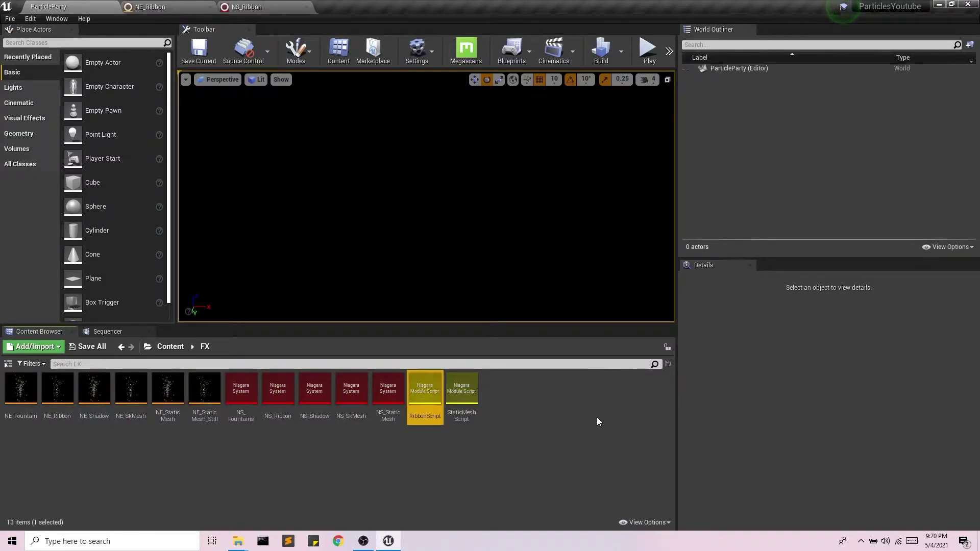
Add a skeletal mesh input named SKMesh to RibbonScript's Map Get node.
{"action": "double_click", "coordinate": [417, 394]}
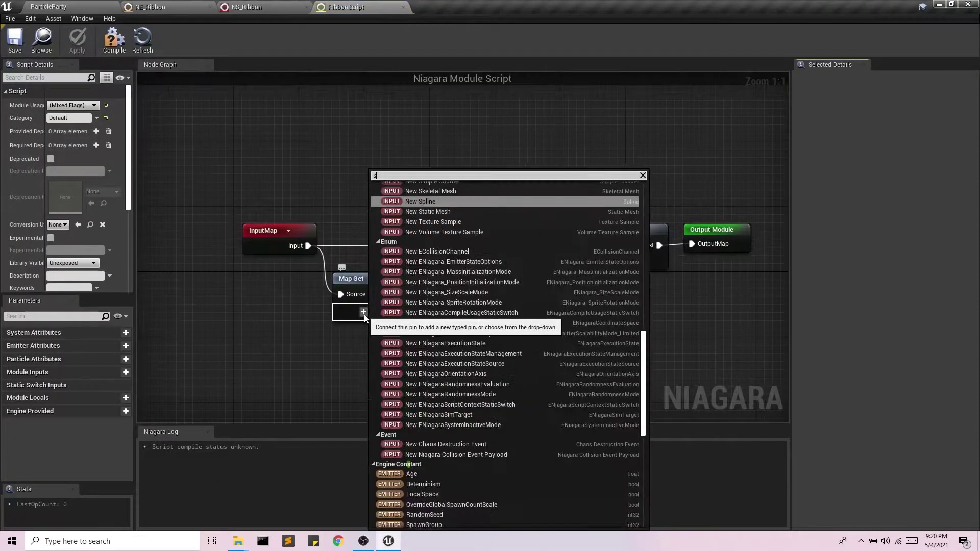
{"action": "type", "text": "skel"}
{"action": "left_click", "coordinate": [422, 351]}
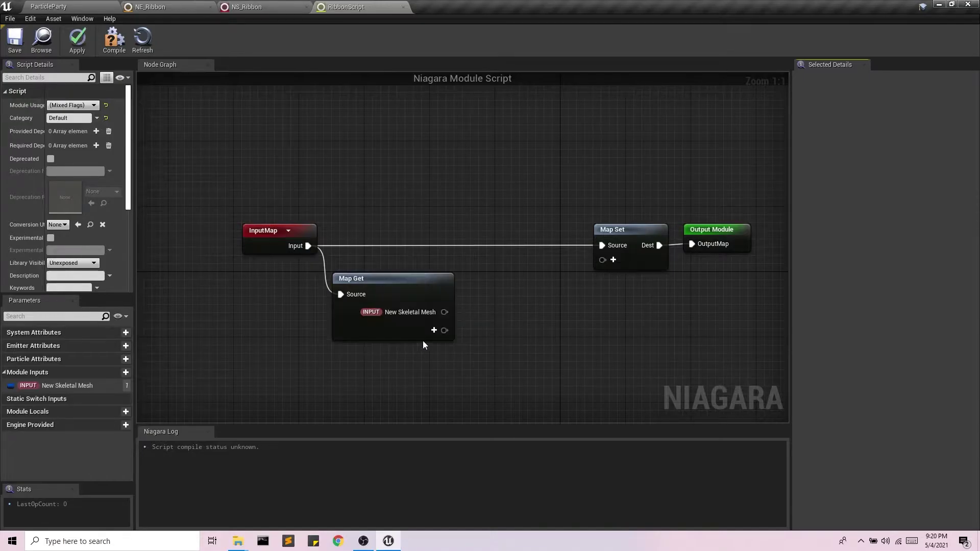
{"action": "double_click", "coordinate": [422, 314]}
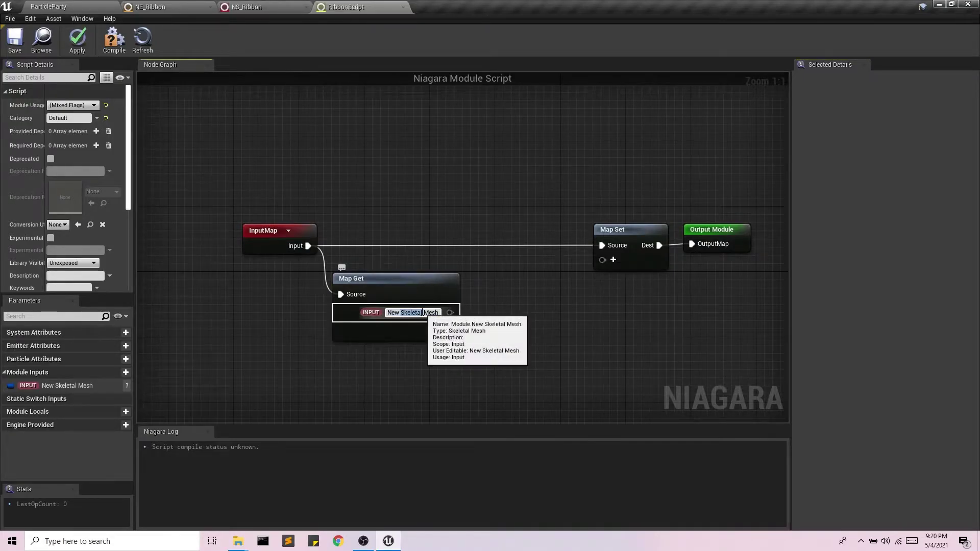
{"action": "type", "text": "SKMesh"}
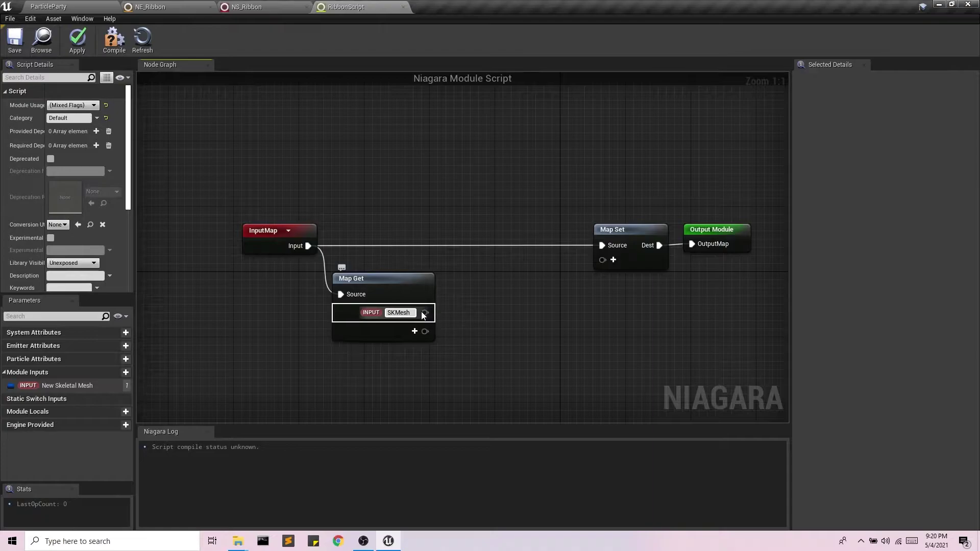
{"action": "key", "text": "Return"}
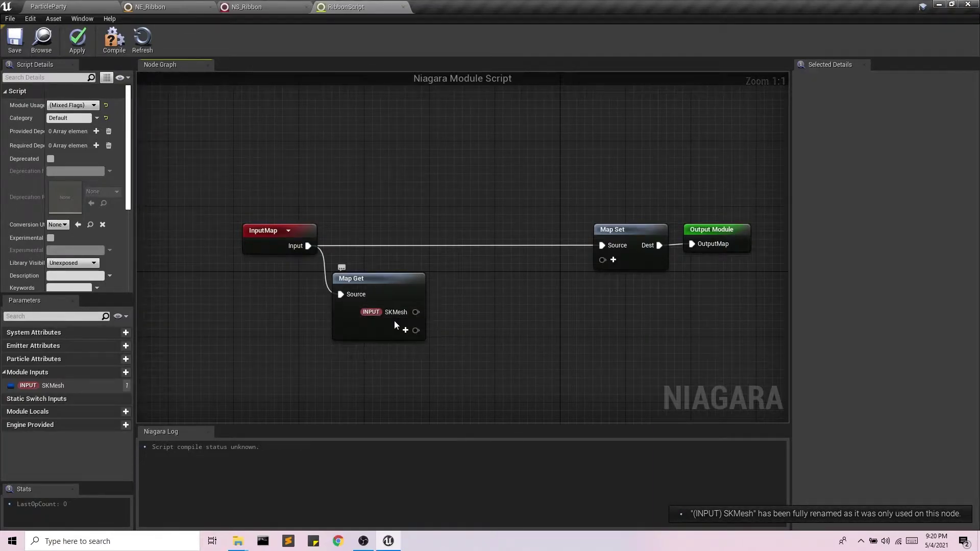
Connect the SKMesh output to a new Get Skinned Bone Data WS node.
{"action": "left_click_drag", "start_coordinate": [416, 312], "coordinate": [486, 314]}
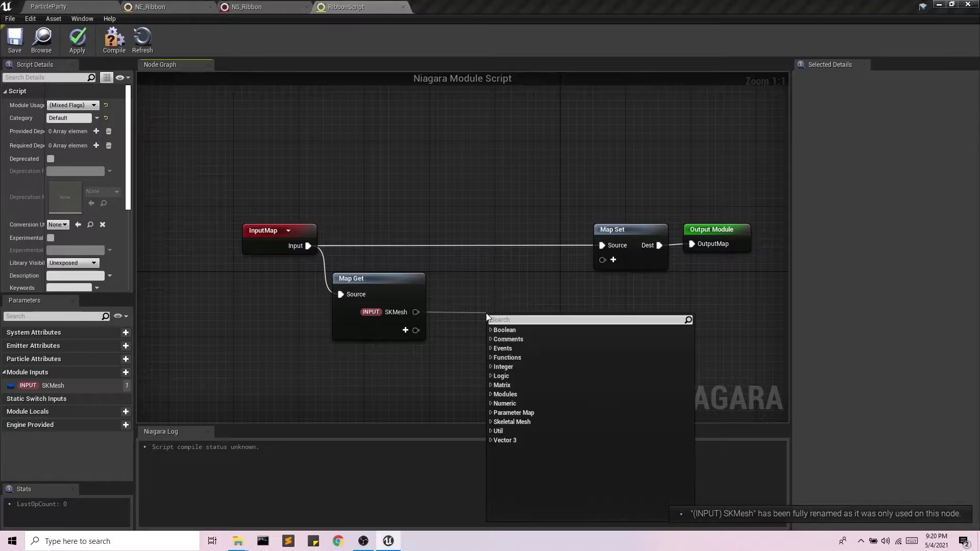
{"action": "type", "text": "get bon"}
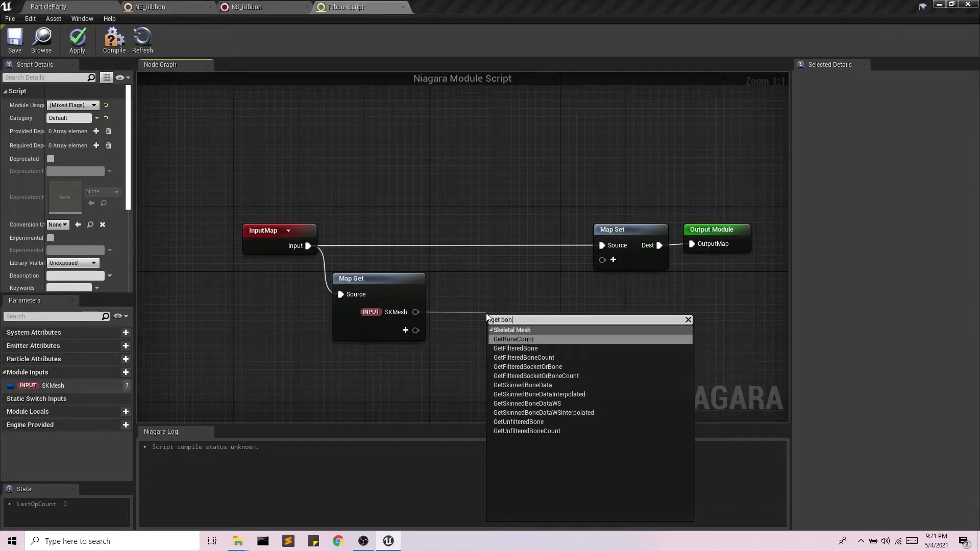
{"action": "type", "text": "ne"}
{"action": "key", "text": "BackSpace"}
{"action": "key", "text": "BackSpace"}
{"action": "key", "text": "BackSpace"}
{"action": "key", "text": "BackSpace"}
{"action": "type", "text": "ski"}
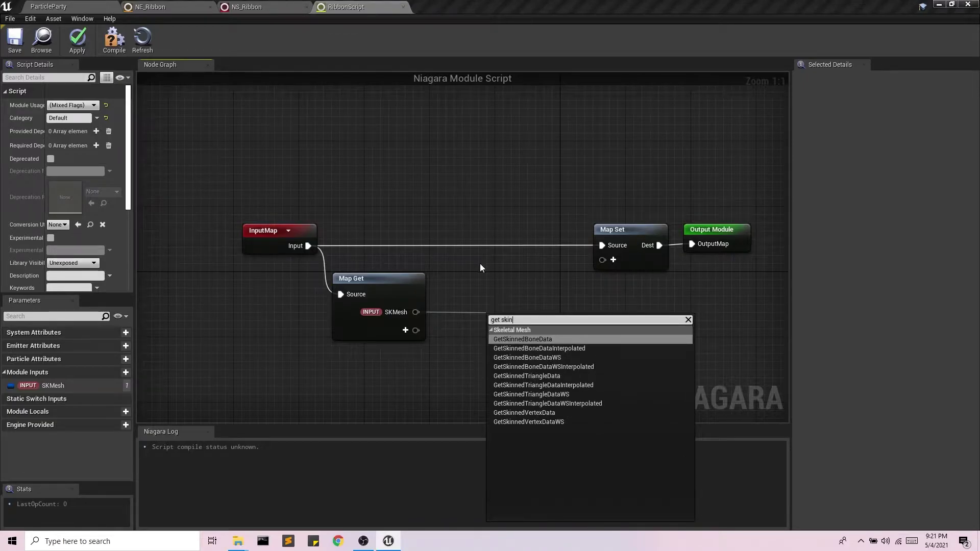
{"action": "left_click", "coordinate": [552, 358]}
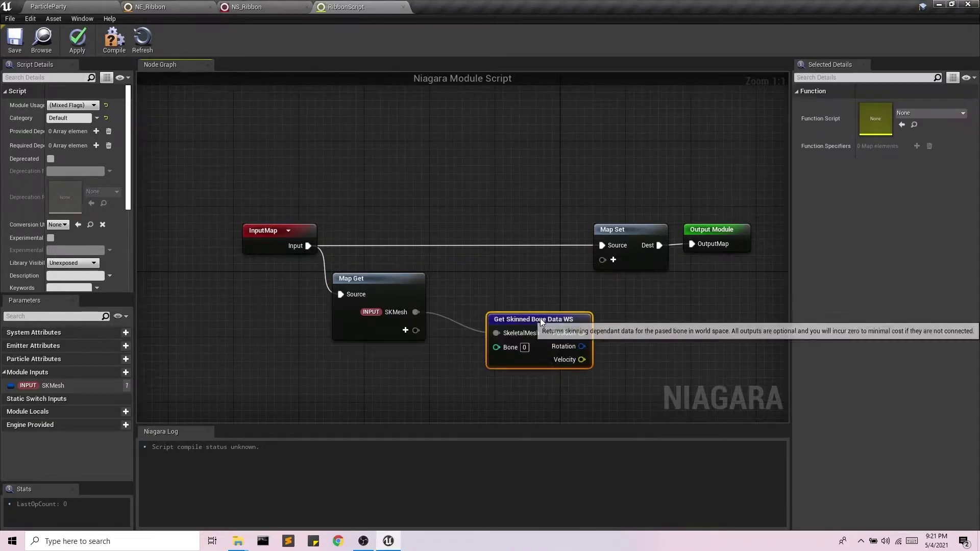
{"action": "left_click_drag", "start_coordinate": [537, 316], "coordinate": [526, 304]}
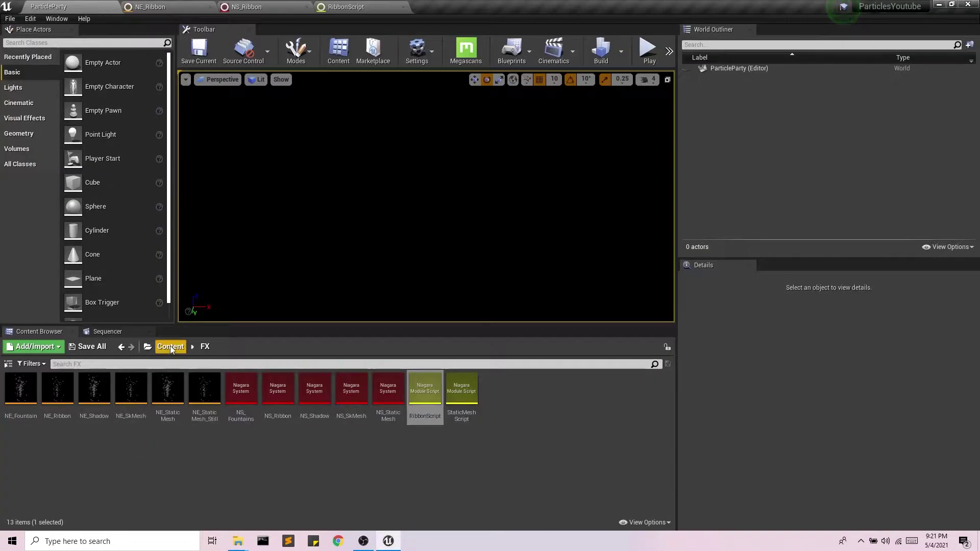
Open the KatsAvatarPrepDM_Rigged mesh from the Avatar folder.
{"action": "left_click", "coordinate": [170, 345]}
{"action": "double_click", "coordinate": [21, 390]}
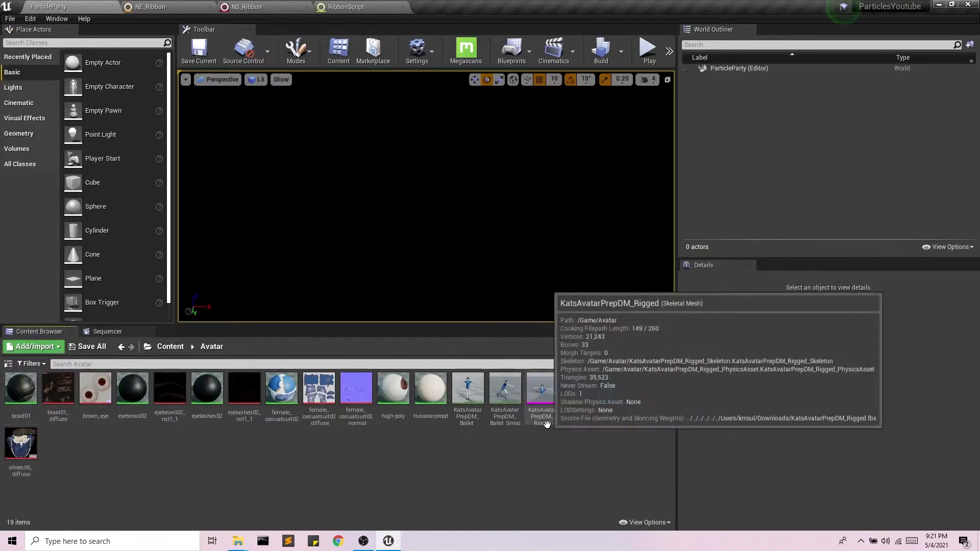
{"action": "double_click", "coordinate": [634, 391]}
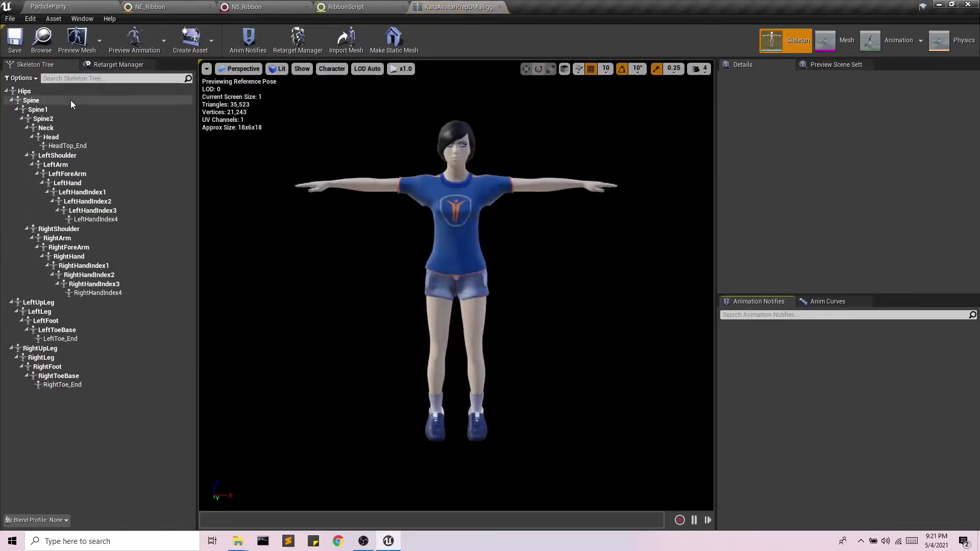
Inspect bones like RightLeg, Spine1, Head, RightArm and LeftFoot in the Skeleton Tree.
{"action": "left_click", "coordinate": [92, 274]}
{"action": "left_click", "coordinate": [38, 310]}
{"action": "left_click", "coordinate": [41, 356]}
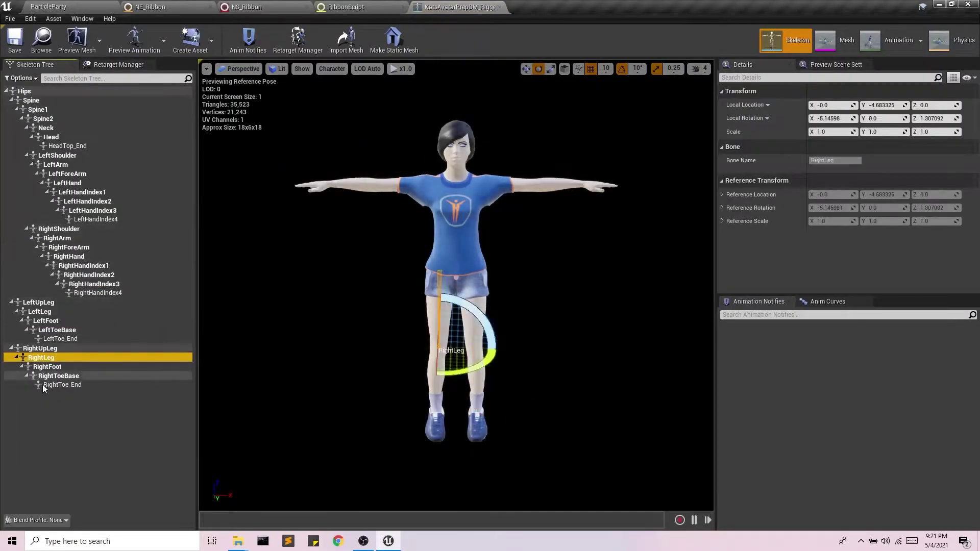
{"action": "left_click", "coordinate": [529, 105]}
{"action": "left_click", "coordinate": [37, 110]}
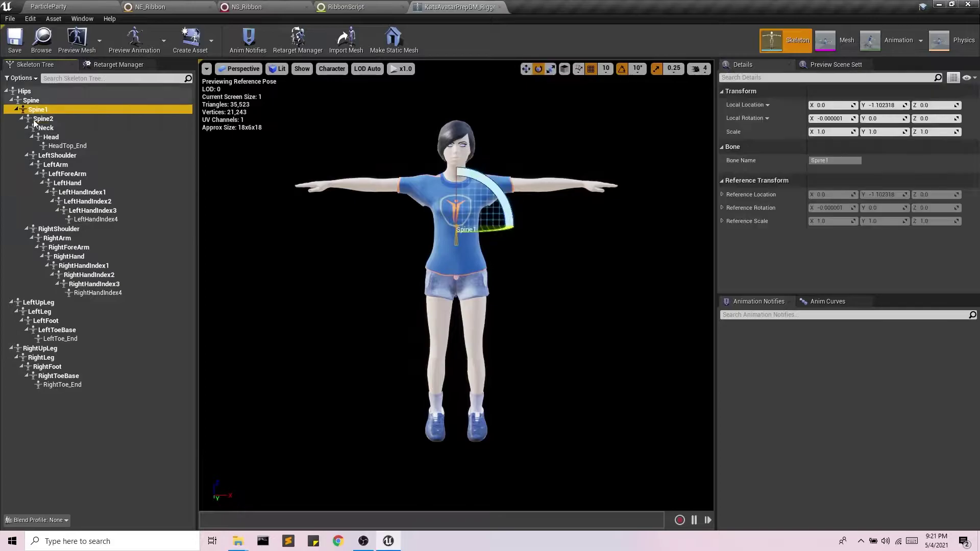
{"action": "left_click", "coordinate": [50, 137]}
{"action": "left_click", "coordinate": [57, 237]}
{"action": "left_click", "coordinate": [88, 274]}
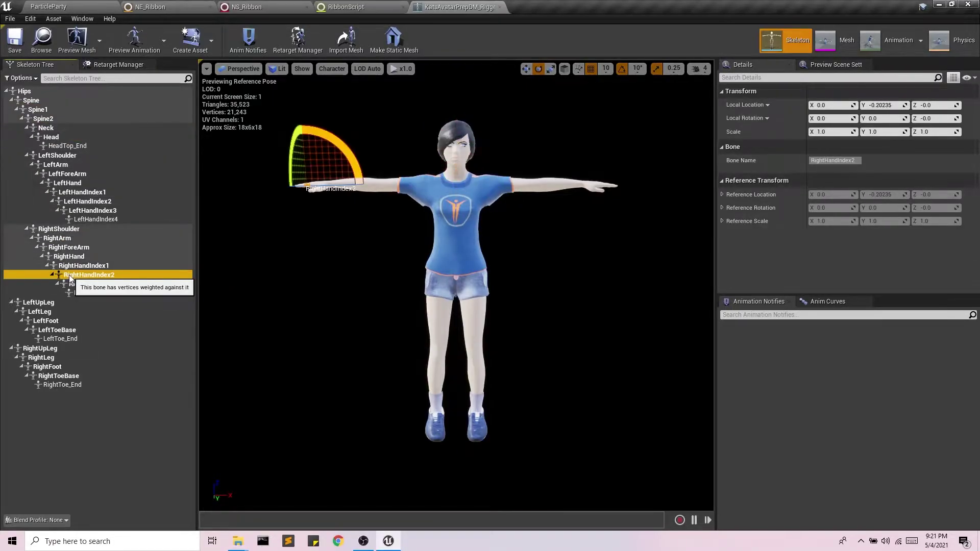
{"action": "left_click", "coordinate": [44, 320]}
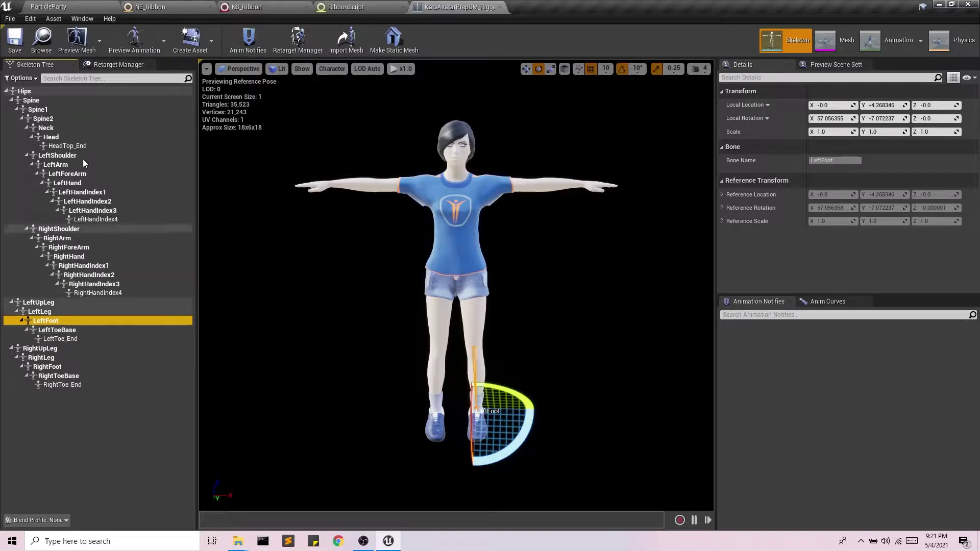
{"action": "left_click", "coordinate": [346, 6]}
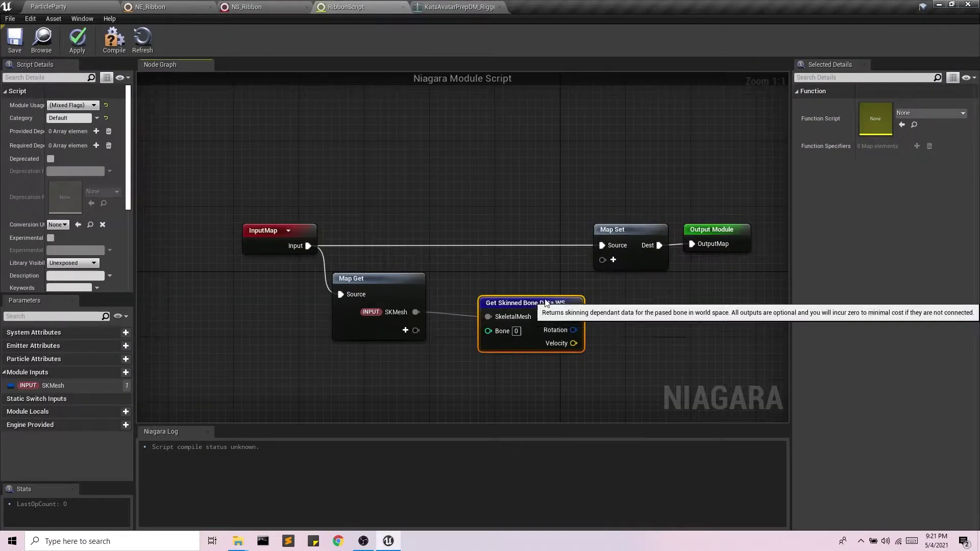
Add a new int32 input named Bone to Map Get.
{"action": "left_click_drag", "start_coordinate": [549, 313], "coordinate": [549, 297]}
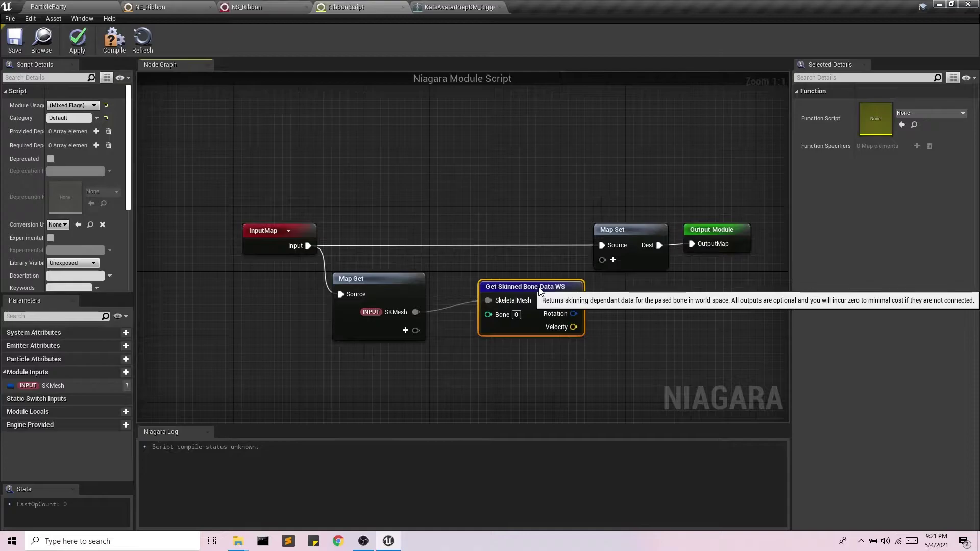
{"action": "left_click", "coordinate": [406, 330]}
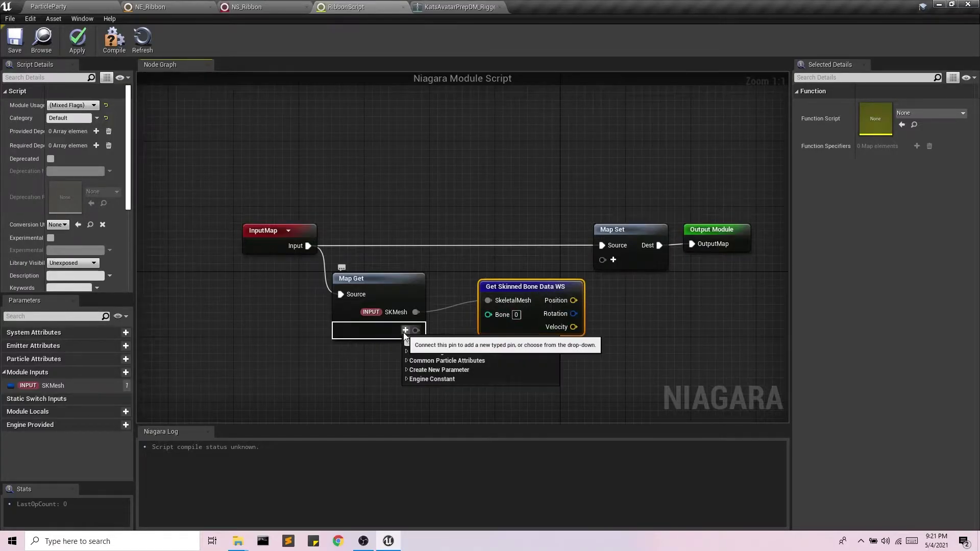
{"action": "left_click", "coordinate": [405, 330]}
{"action": "type", "text": "int"}
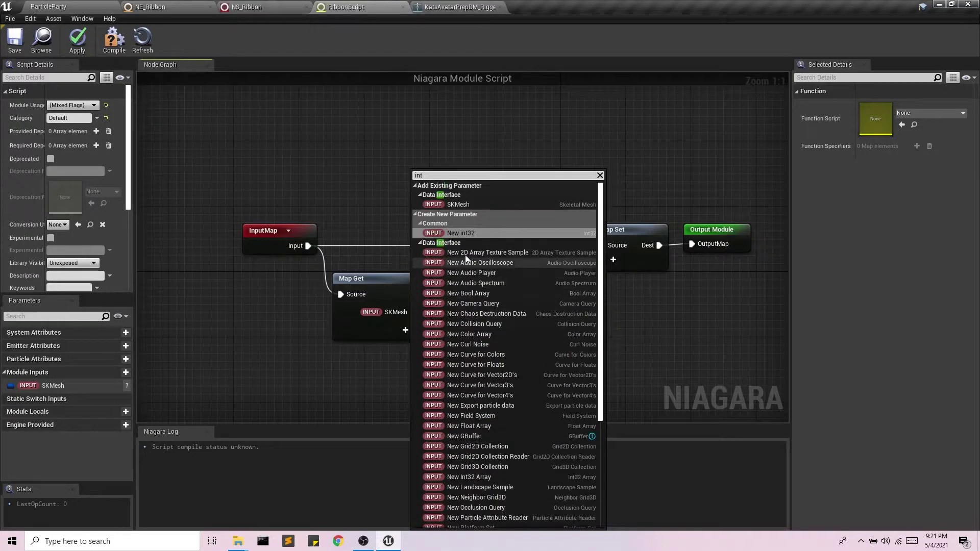
{"action": "left_click", "coordinate": [475, 233]}
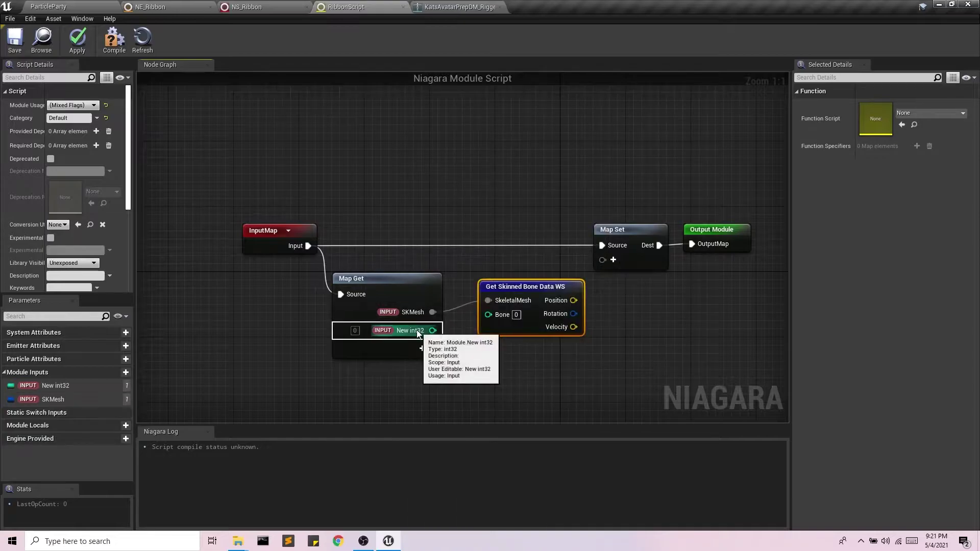
{"action": "type", "text": "Bone"}
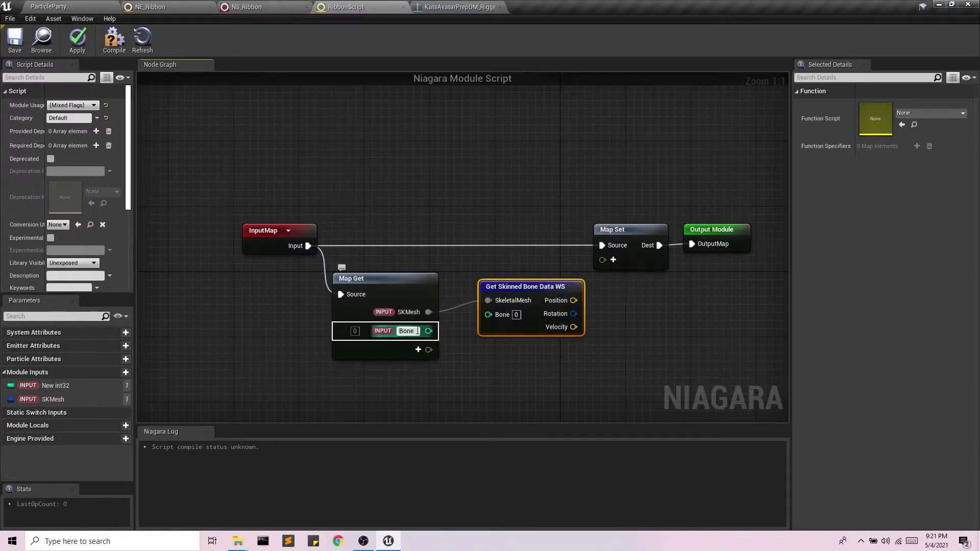
{"action": "key", "text": "Return"}
{"action": "left_click", "coordinate": [459, 360]}
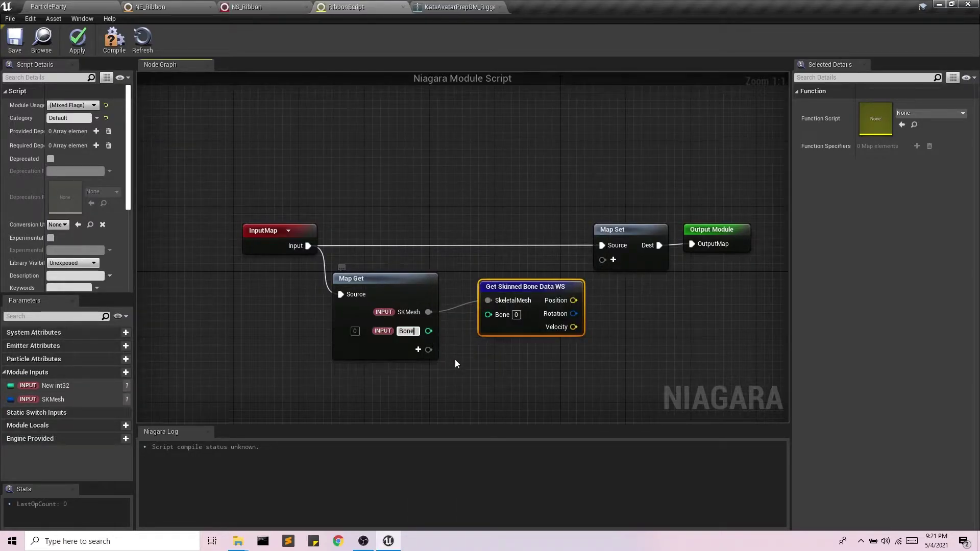
{"action": "double_click", "coordinate": [413, 330]}
{"action": "type", "text": "Bone"}
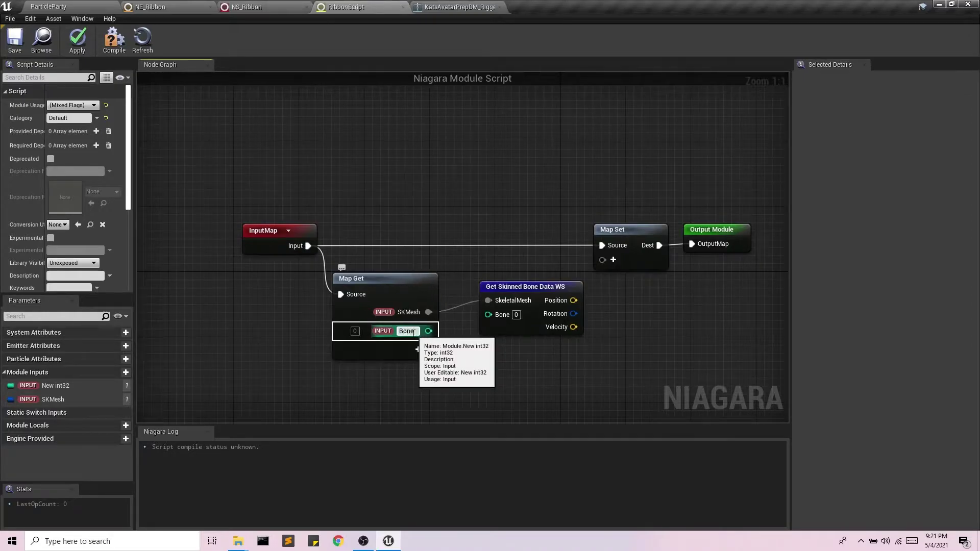
{"action": "key", "text": "Return"}
{"action": "left_click", "coordinate": [460, 6]}
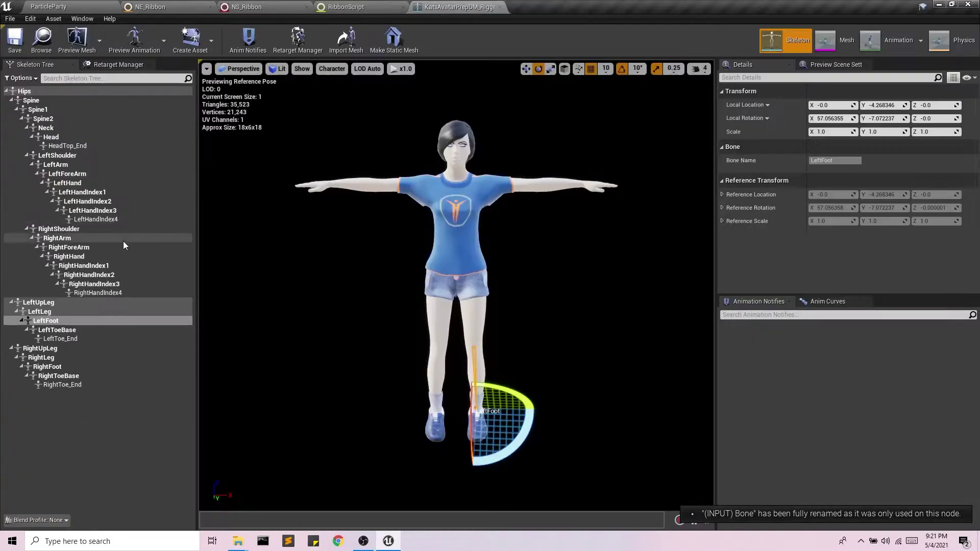
{"action": "left_click", "coordinate": [347, 6]}
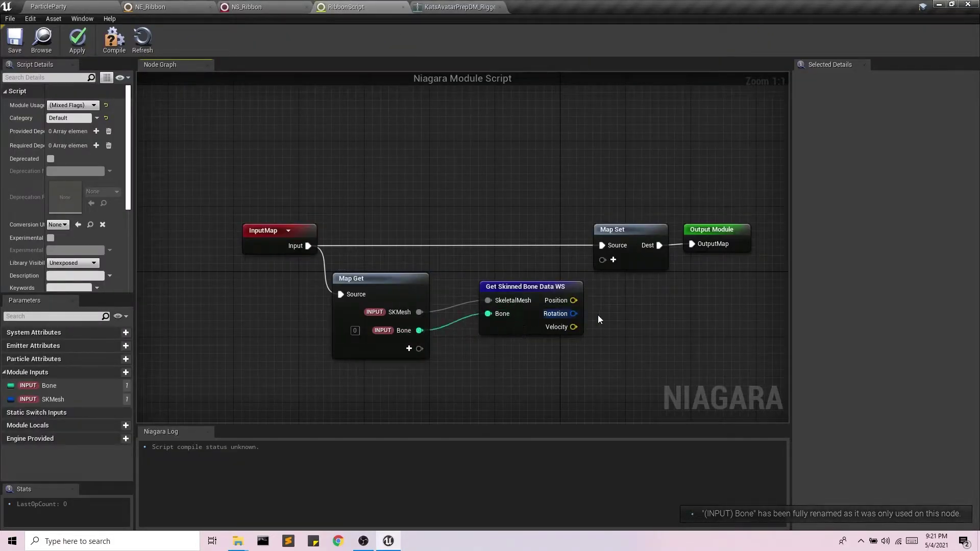
Make Map Set write Particles Position, compile and save the script, and edit its category.
{"action": "left_click", "coordinate": [613, 260]}
{"action": "type", "text": "posi"}
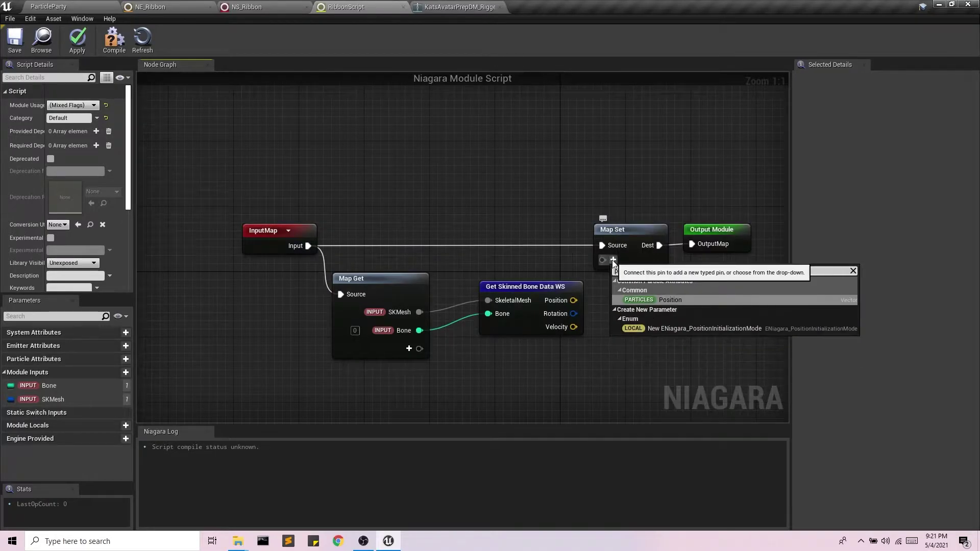
{"action": "left_click", "coordinate": [670, 299]}
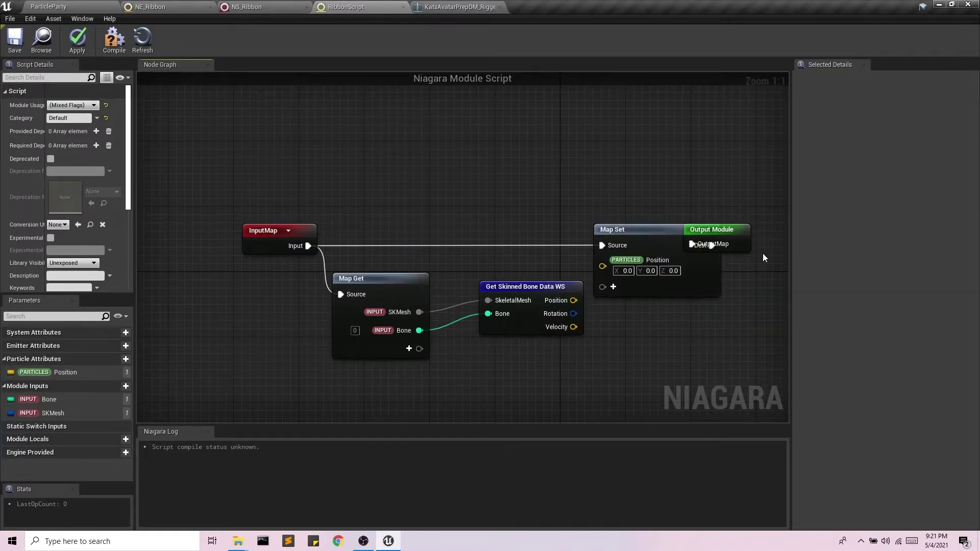
{"action": "left_click_drag", "start_coordinate": [742, 228], "coordinate": [699, 230]}
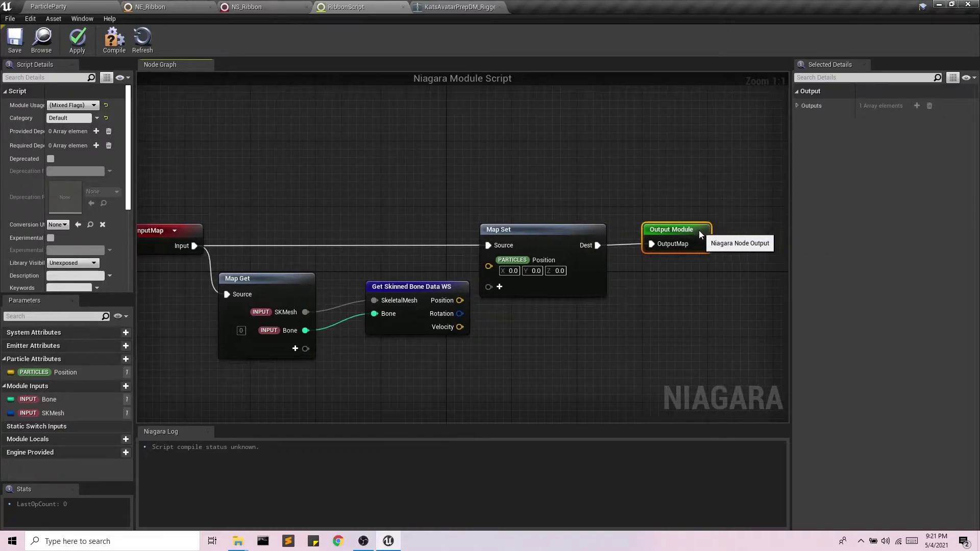
{"action": "left_click", "coordinate": [114, 40]}
{"action": "left_click", "coordinate": [16, 42]}
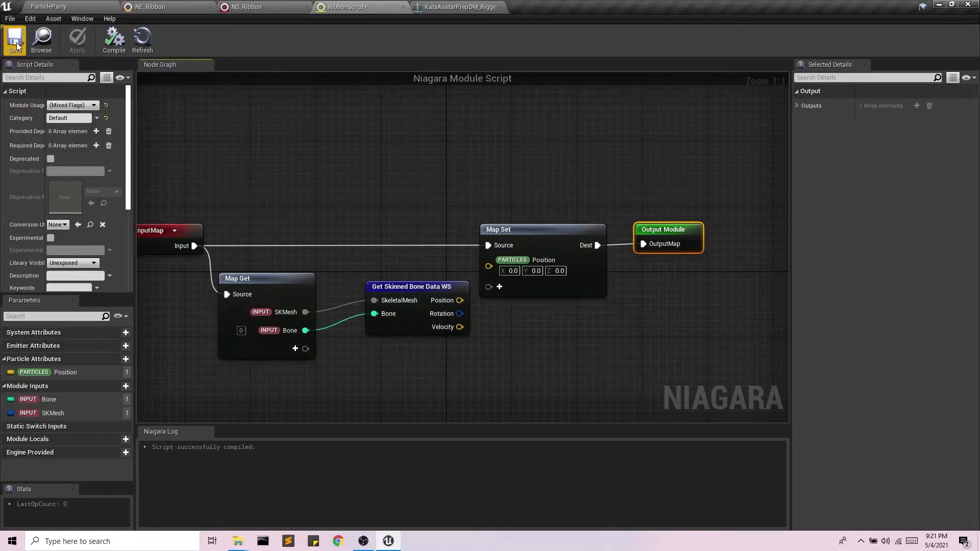
{"action": "double_click", "coordinate": [50, 118]}
{"action": "type", "text": "Ribbon"}
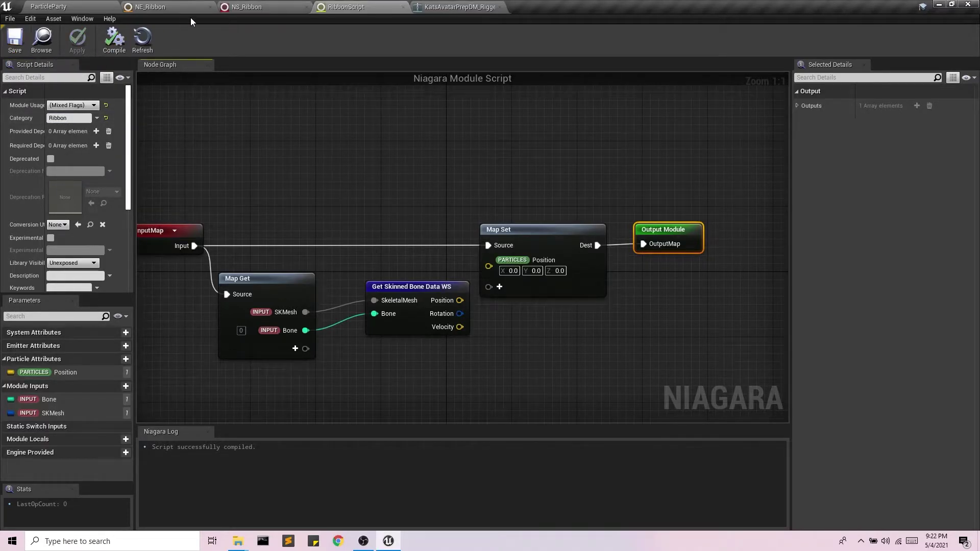
Disable NE_Ribbon's Initialize and Update Mesh Reproduction Sprite modules.
{"action": "left_click", "coordinate": [151, 6]}
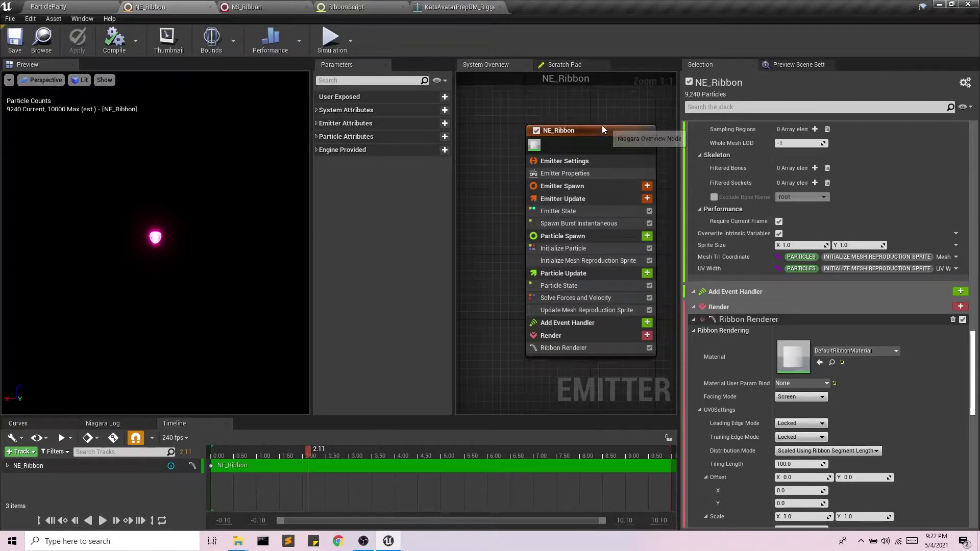
{"action": "left_click_drag", "start_coordinate": [603, 134], "coordinate": [587, 135]}
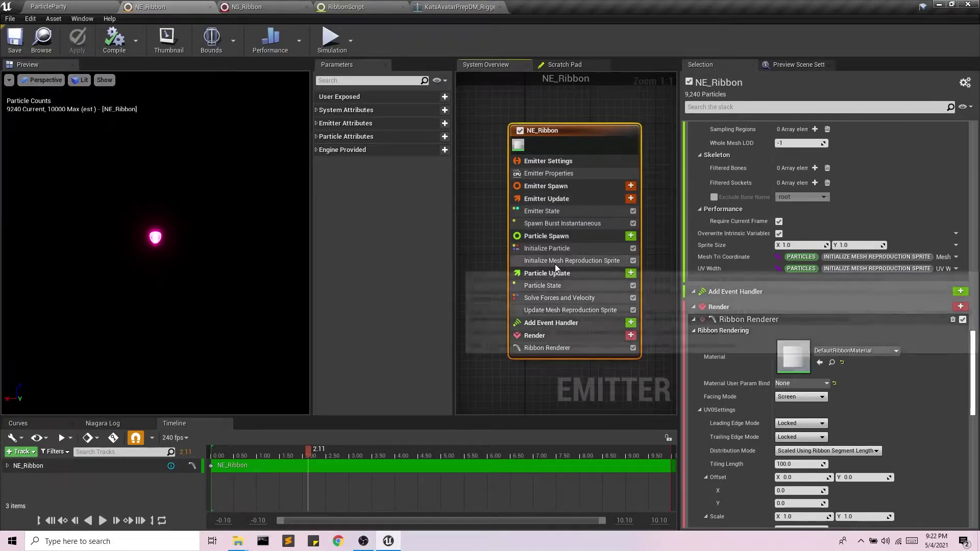
{"action": "left_click", "coordinate": [633, 261]}
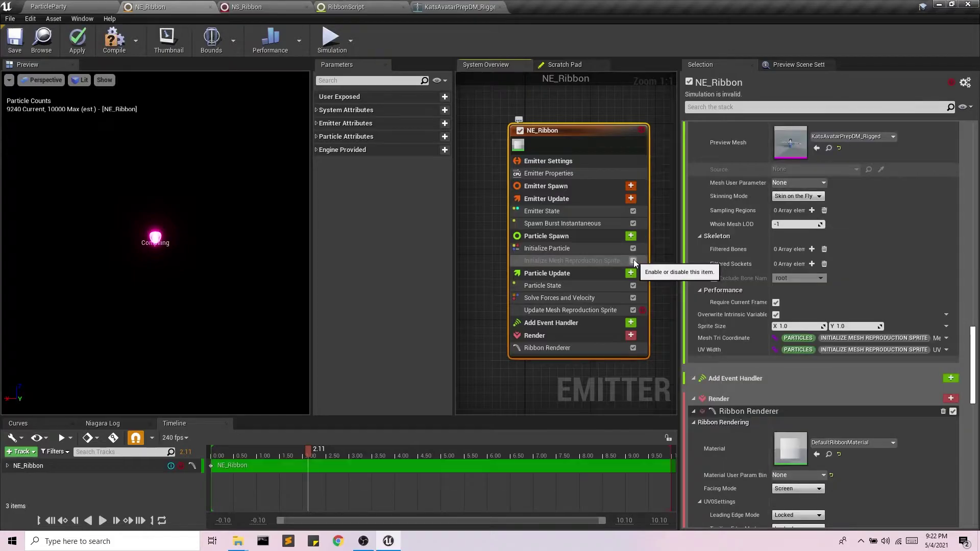
{"action": "left_click", "coordinate": [632, 310]}
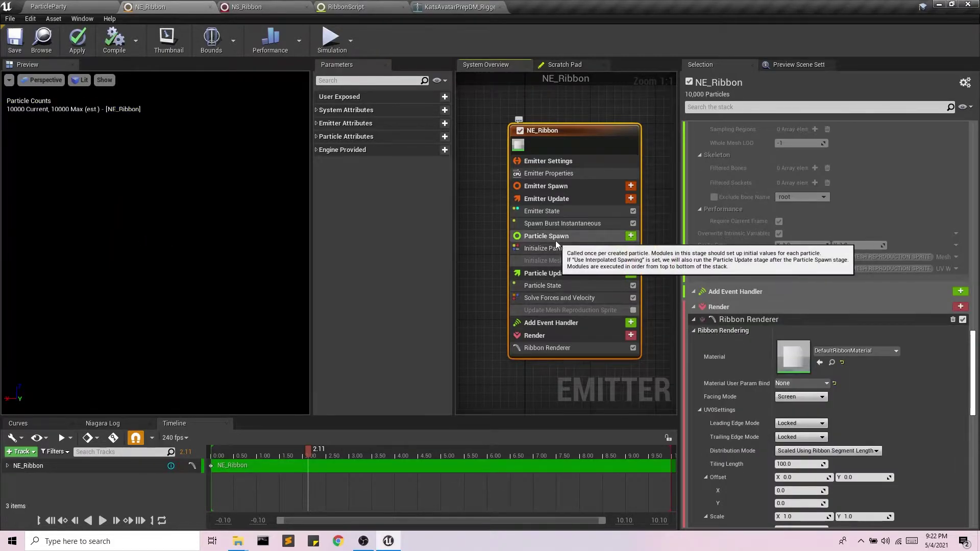
Add Ribbon > Ribbon Script to Particle Spawn and compile the emitter.
{"action": "left_click", "coordinate": [630, 238]}
{"action": "scroll", "coordinate": [536, 361], "scroll_direction": "down", "scroll_amount": 5}
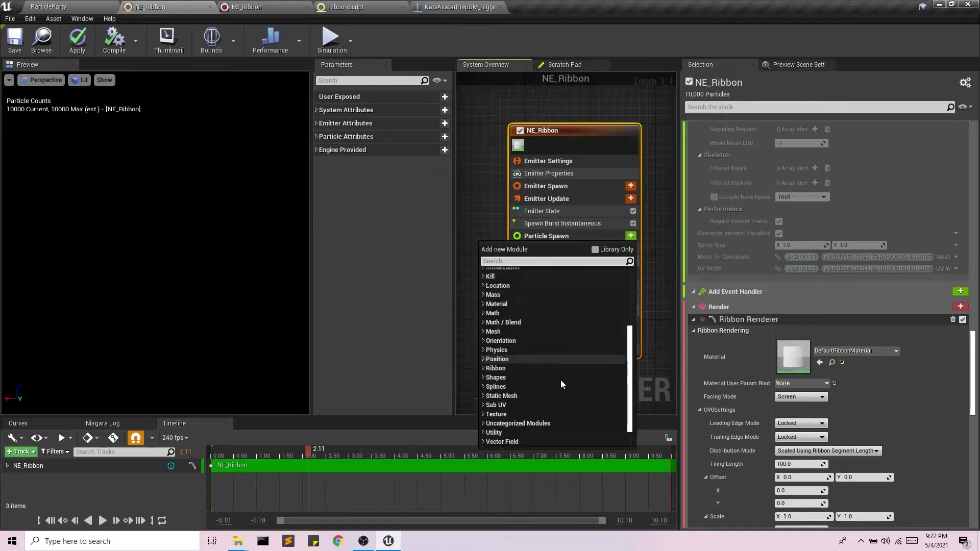
{"action": "left_click", "coordinate": [486, 342]}
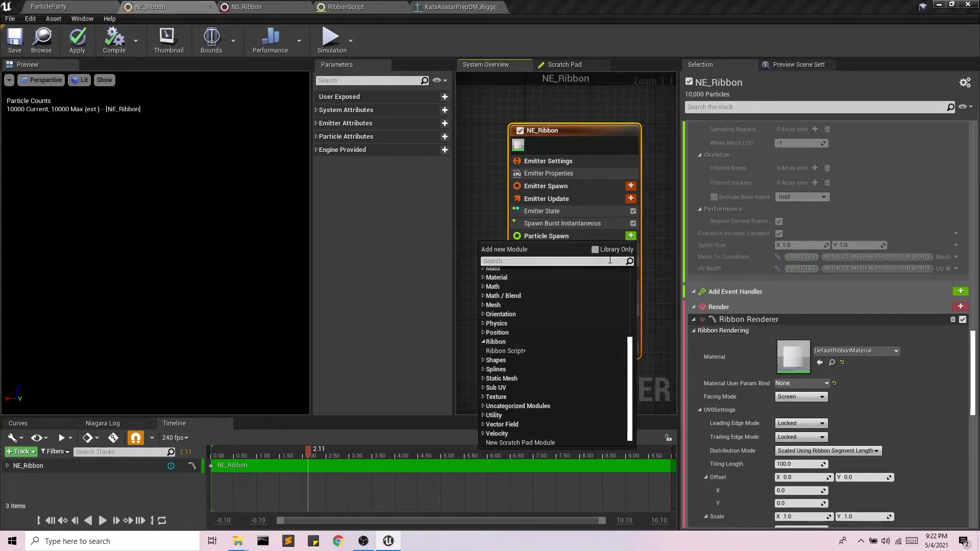
{"action": "left_click", "coordinate": [504, 351]}
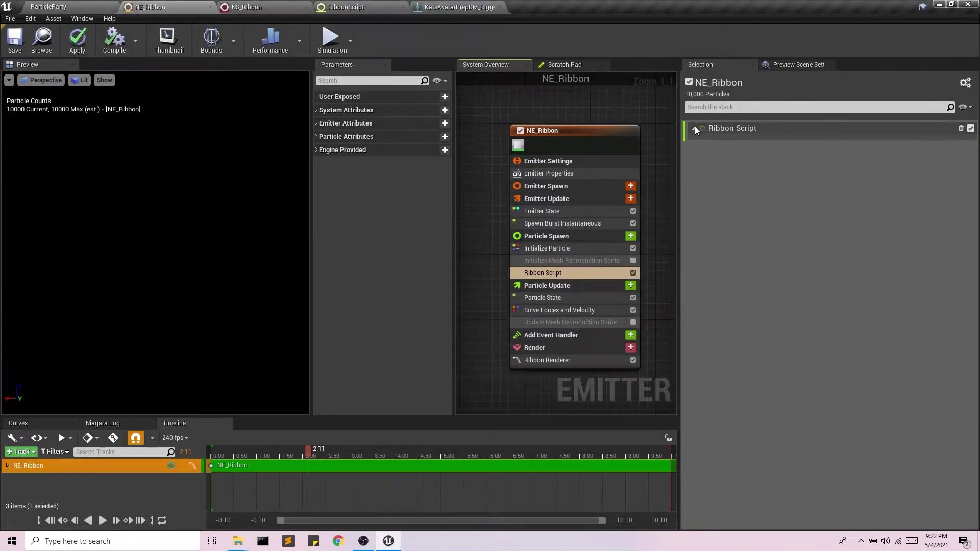
{"action": "left_click", "coordinate": [113, 40]}
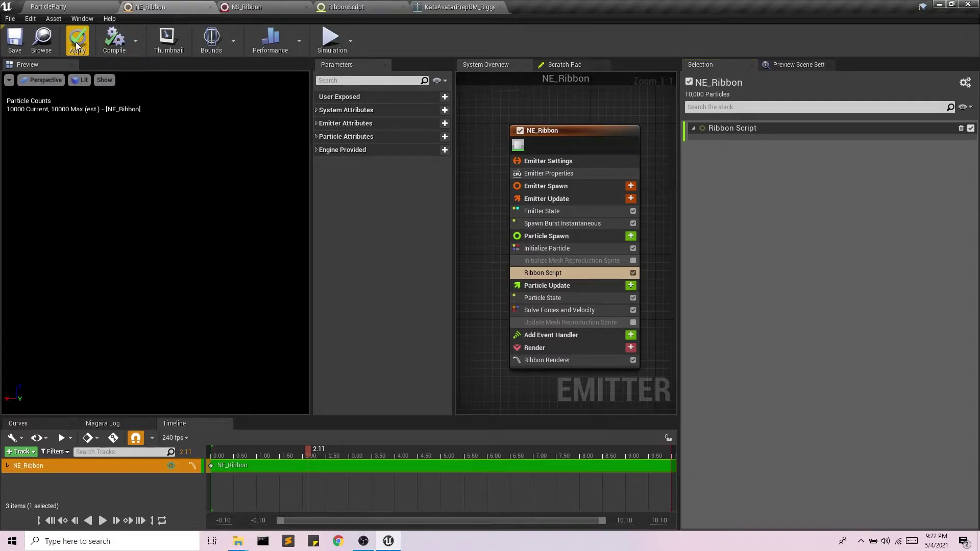
Wire Get Skinned Bone Data Position into PARTICLES Position in RibbonScript, then apply and save.
{"action": "left_click", "coordinate": [14, 40]}
{"action": "left_click", "coordinate": [345, 7]}
{"action": "right_click_drag", "start_coordinate": [335, 118], "coordinate": [362, 116]}
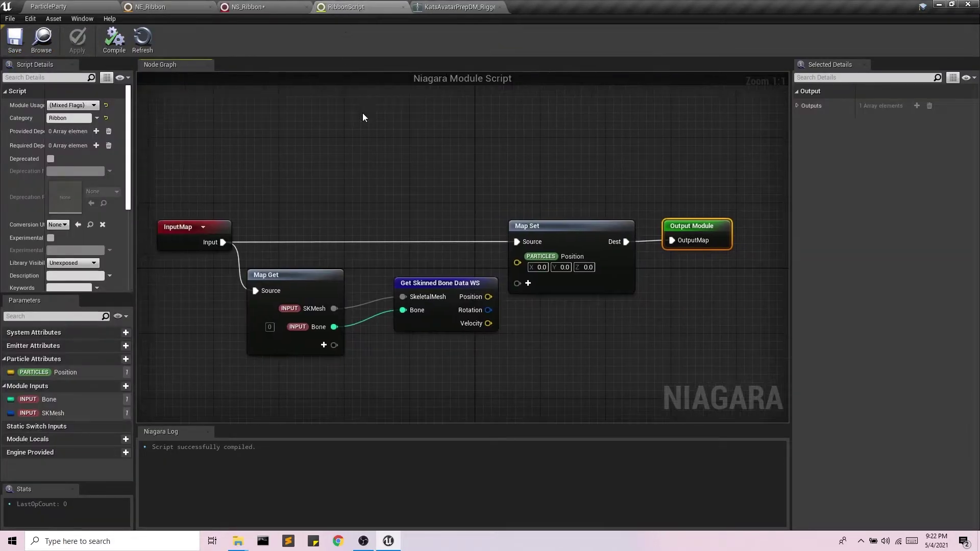
{"action": "left_click_drag", "start_coordinate": [488, 296], "coordinate": [518, 260]}
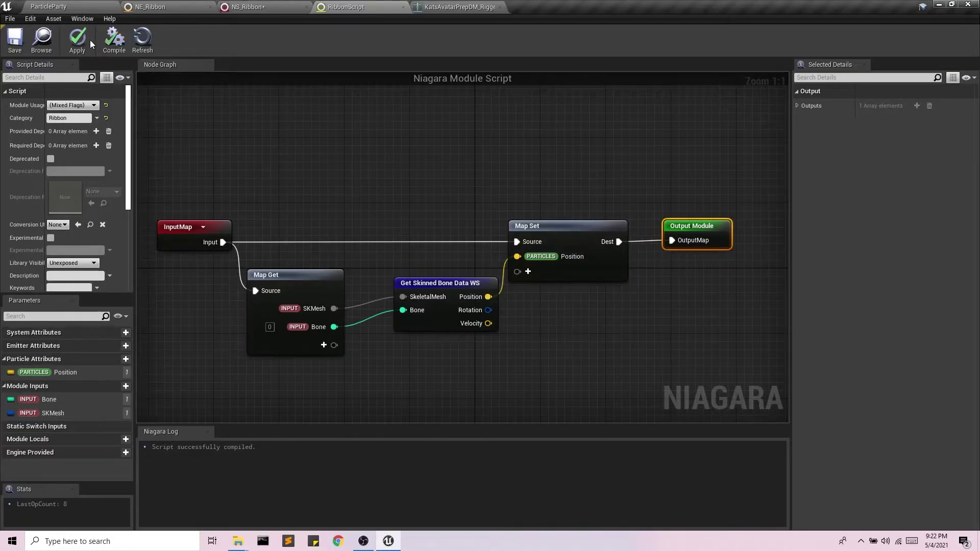
{"action": "left_click", "coordinate": [78, 40]}
{"action": "left_click", "coordinate": [15, 38]}
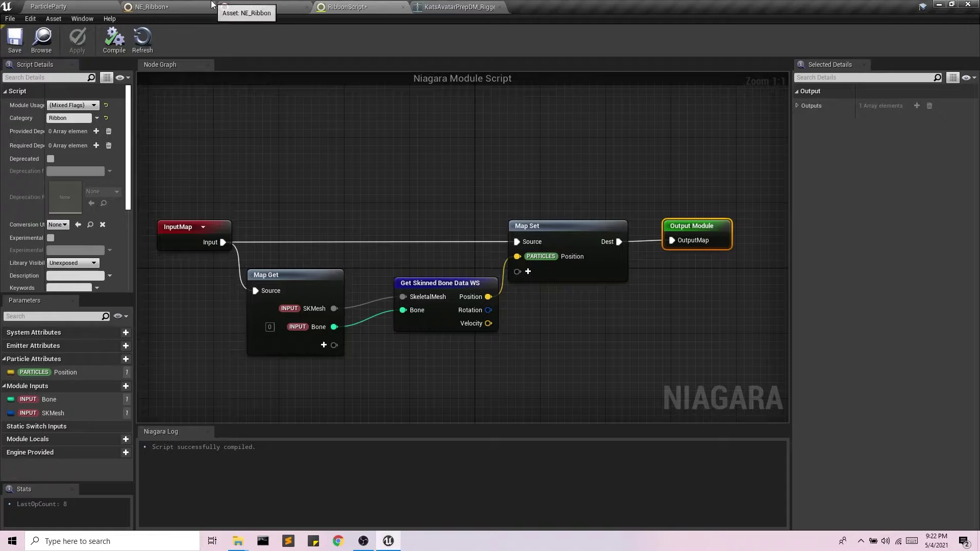
Fix Ribbon Script's SKMesh input with a KatsAvatarPrepDM_Rigged preview mesh and apply.
{"action": "left_click", "coordinate": [169, 7]}
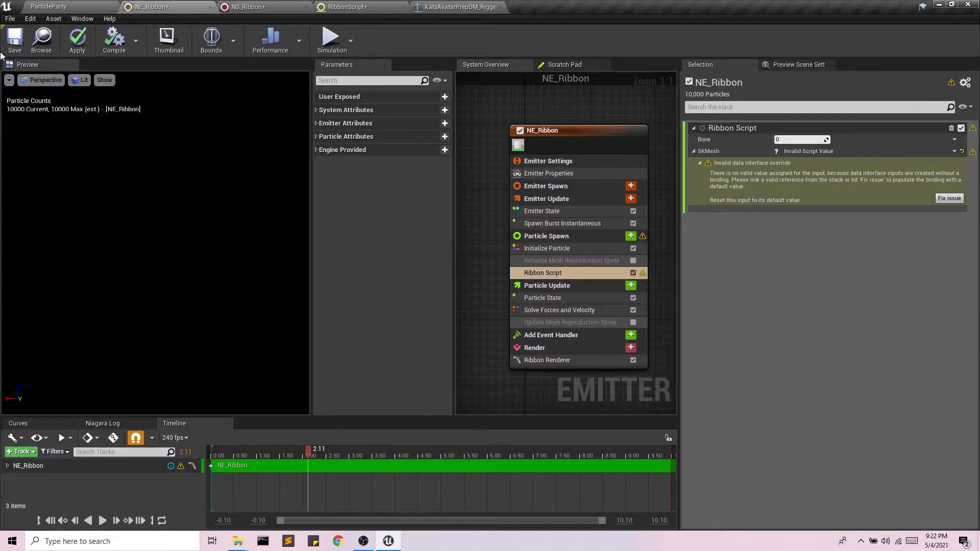
{"action": "left_click", "coordinate": [15, 39]}
{"action": "left_click", "coordinate": [949, 199]}
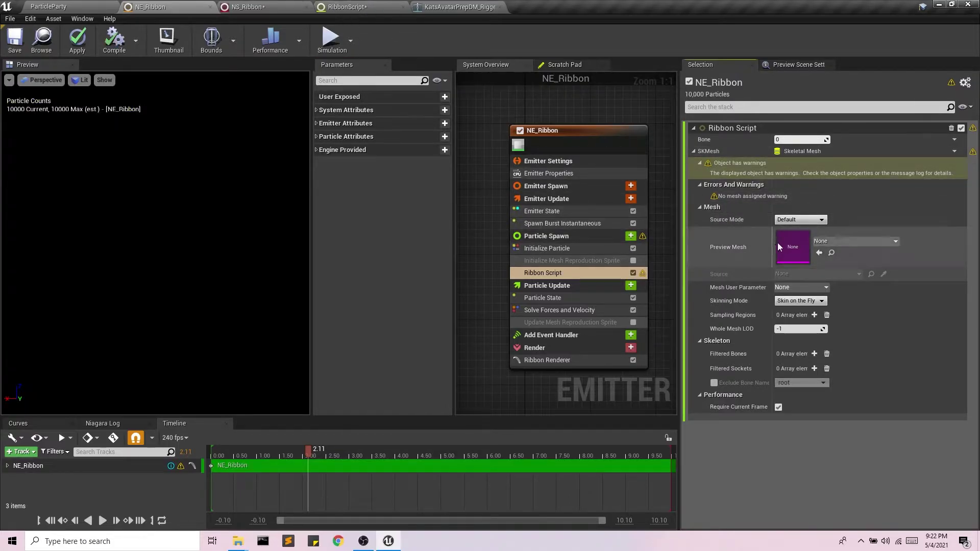
{"action": "left_click", "coordinate": [855, 241]}
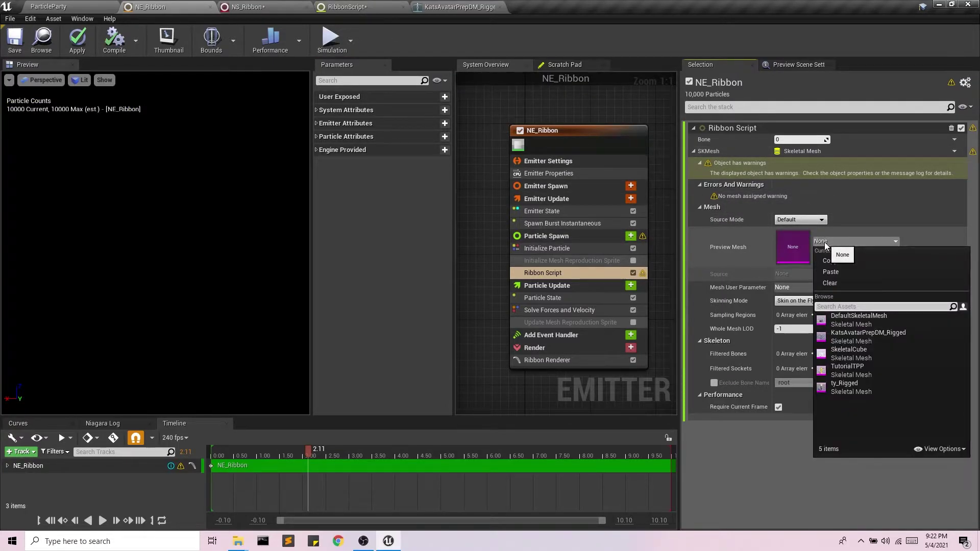
{"action": "left_click", "coordinate": [850, 341]}
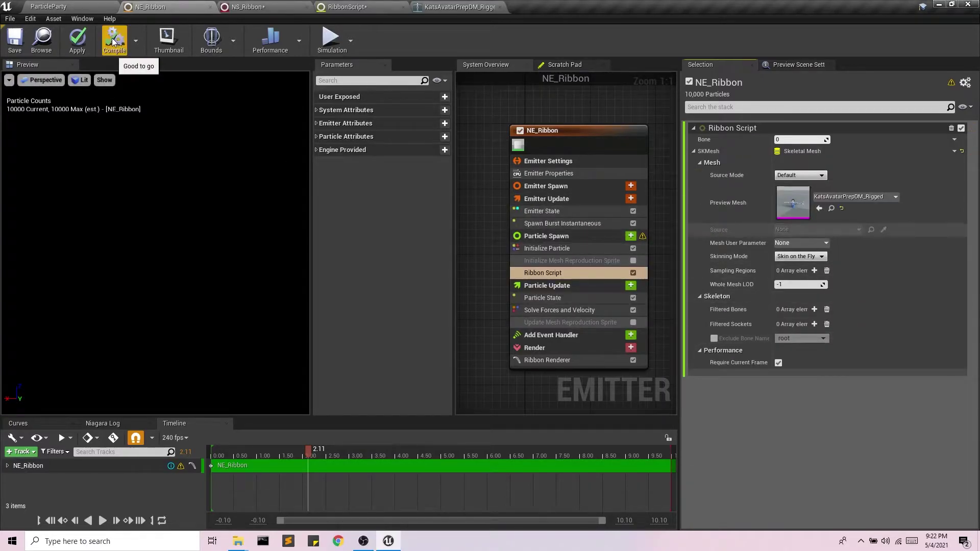
{"action": "left_click", "coordinate": [77, 39]}
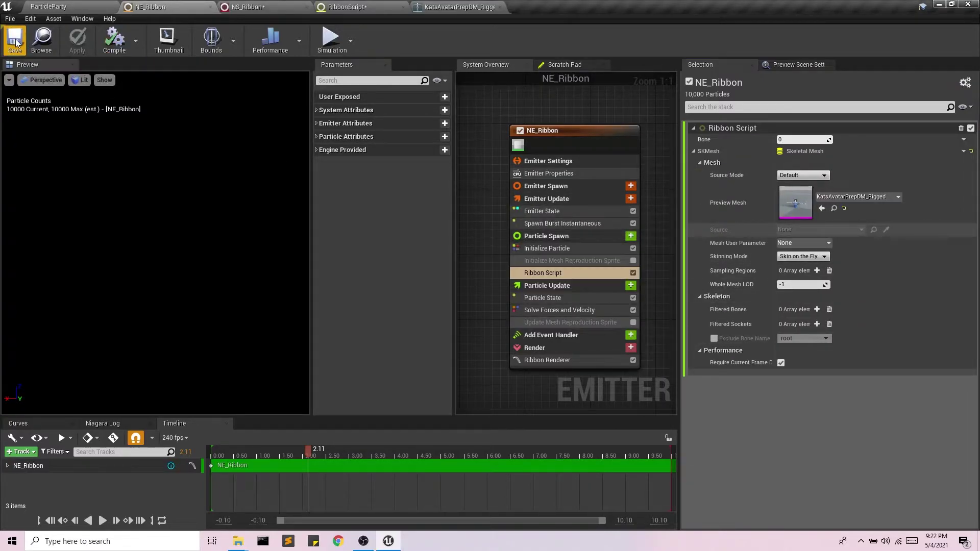
{"action": "left_click", "coordinate": [547, 198]}
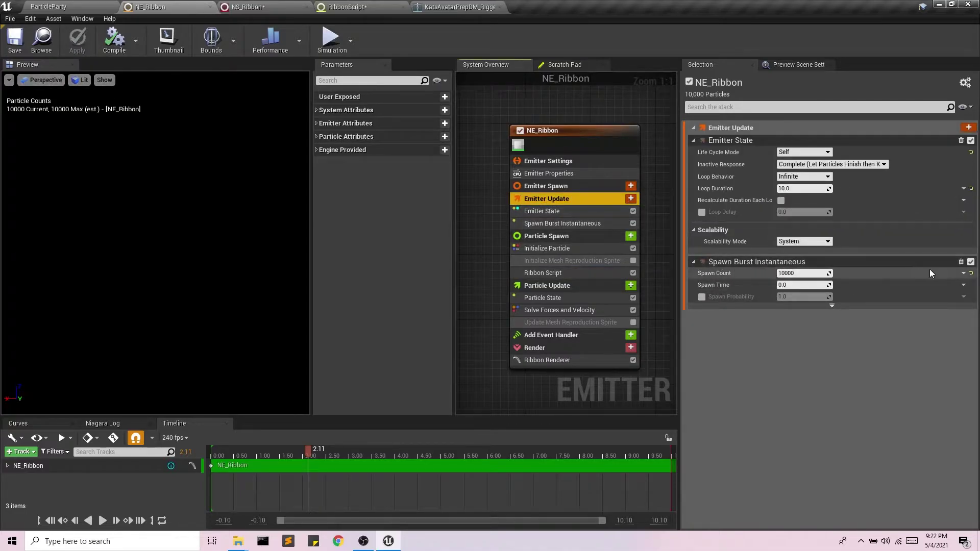
Replace Spawn Burst Instantaneous with a Spawn Rate module of 100 and save.
{"action": "left_click", "coordinate": [959, 263]}
{"action": "left_click", "coordinate": [969, 128]}
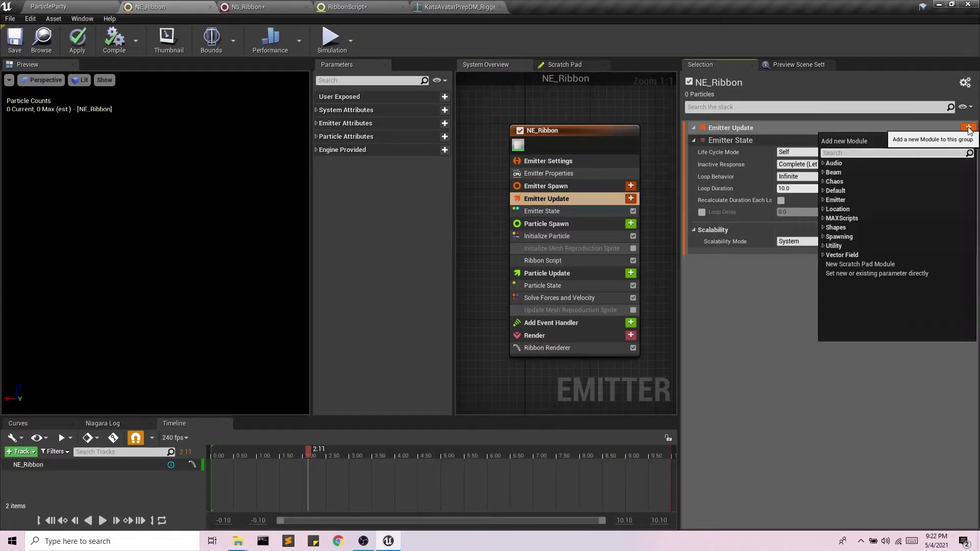
{"action": "type", "text": "spawn"}
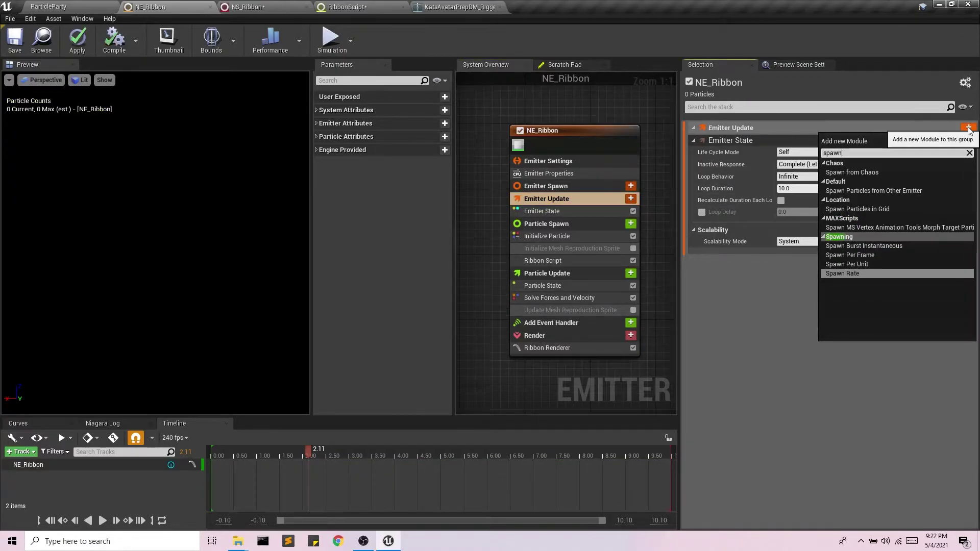
{"action": "left_click", "coordinate": [853, 274]}
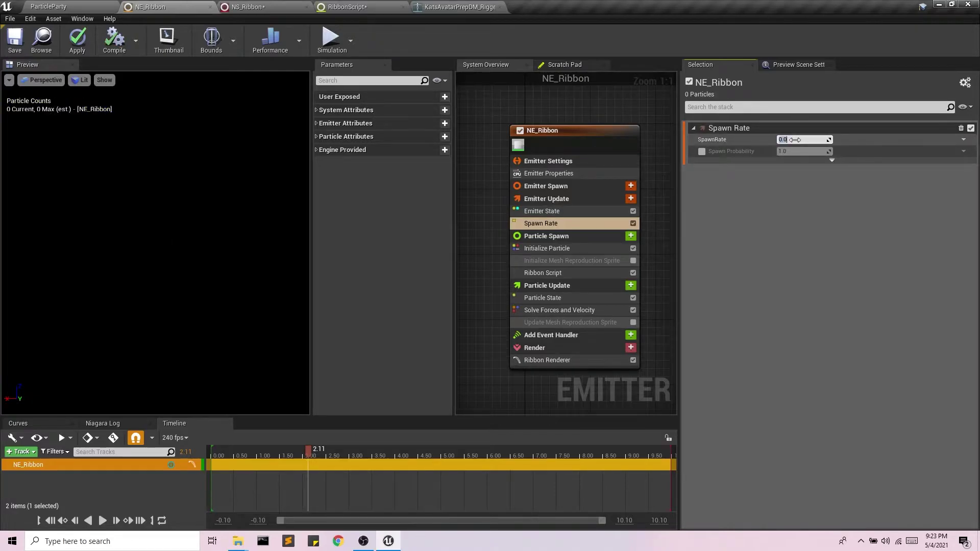
{"action": "type", "text": "100"}
{"action": "key", "text": "Return"}
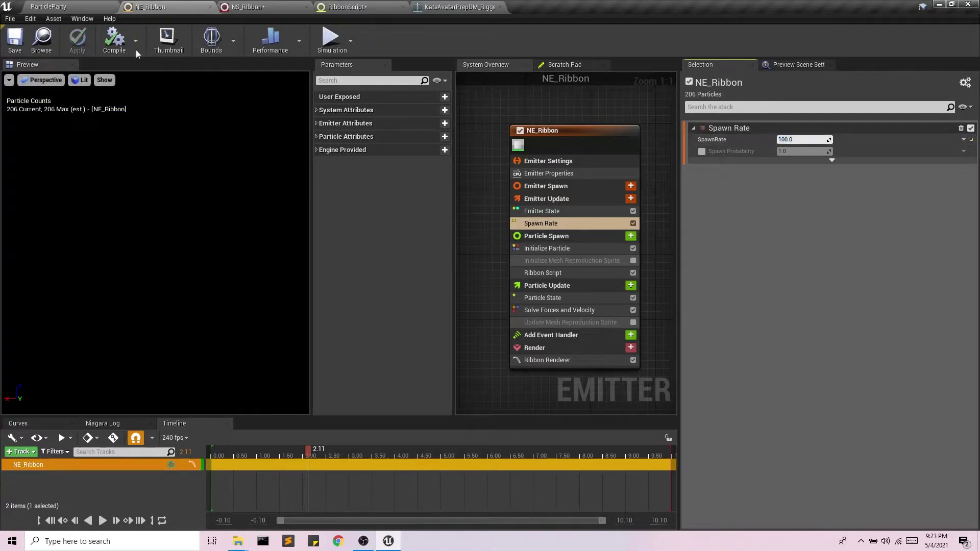
{"action": "left_click", "coordinate": [13, 40]}
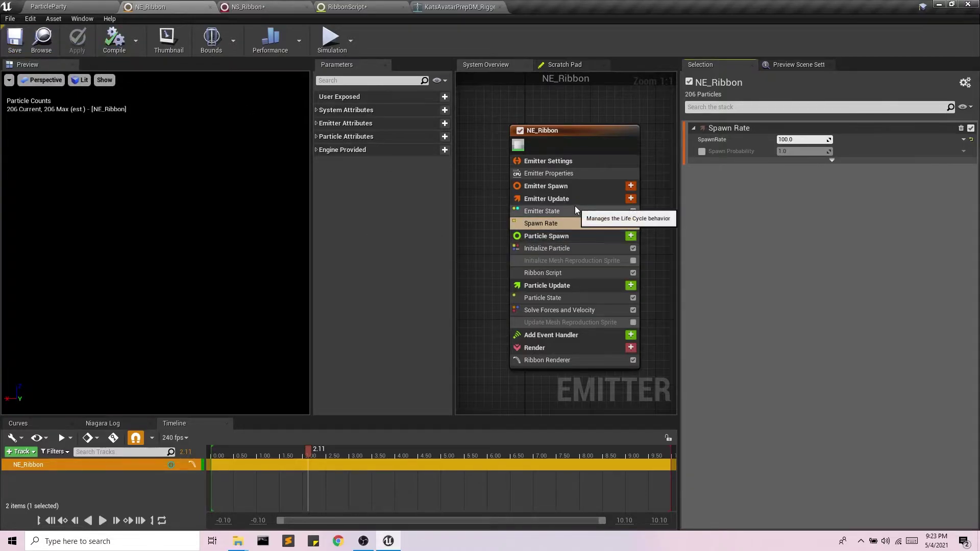
Add Initialize Ribbon above Ribbon Script and disable Initialize Particle.
{"action": "left_click", "coordinate": [546, 236]}
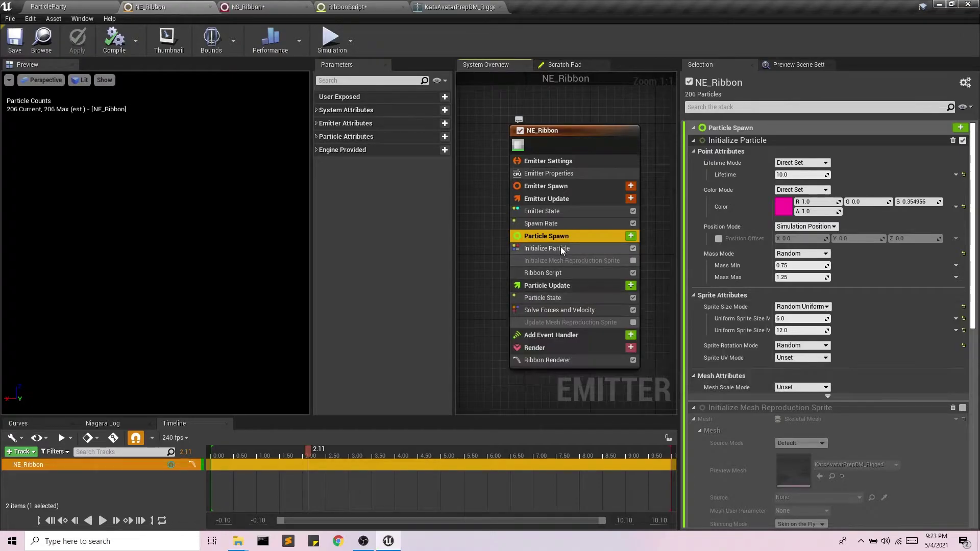
{"action": "left_click", "coordinate": [631, 236]}
{"action": "type", "text": "init"}
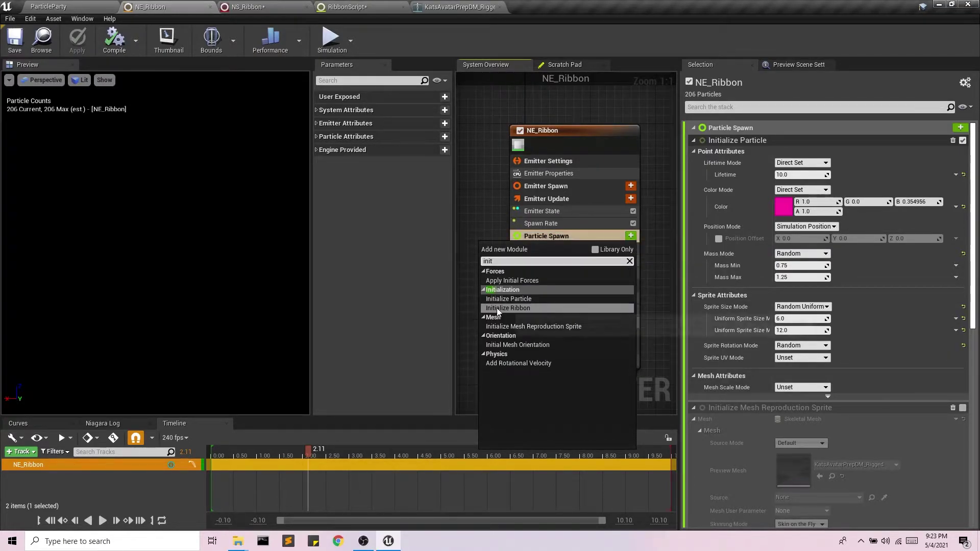
{"action": "left_click", "coordinate": [536, 308]}
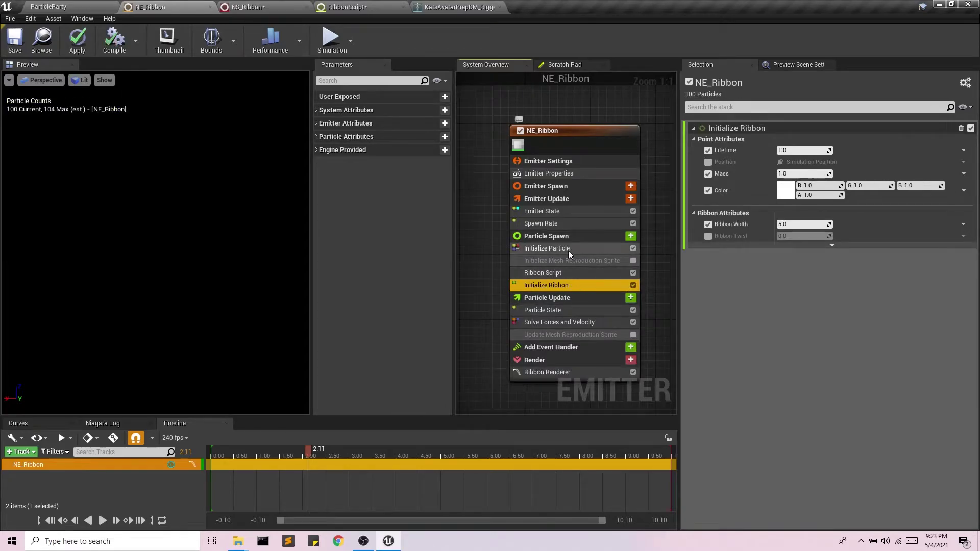
{"action": "left_click", "coordinate": [633, 248]}
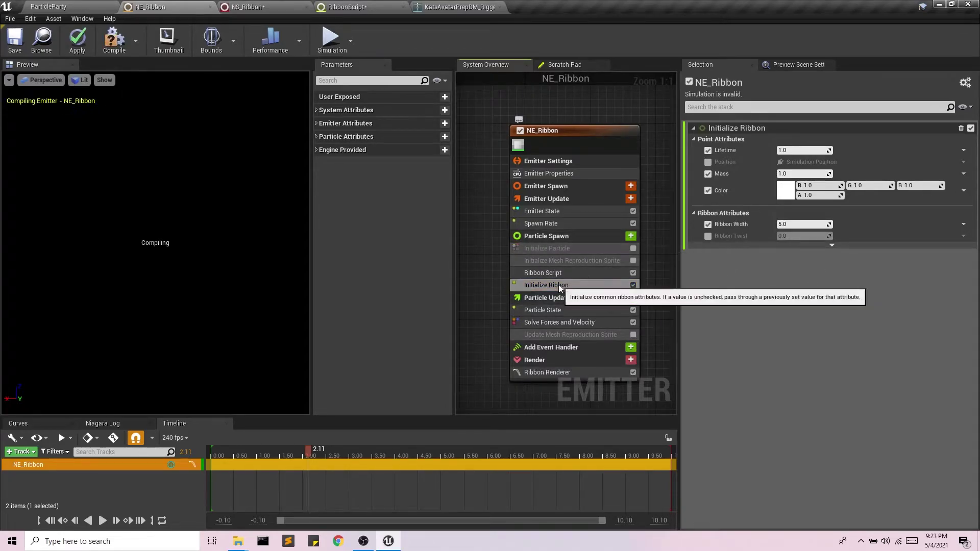
{"action": "left_click_drag", "start_coordinate": [561, 291], "coordinate": [546, 270]}
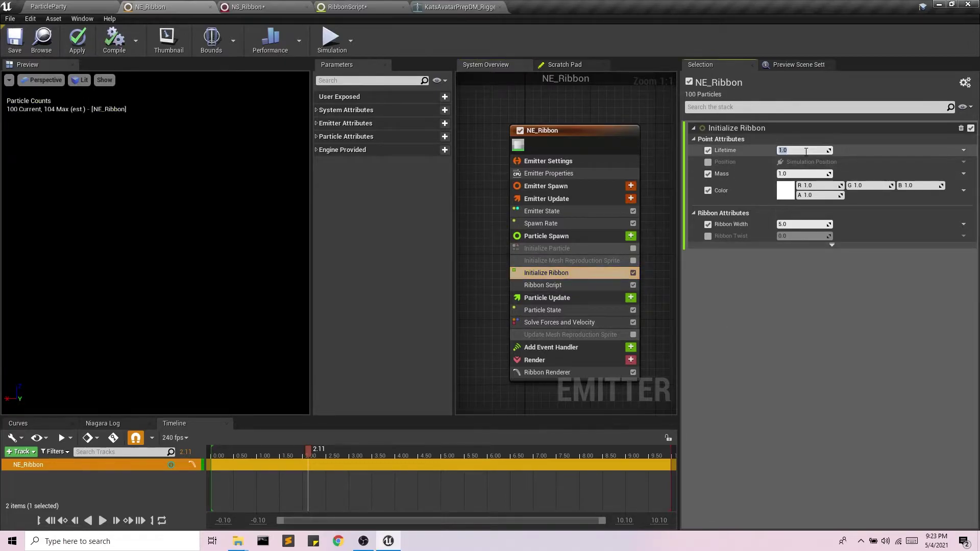
Set the ribbon colour to cyan and width to 15, then save the emitter.
{"action": "left_click", "coordinate": [789, 190]}
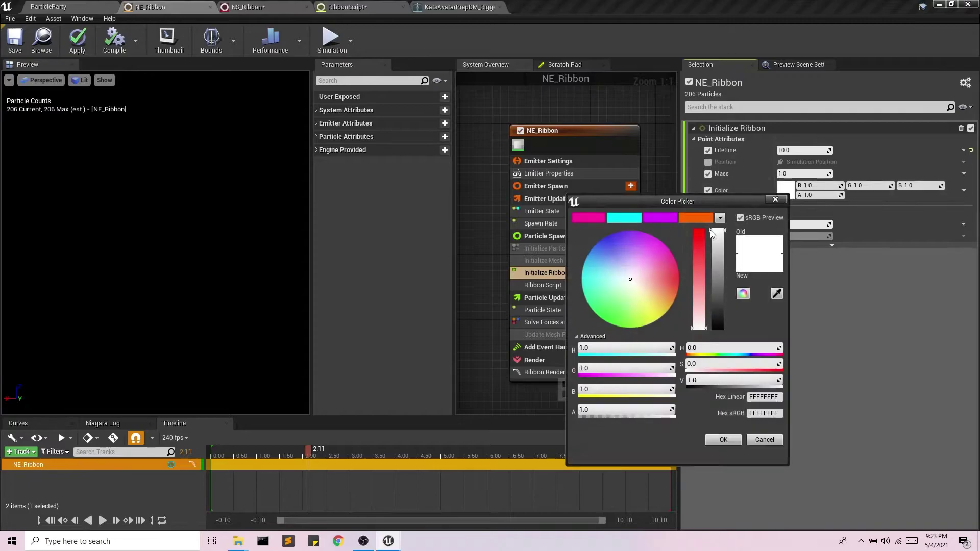
{"action": "left_click", "coordinate": [623, 221]}
{"action": "left_click", "coordinate": [724, 439]}
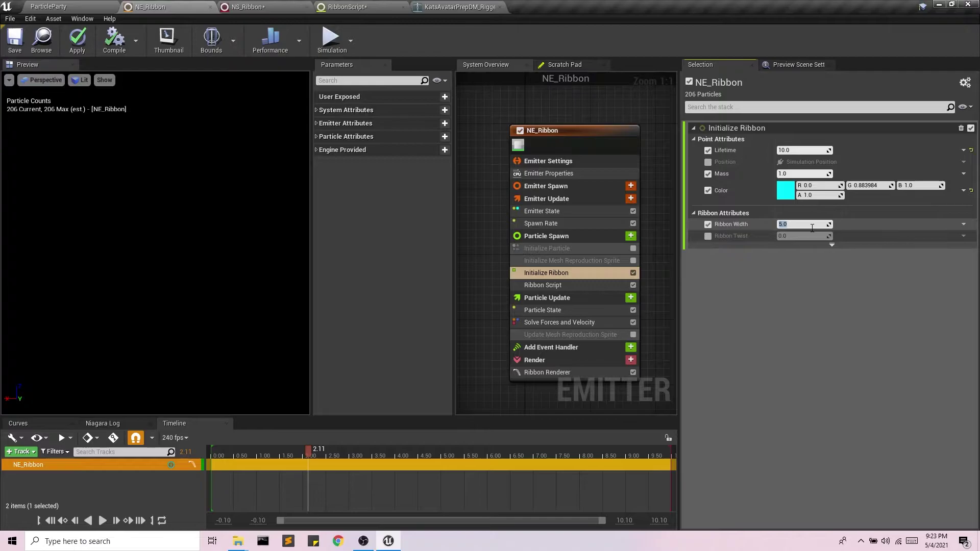
{"action": "left_click", "coordinate": [804, 224]}
{"action": "type", "text": "15"}
{"action": "key", "text": "Return"}
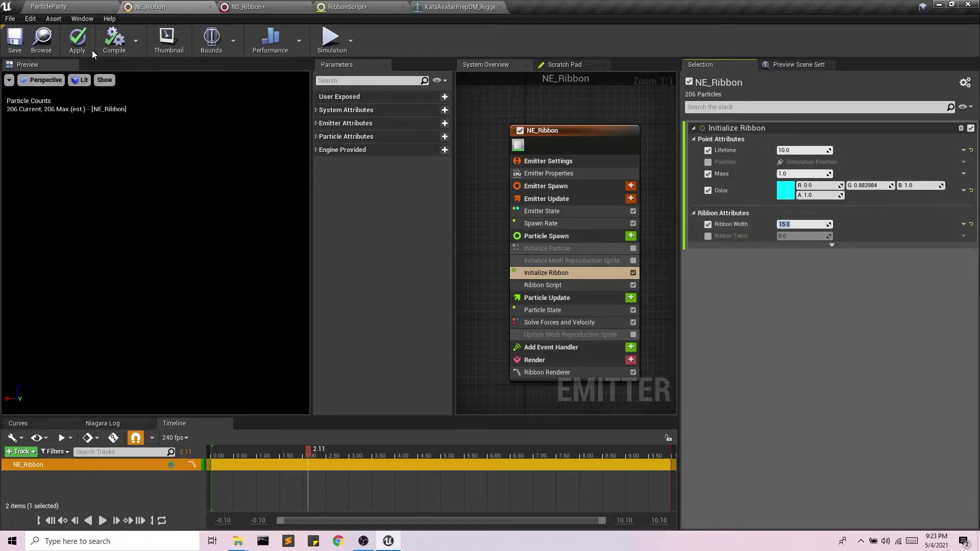
{"action": "left_click", "coordinate": [77, 40]}
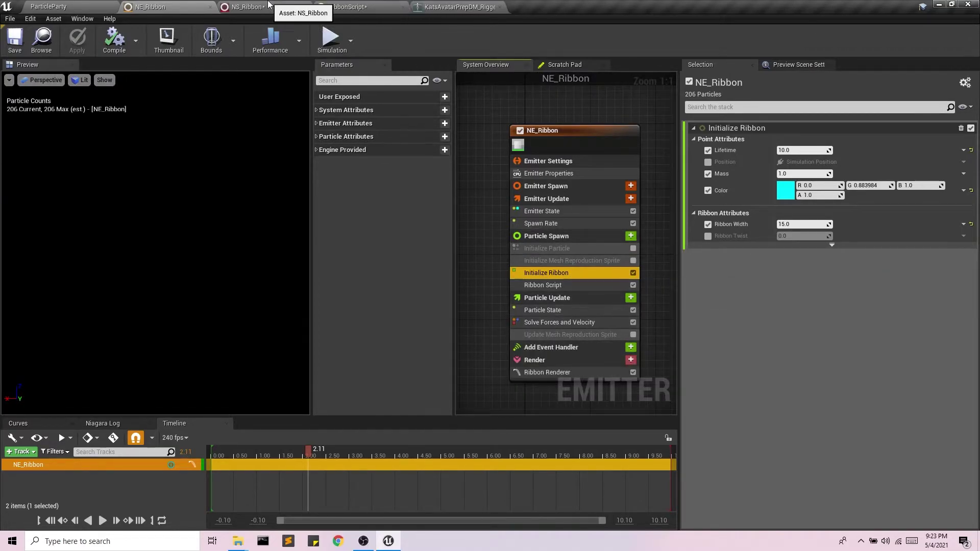
Bind NS_Ribbon's Ribbon Script SKMesh input to the SKMesh user parameter.
{"action": "left_click", "coordinate": [249, 6]}
{"action": "left_click", "coordinate": [621, 130]}
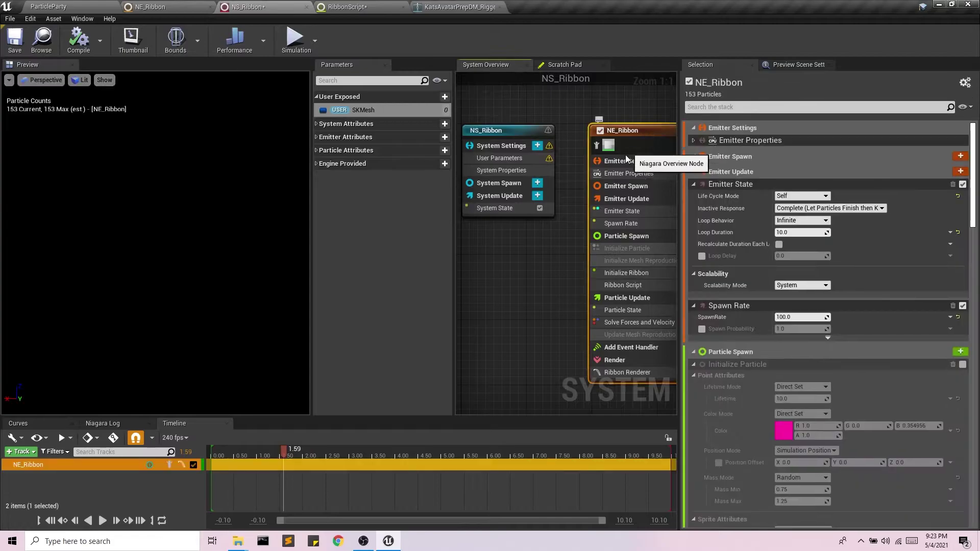
{"action": "right_click_drag", "start_coordinate": [626, 159], "coordinate": [498, 207]}
{"action": "scroll", "coordinate": [777, 269], "scroll_direction": "down", "scroll_amount": 3}
{"action": "scroll", "coordinate": [777, 269], "scroll_direction": "down", "scroll_amount": 2}
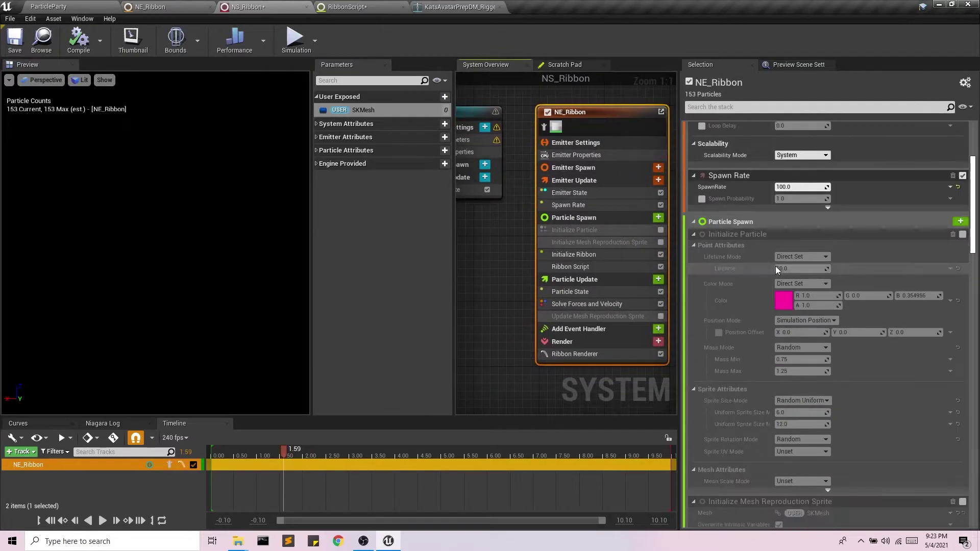
{"action": "scroll", "coordinate": [777, 269], "scroll_direction": "down", "scroll_amount": 3}
{"action": "scroll", "coordinate": [777, 269], "scroll_direction": "down", "scroll_amount": 3}
{"action": "scroll", "coordinate": [777, 269], "scroll_direction": "down", "scroll_amount": 2}
{"action": "scroll", "coordinate": [777, 270], "scroll_direction": "down", "scroll_amount": 2}
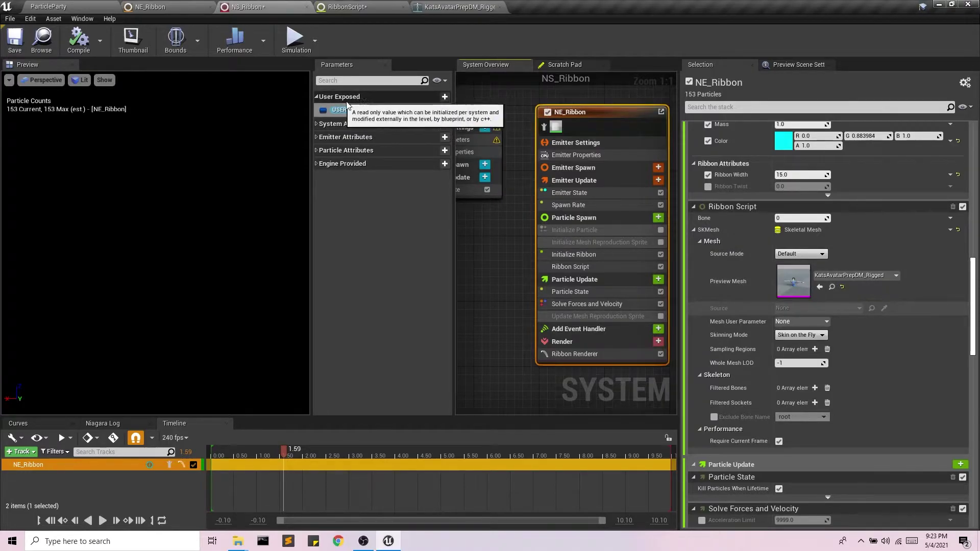
{"action": "left_click", "coordinate": [360, 110]}
{"action": "left_click_drag", "start_coordinate": [760, 234], "coordinate": [796, 230]}
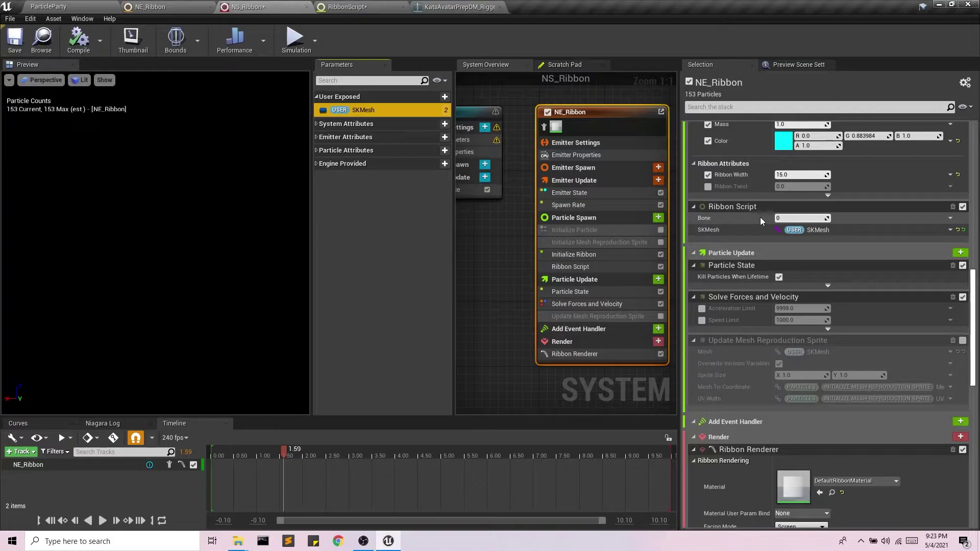
Add an int32 user parameter named Bone, link it to Ribbon Script's Bone, and save.
{"action": "left_click", "coordinate": [445, 97]}
{"action": "type", "text": "int"}
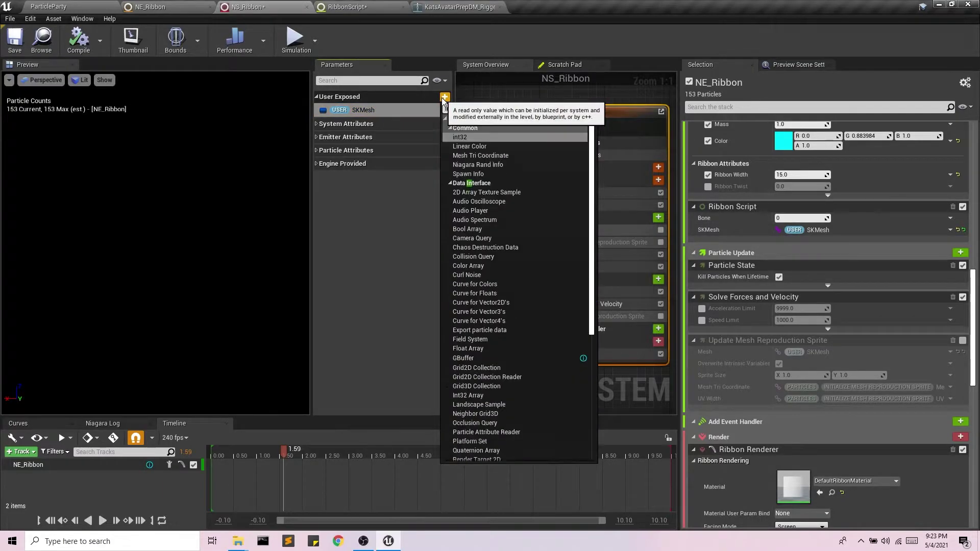
{"action": "left_click", "coordinate": [463, 136]}
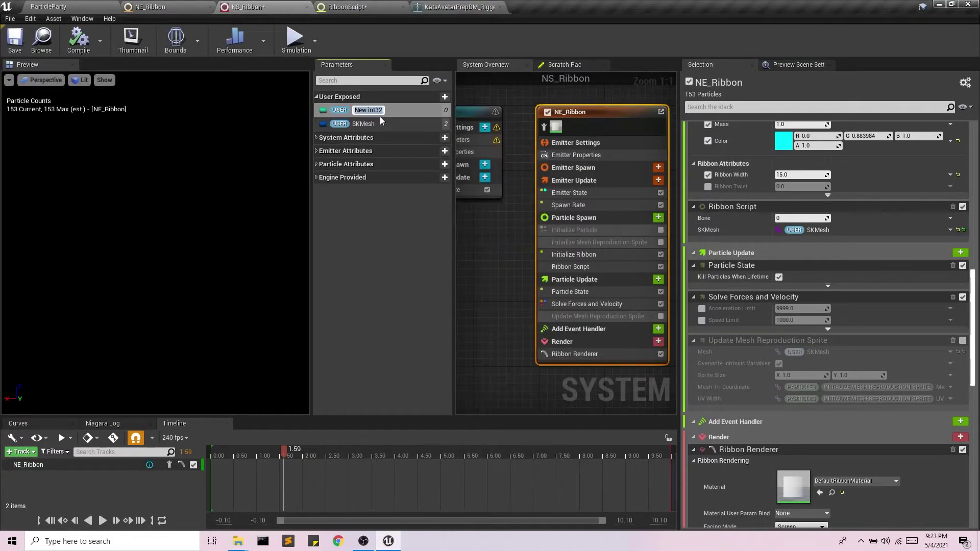
{"action": "type", "text": "Bone"}
{"action": "key", "text": "Return"}
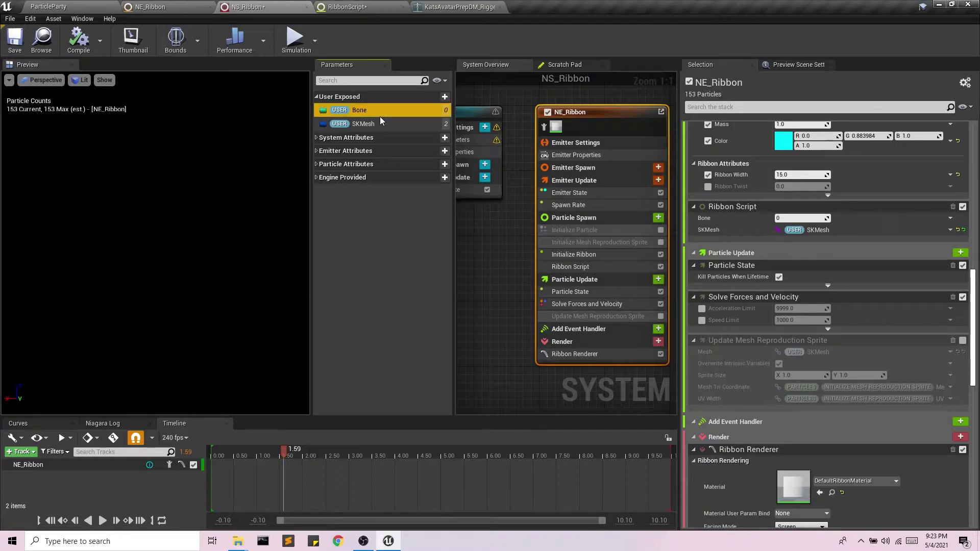
{"action": "left_click_drag", "start_coordinate": [359, 111], "coordinate": [789, 220]}
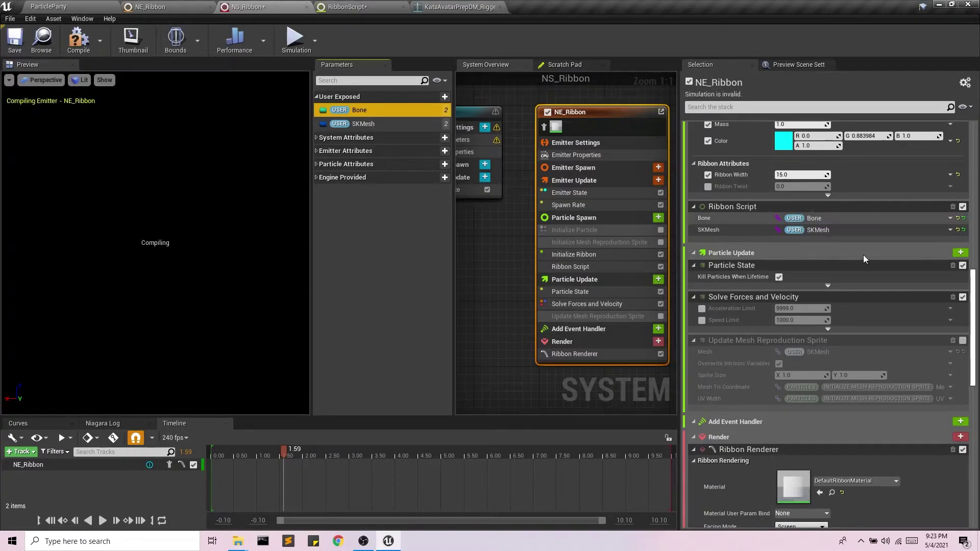
{"action": "left_click", "coordinate": [15, 40]}
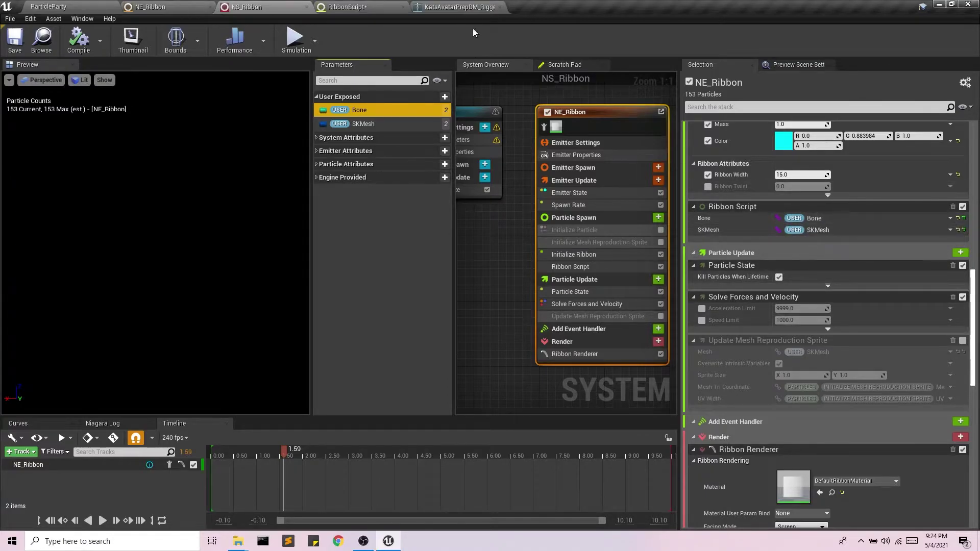
Check the avatar skeleton editor, then save the ribbon module script.
{"action": "left_click", "coordinate": [459, 7]}
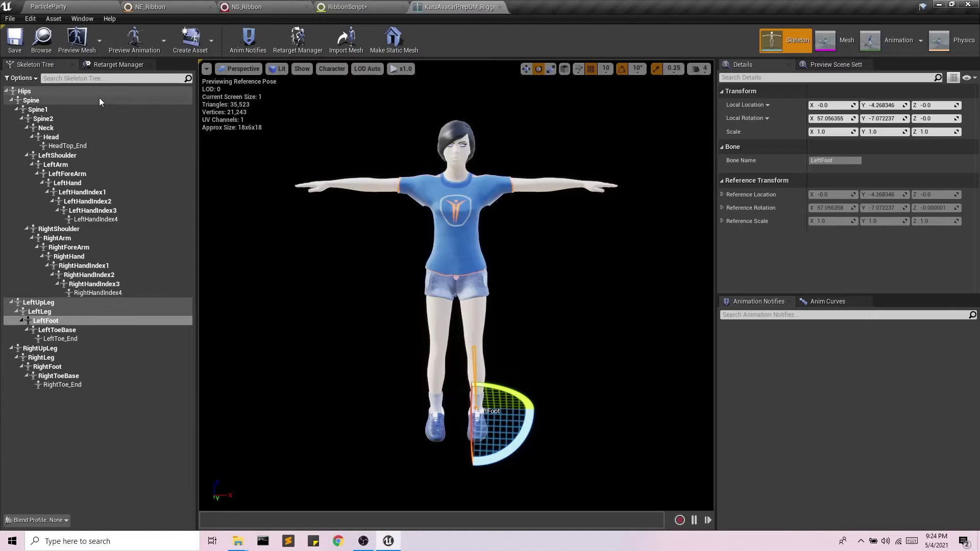
{"action": "left_click", "coordinate": [366, 7]}
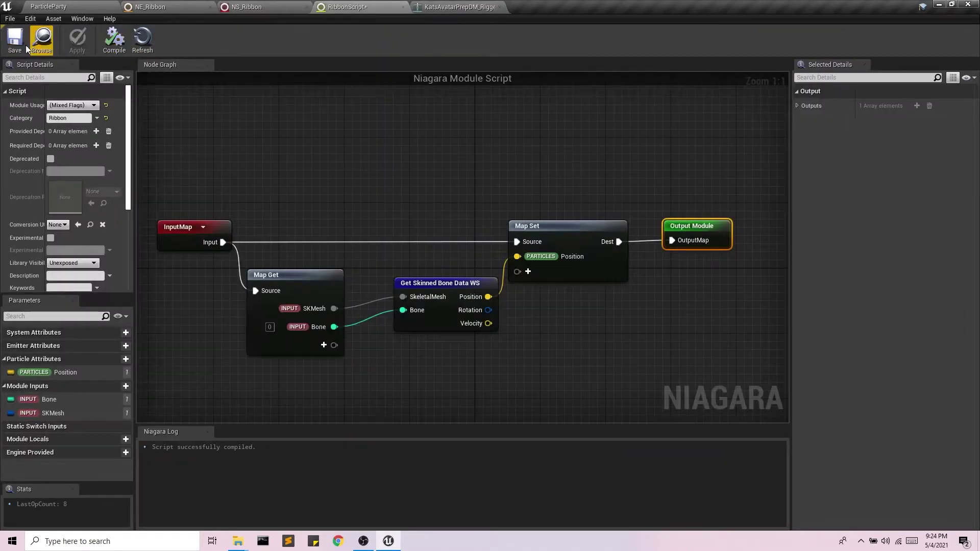
{"action": "key", "text": "ctrl+s"}
Create an Actor blueprint class named BP_Ribbon in Content/Blueprints.
{"action": "left_click", "coordinate": [48, 7]}
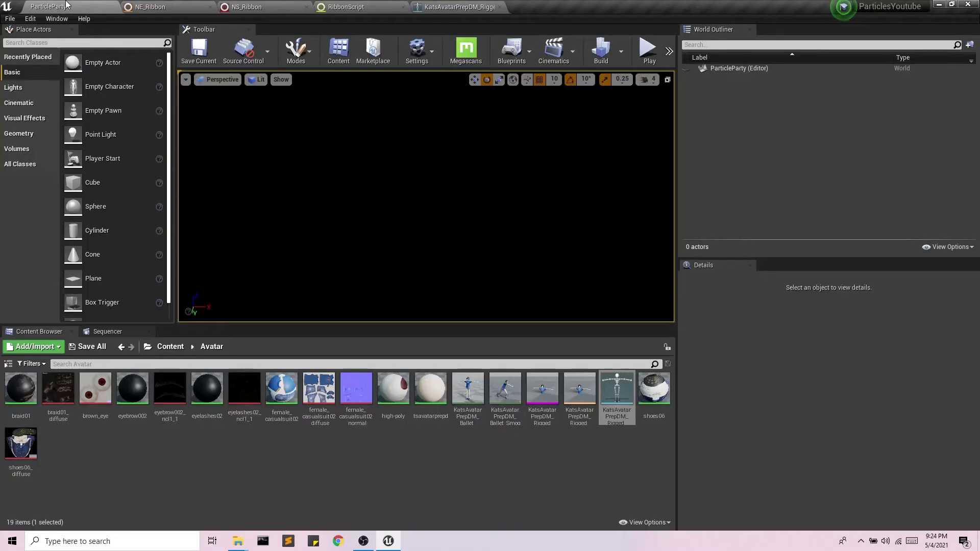
{"action": "left_click", "coordinate": [170, 346]}
{"action": "double_click", "coordinate": [58, 393]}
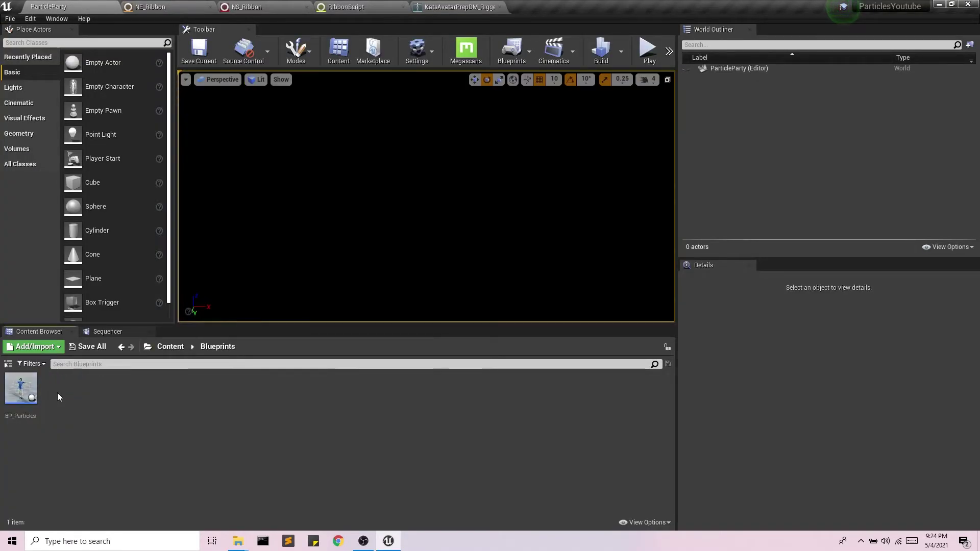
{"action": "right_click", "coordinate": [122, 408]}
{"action": "mouse_move", "coordinate": [146, 285]}
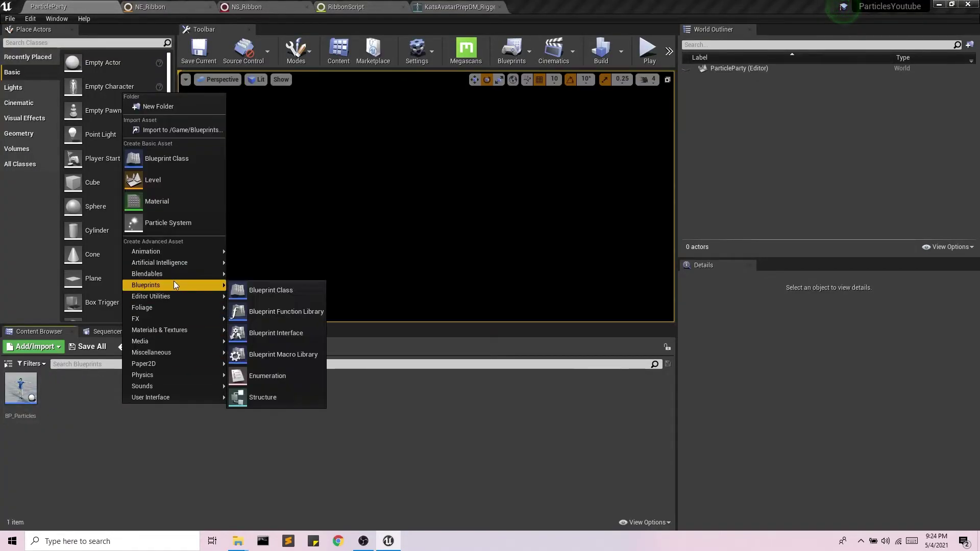
{"action": "left_click", "coordinate": [267, 293]}
{"action": "left_click", "coordinate": [404, 188]}
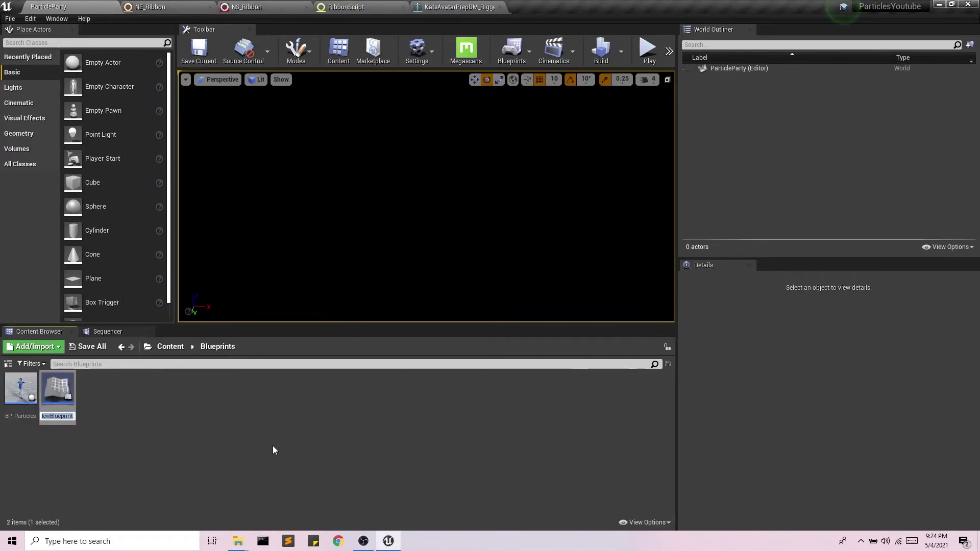
{"action": "type", "text": "BP_Ribbon"}
{"action": "key", "text": "Return"}
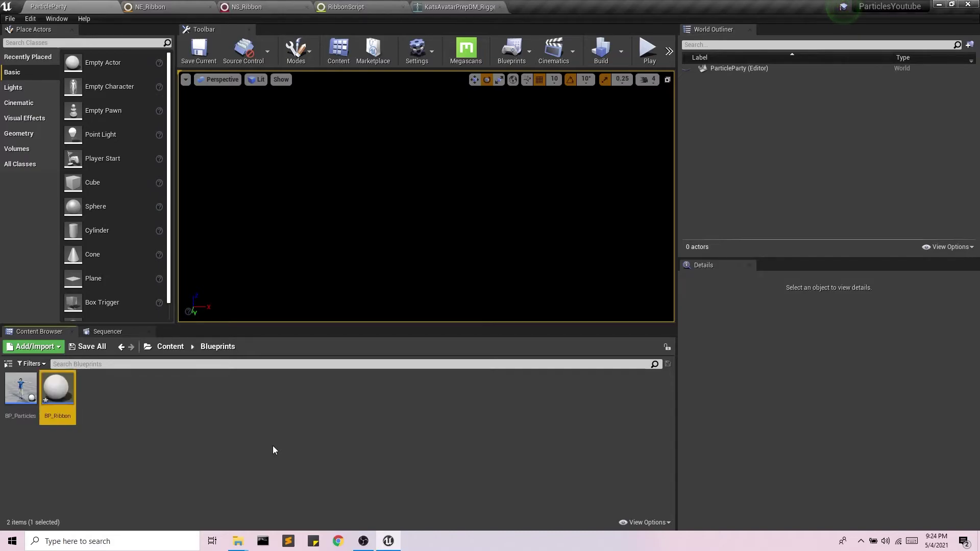
Add a Skeletal Mesh component using KatsAvatarPrepDM_Rigged to BP_Ribbon.
{"action": "double_click", "coordinate": [56, 394]}
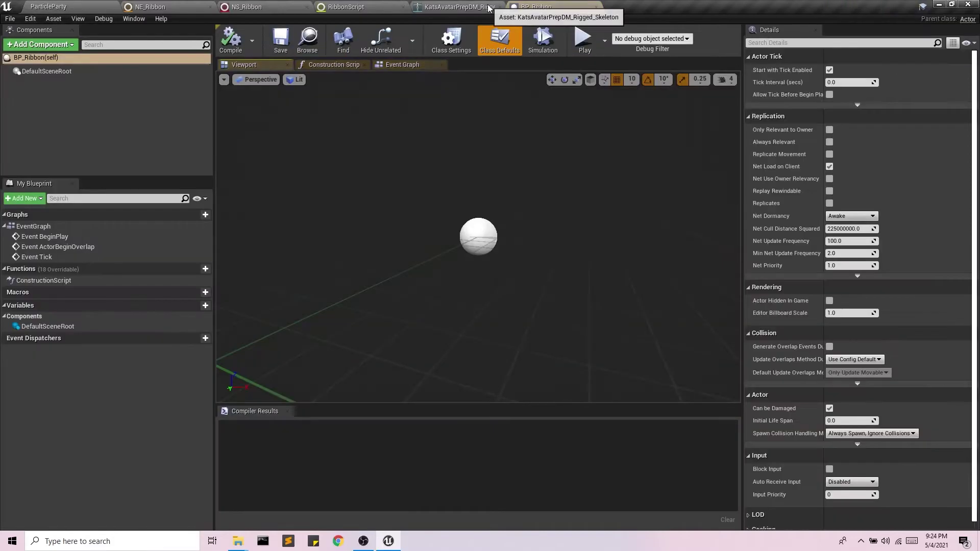
{"action": "left_click", "coordinate": [44, 46]}
{"action": "type", "text": "s"}
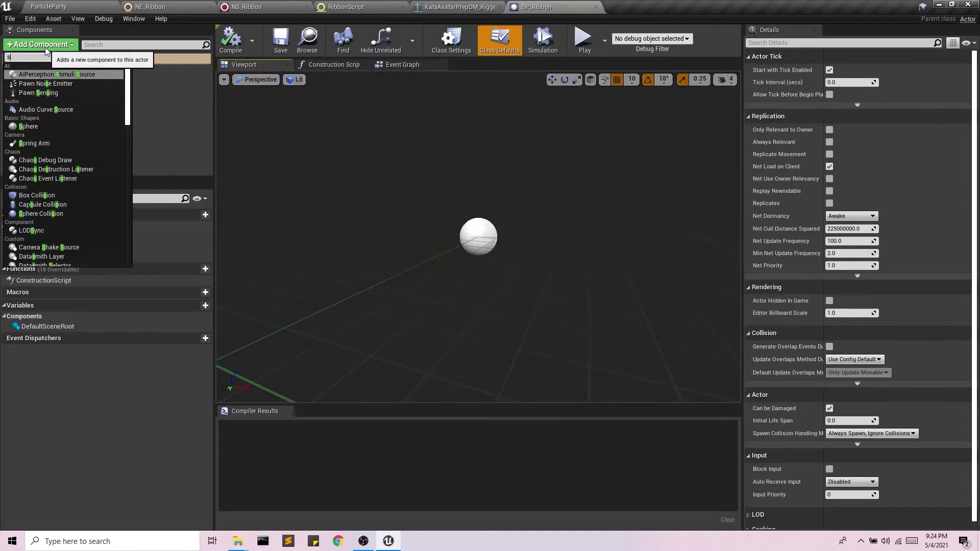
{"action": "type", "text": "ke"}
{"action": "left_click", "coordinate": [39, 90]}
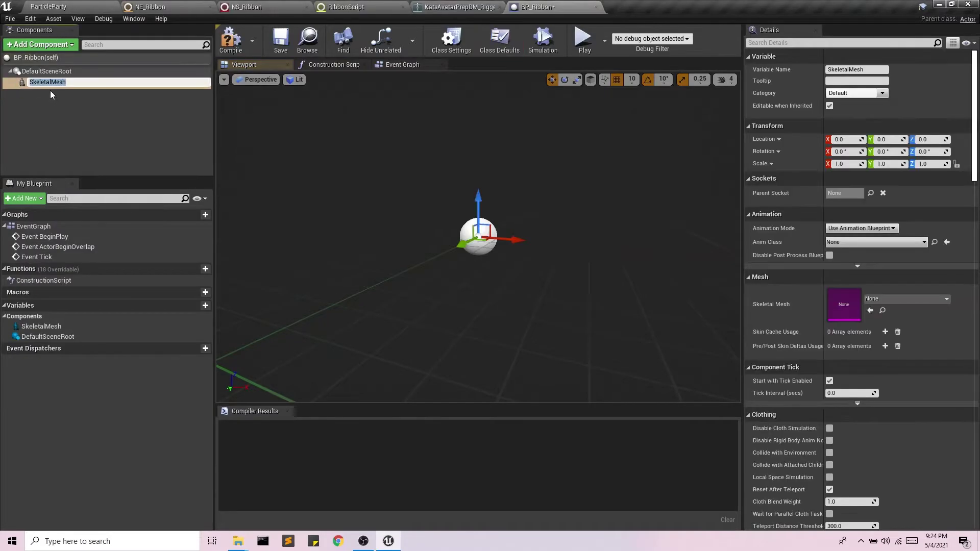
{"action": "left_click", "coordinate": [908, 298]}
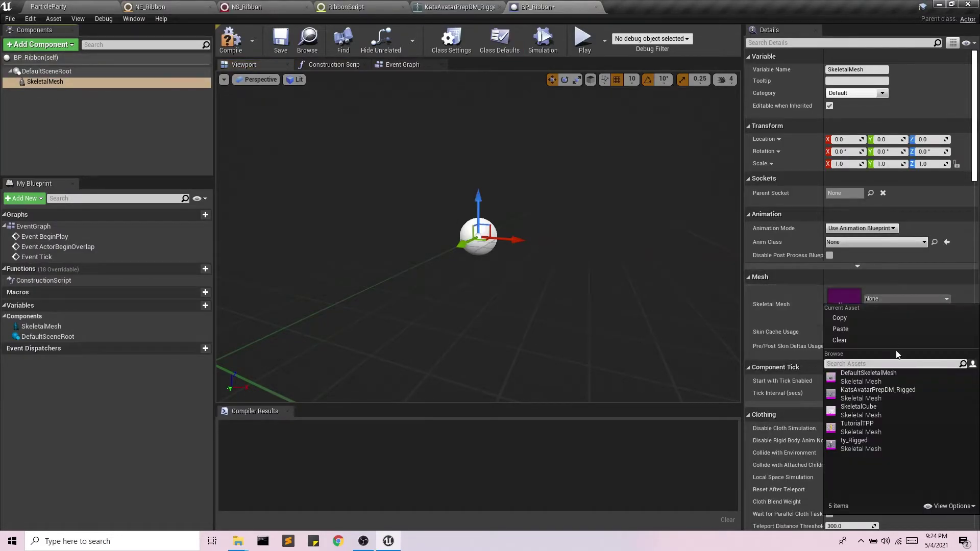
{"action": "left_click", "coordinate": [893, 375]}
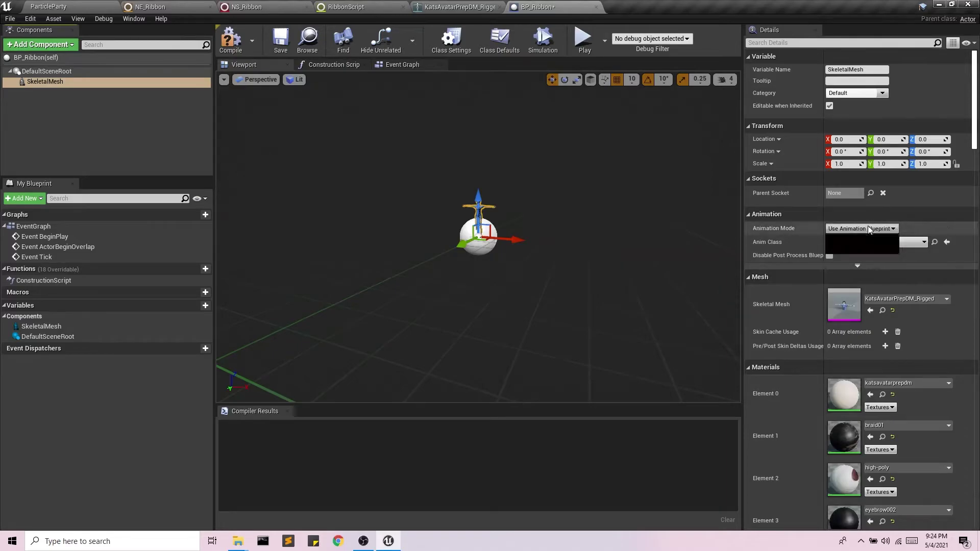
Make the mesh play the ballet animation asset, then compile and save.
{"action": "left_click", "coordinate": [864, 242]}
{"action": "left_click", "coordinate": [903, 253]}
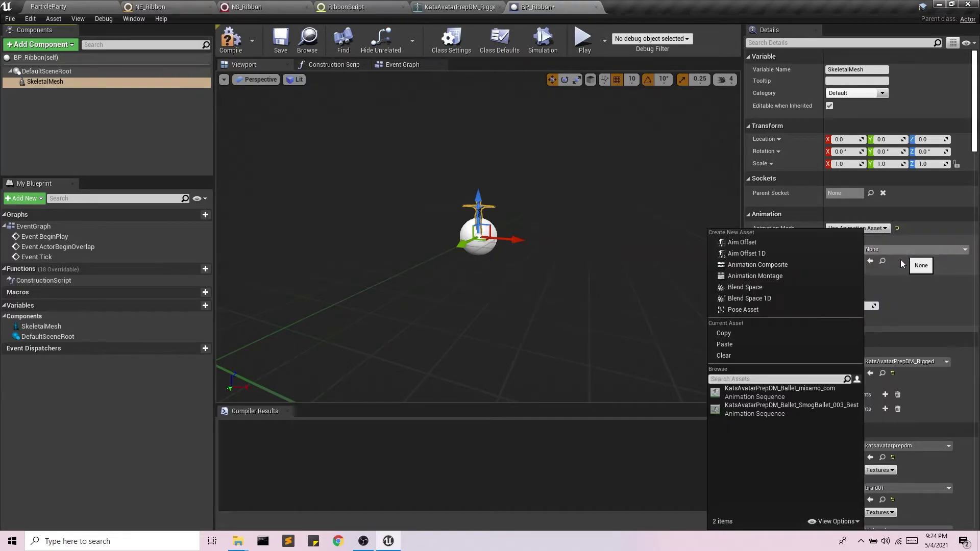
{"action": "left_click", "coordinate": [806, 408]}
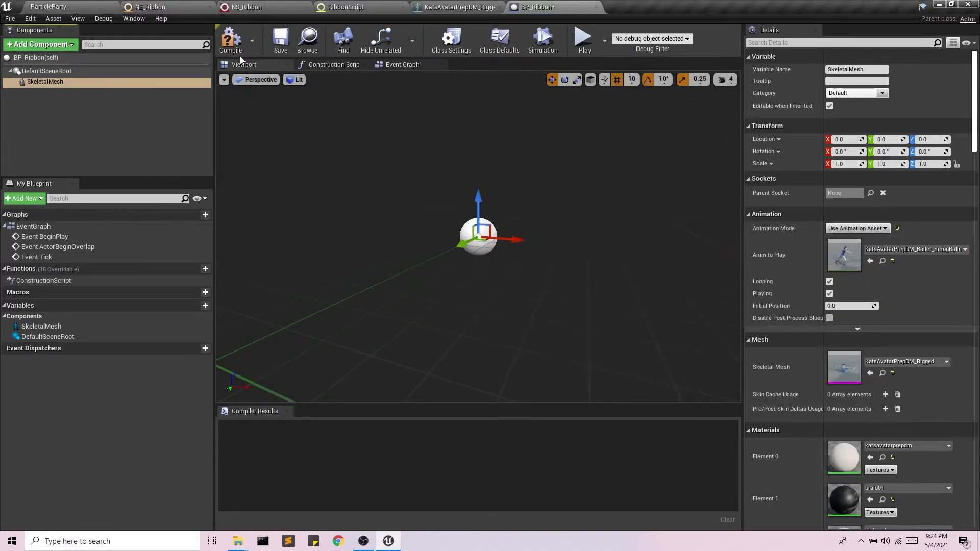
{"action": "left_click", "coordinate": [229, 38]}
{"action": "left_click", "coordinate": [280, 40]}
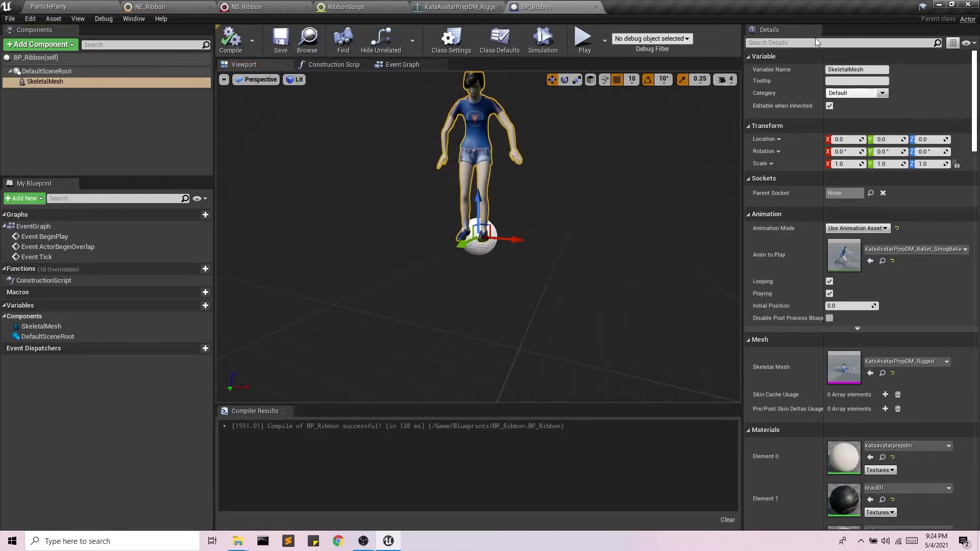
{"action": "type", "text": "vis"}
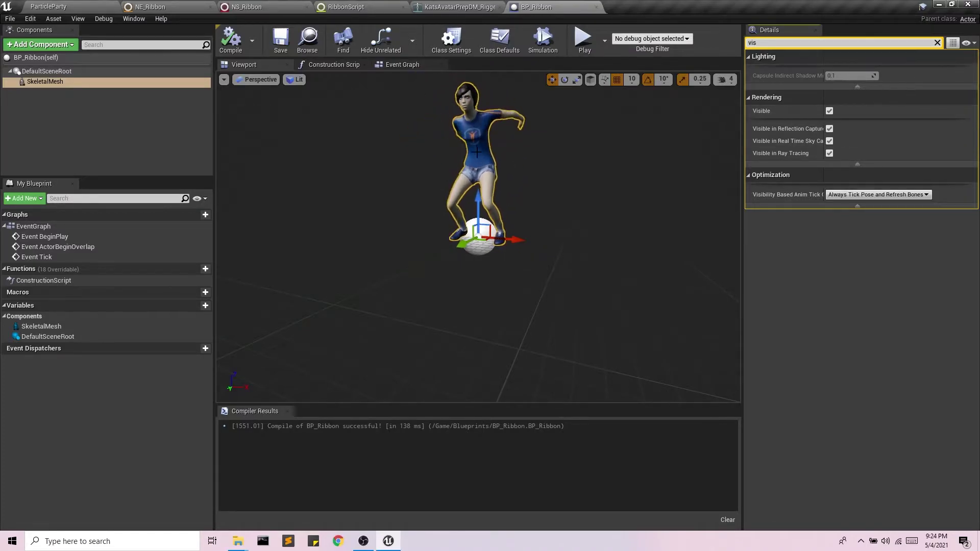
{"action": "left_click", "coordinate": [938, 43]}
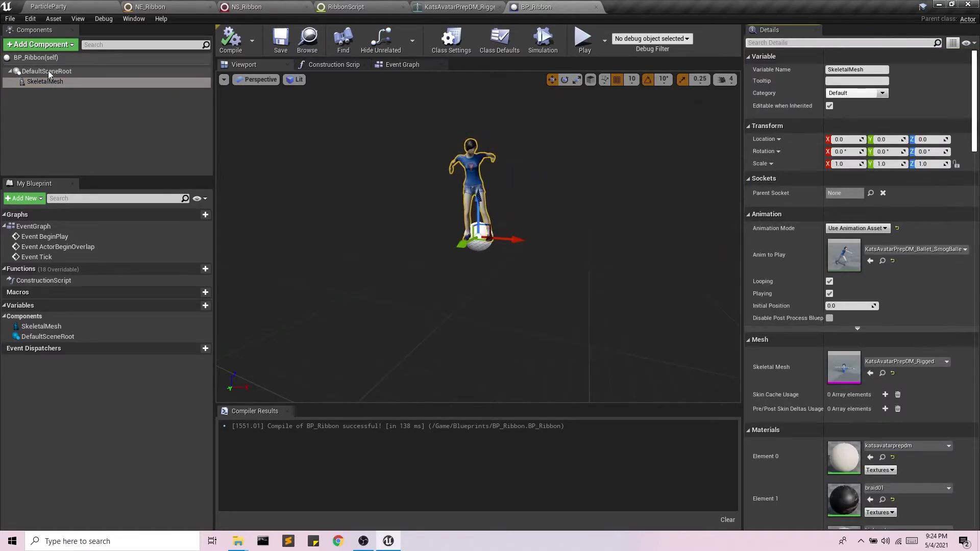
Add a Niagara component named Niagara running NS_Ribbon, then compile and save BP_Ribbon.
{"action": "left_click", "coordinate": [40, 45]}
{"action": "type", "text": "niag"}
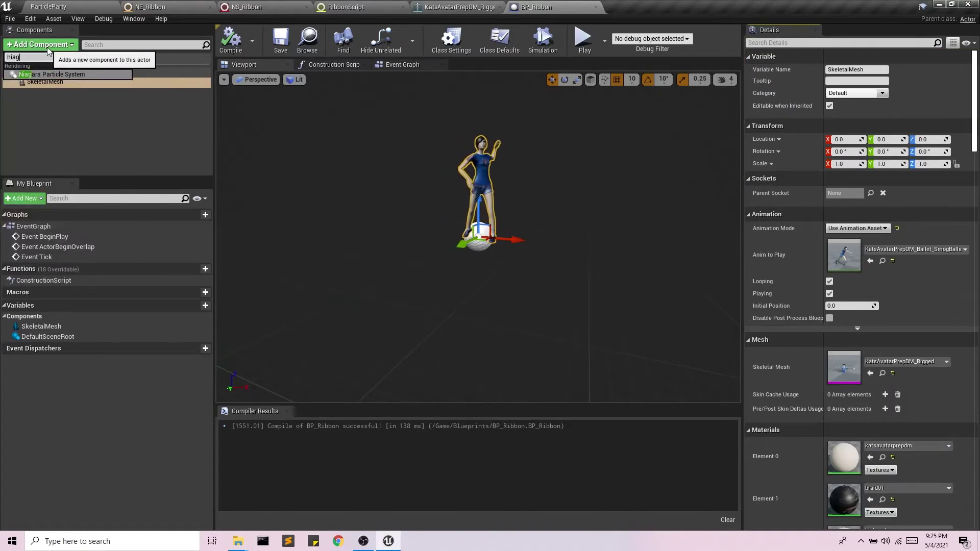
{"action": "key", "text": "Return"}
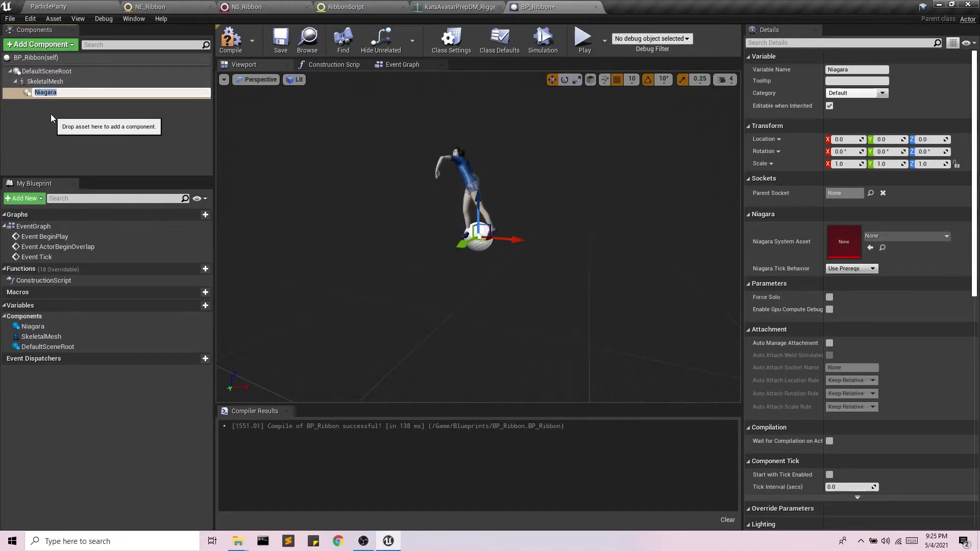
{"action": "key", "text": "Return"}
{"action": "left_click", "coordinate": [914, 236]}
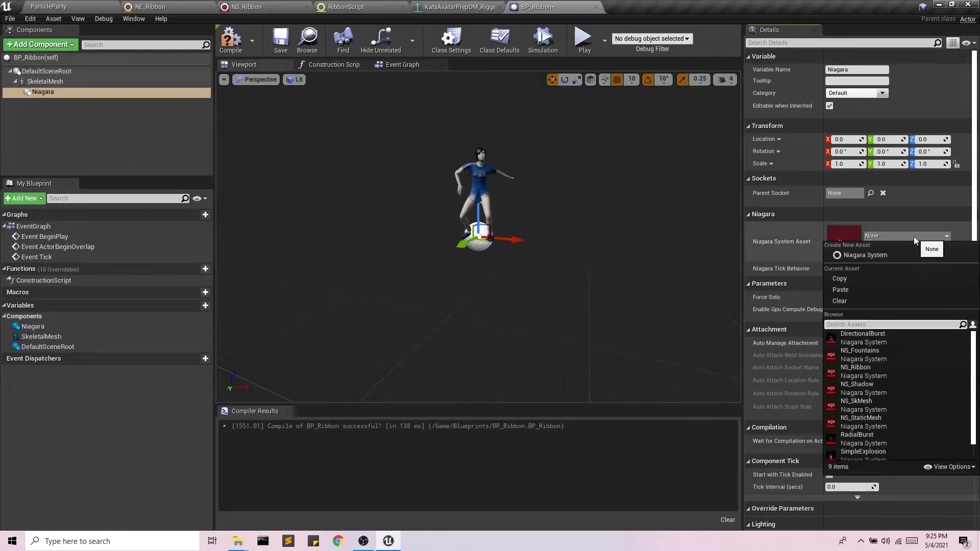
{"action": "type", "text": "ribb"}
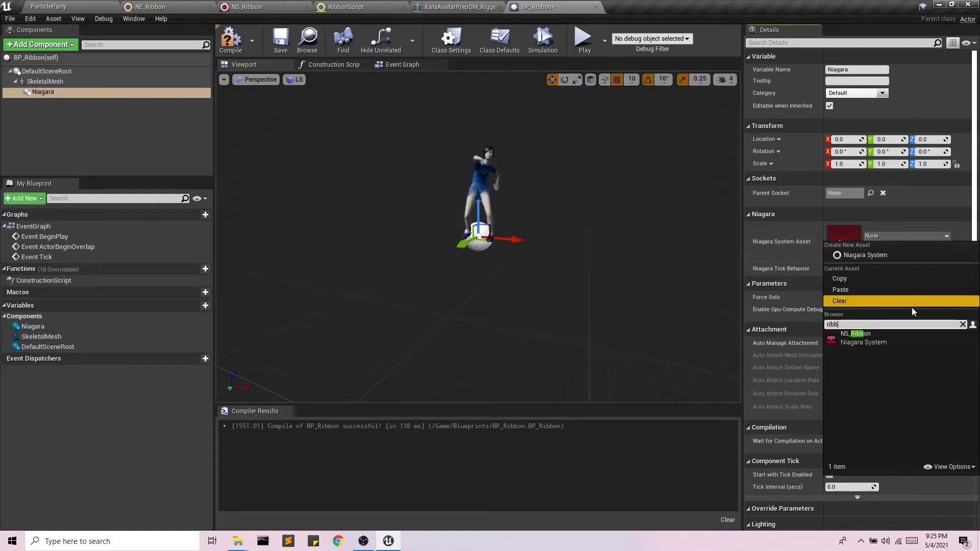
{"action": "left_click", "coordinate": [856, 334]}
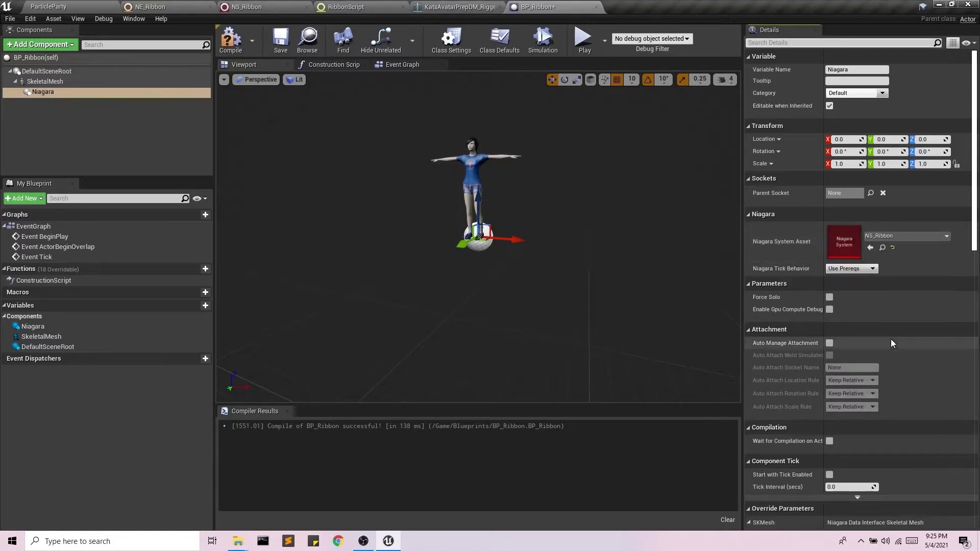
{"action": "left_click", "coordinate": [230, 40]}
{"action": "left_click", "coordinate": [279, 40]}
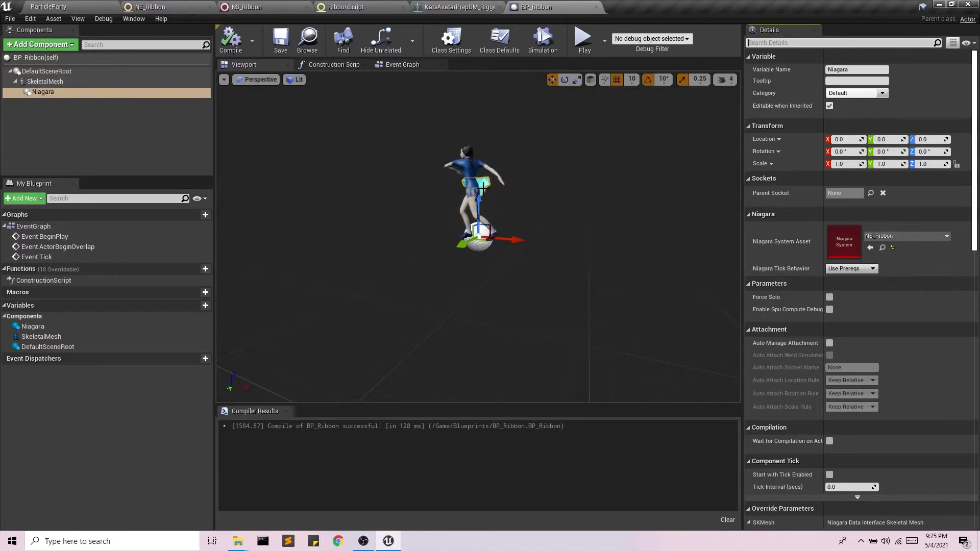
{"action": "scroll", "coordinate": [925, 375], "scroll_direction": "down", "scroll_amount": 3}
{"action": "scroll", "coordinate": [924, 375], "scroll_direction": "down", "scroll_amount": 3}
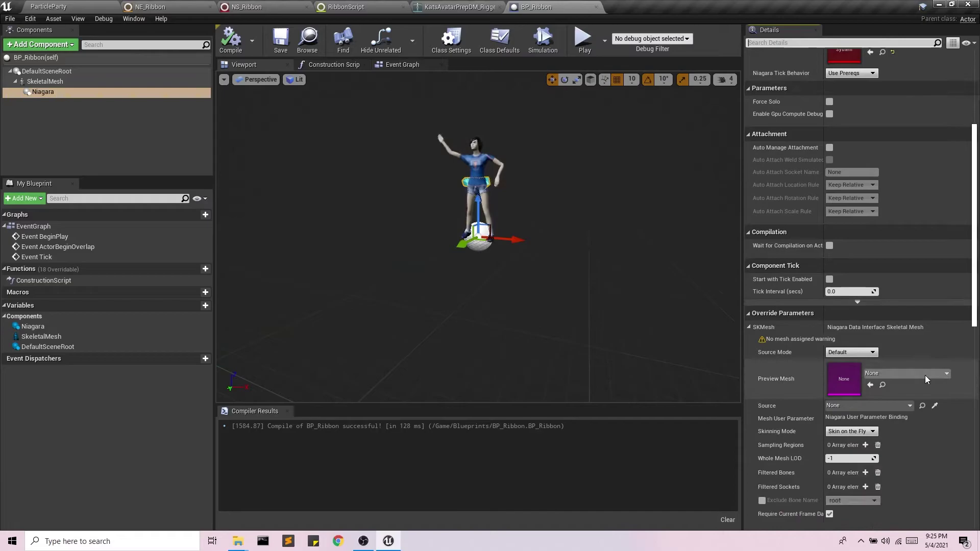
{"action": "scroll", "coordinate": [925, 376], "scroll_direction": "down", "scroll_amount": 3}
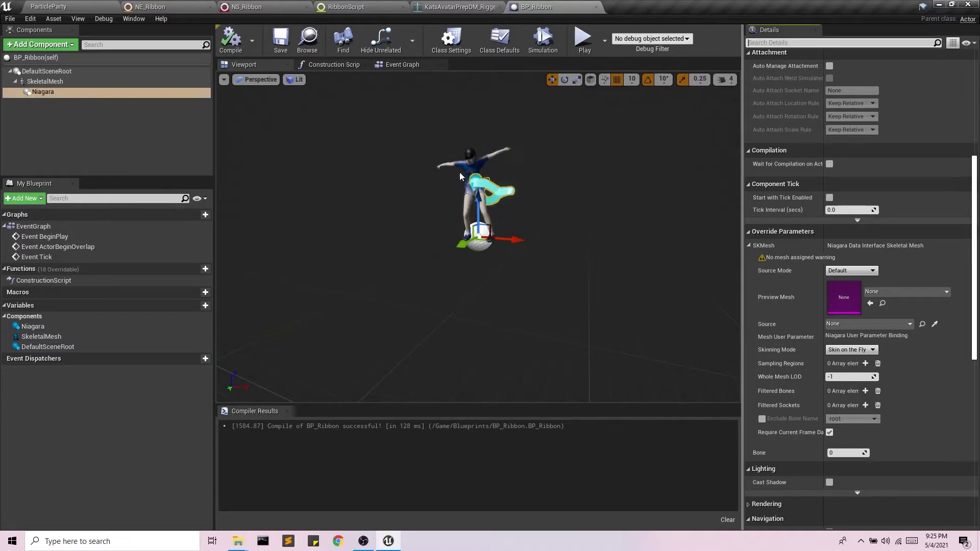
Delete the unused overlap and tick event nodes from BP_Ribbon's event graph.
{"action": "left_click", "coordinate": [402, 64]}
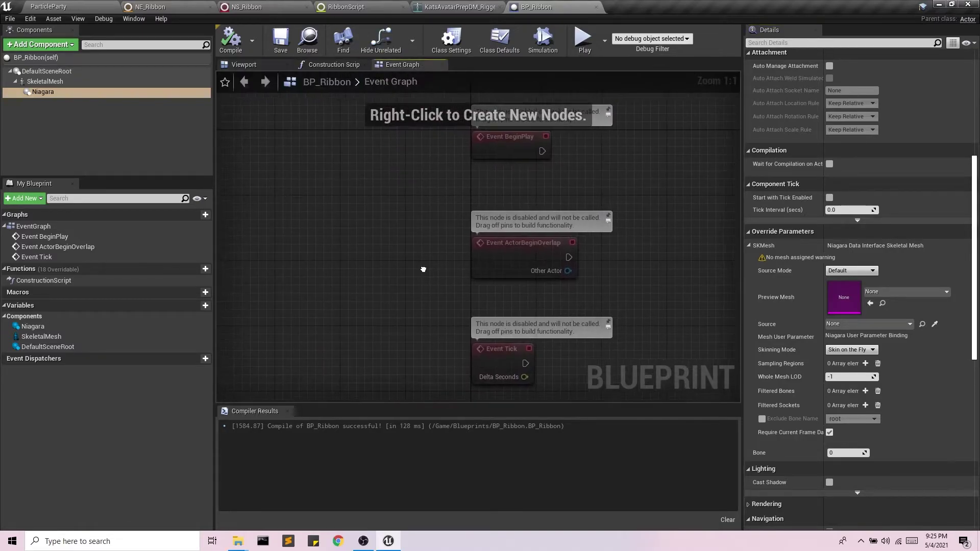
{"action": "scroll", "coordinate": [386, 206], "scroll_direction": "up", "scroll_amount": 2}
{"action": "left_click_drag", "start_coordinate": [386, 205], "coordinate": [479, 400]}
{"action": "key", "text": "Delete"}
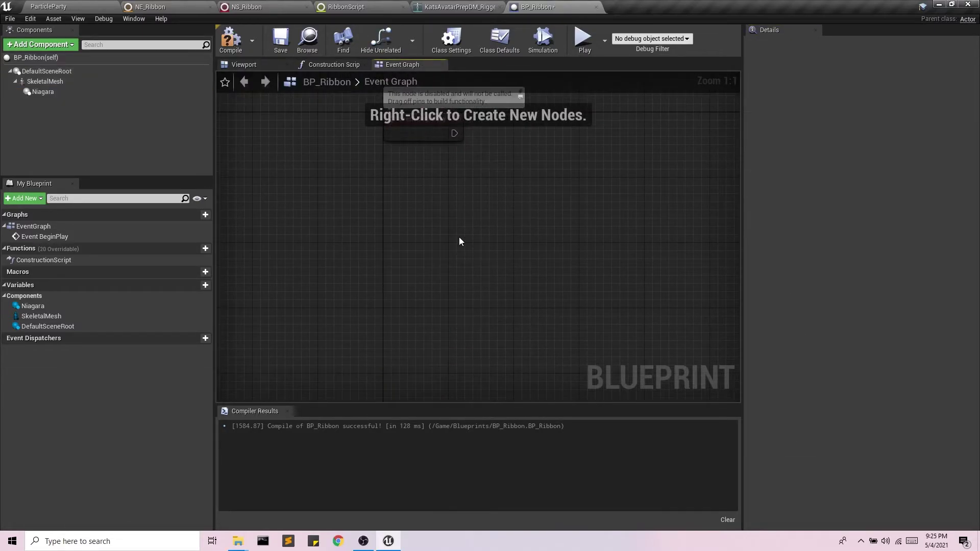
Add a Get Bone Index node fed by a Skeletal Mesh reference.
{"action": "mouse_move", "coordinate": [45, 81]}
{"action": "left_mouse_down", "text": "ctrl"}
{"action": "mouse_move", "coordinate": [337, 279]}
{"action": "mouse_move", "coordinate": [452, 272]}
{"action": "left_mouse_up", "text": "ctrl"}
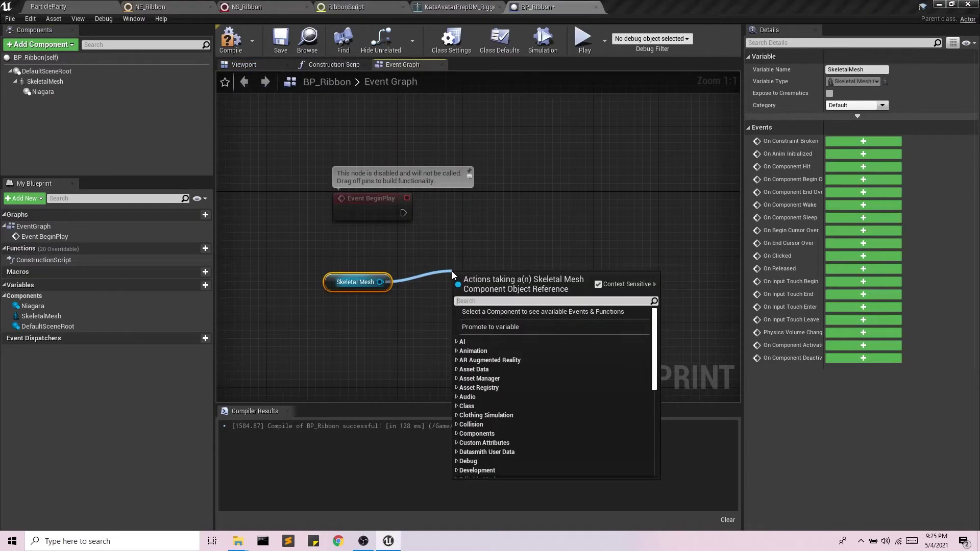
{"action": "type", "text": "get bone ind"}
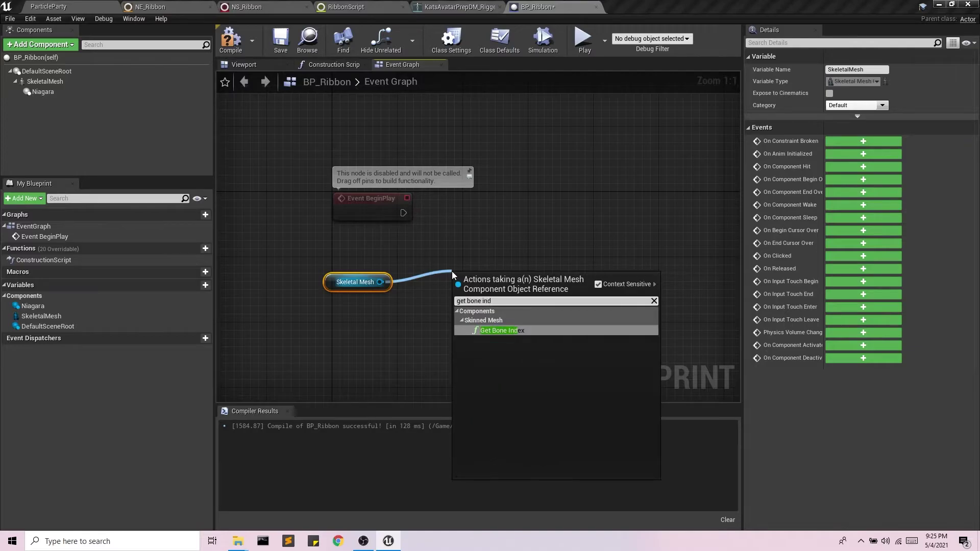
{"action": "left_click", "coordinate": [511, 332]}
{"action": "left_click_drag", "start_coordinate": [515, 277], "coordinate": [515, 239]}
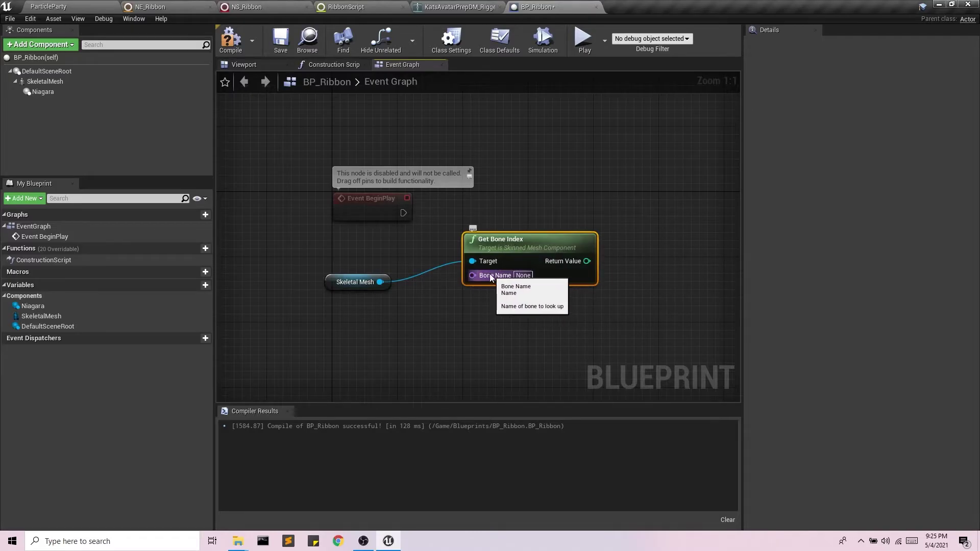
{"action": "left_click", "coordinate": [460, 7]}
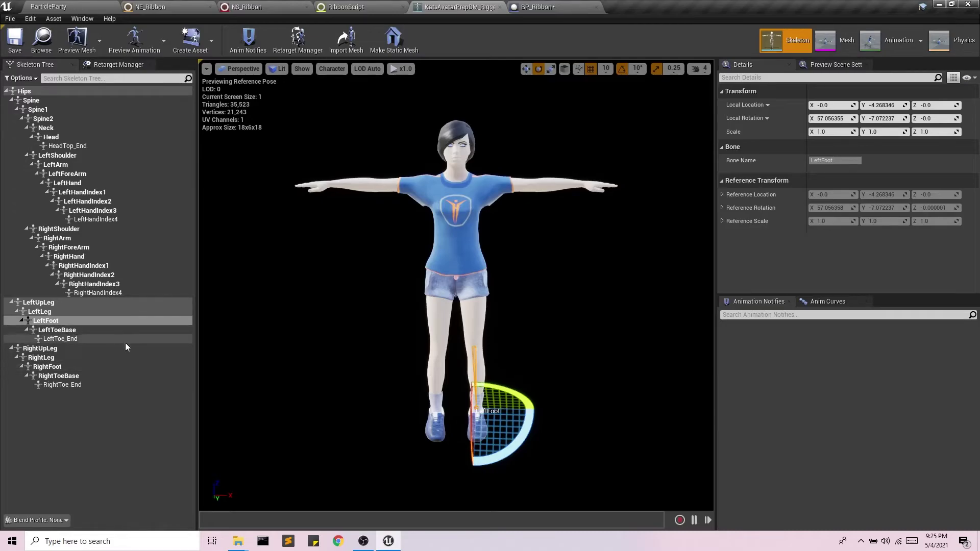
{"action": "left_click", "coordinate": [536, 7]}
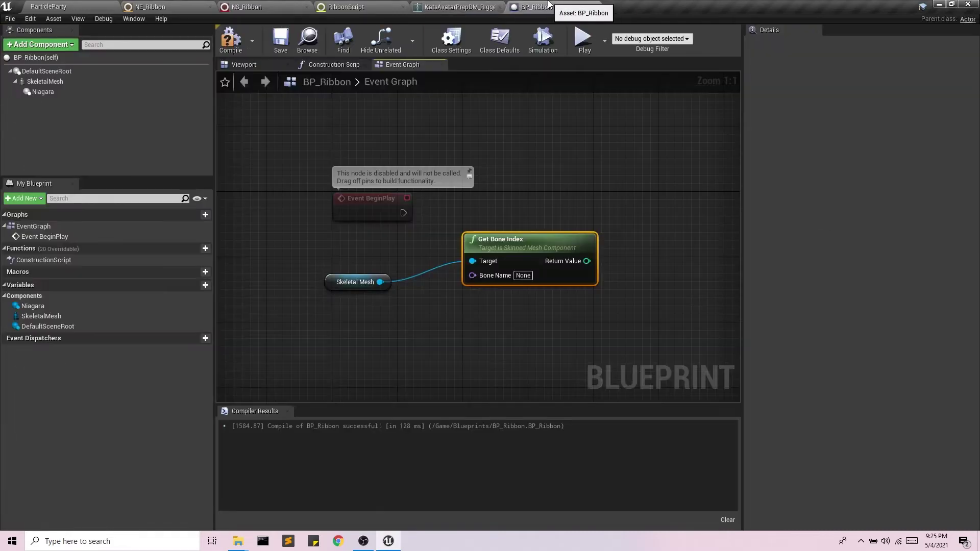
Enter LeftFoot as the Get Bone Index bone name, checking the skeleton's bone list.
{"action": "left_click", "coordinate": [524, 276]}
{"action": "type", "text": "LeftFoot"}
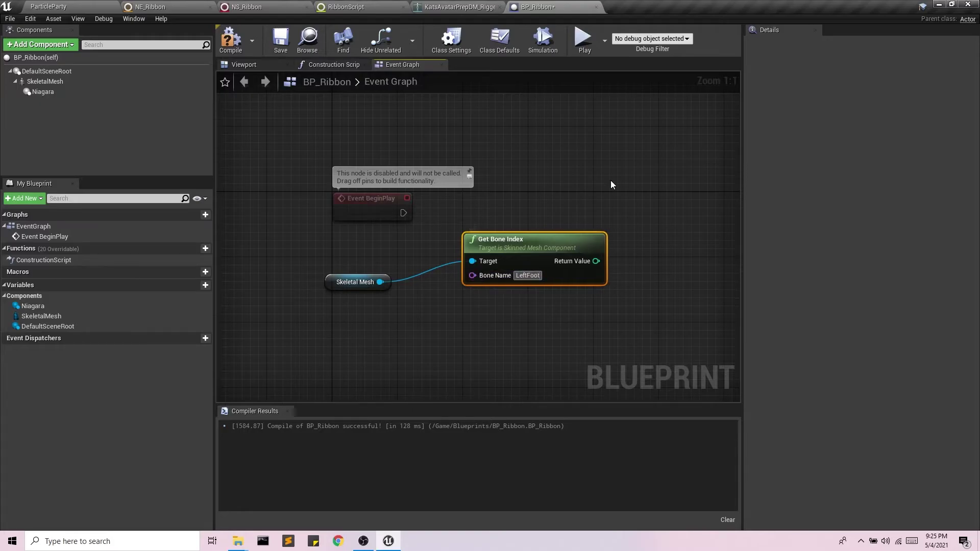
{"action": "left_click", "coordinate": [611, 180]}
{"action": "left_click", "coordinate": [460, 7]}
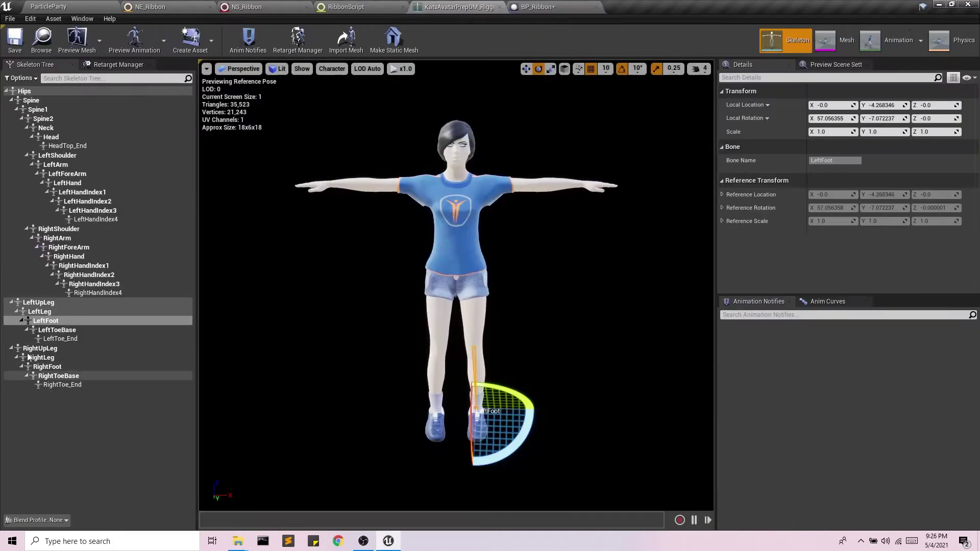
{"action": "left_click", "coordinate": [528, 7]}
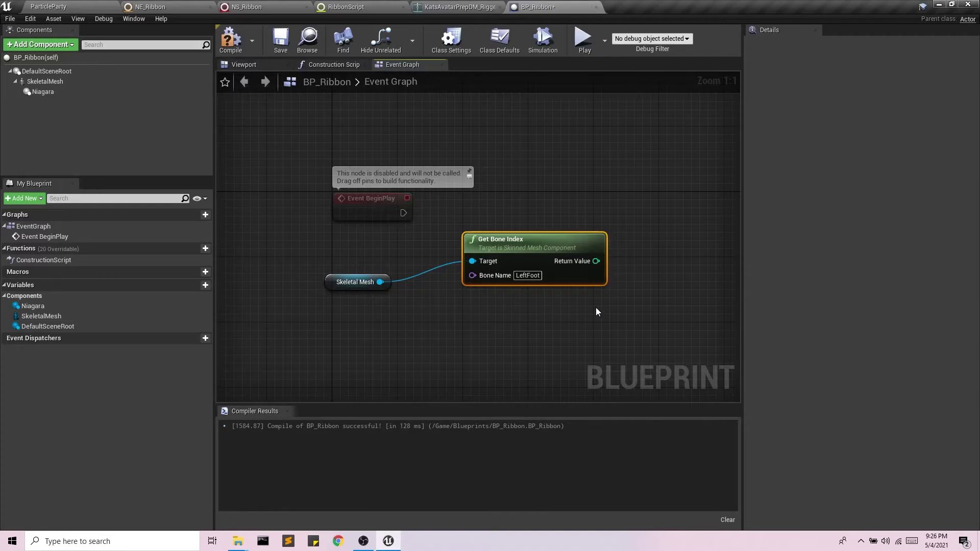
{"action": "right_click_drag", "start_coordinate": [596, 307], "coordinate": [527, 341]}
Place a Niagara reference and add a Set Niagara Variable (Int32) node from it.
{"action": "left_click_drag", "start_coordinate": [429, 257], "coordinate": [382, 273]}
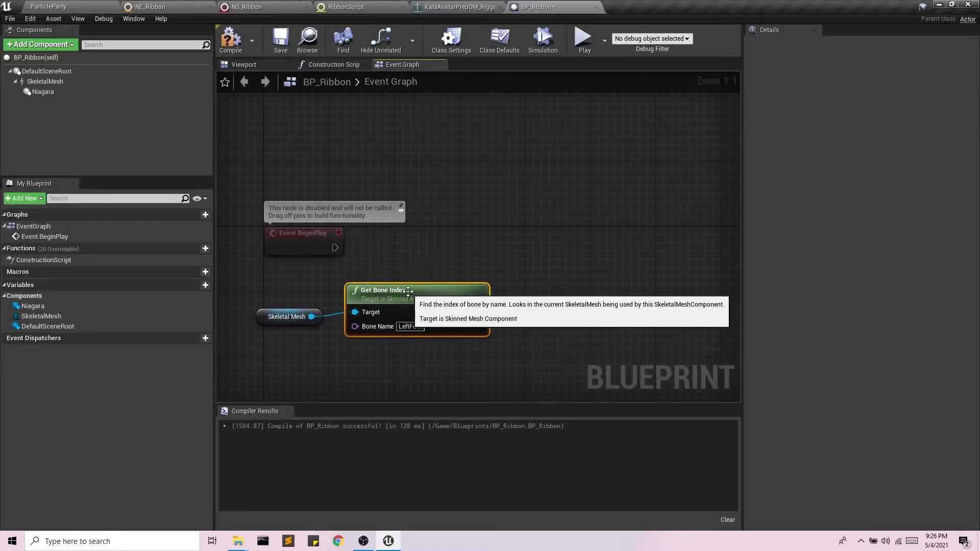
{"action": "left_click", "coordinate": [47, 92]}
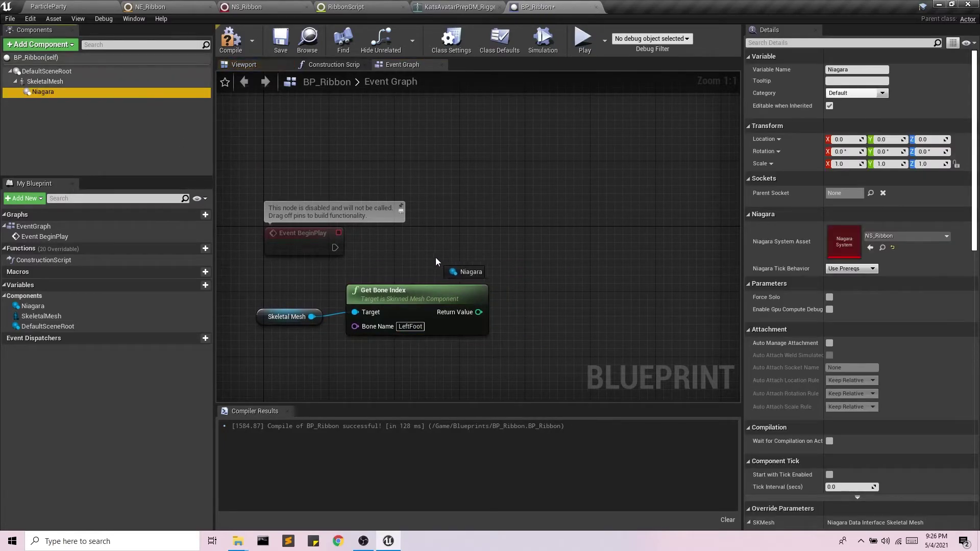
{"action": "left_click_drag", "start_coordinate": [436, 258], "coordinate": [435, 260]}
{"action": "left_click_drag", "start_coordinate": [499, 268], "coordinate": [548, 272]}
{"action": "type", "text": "set"}
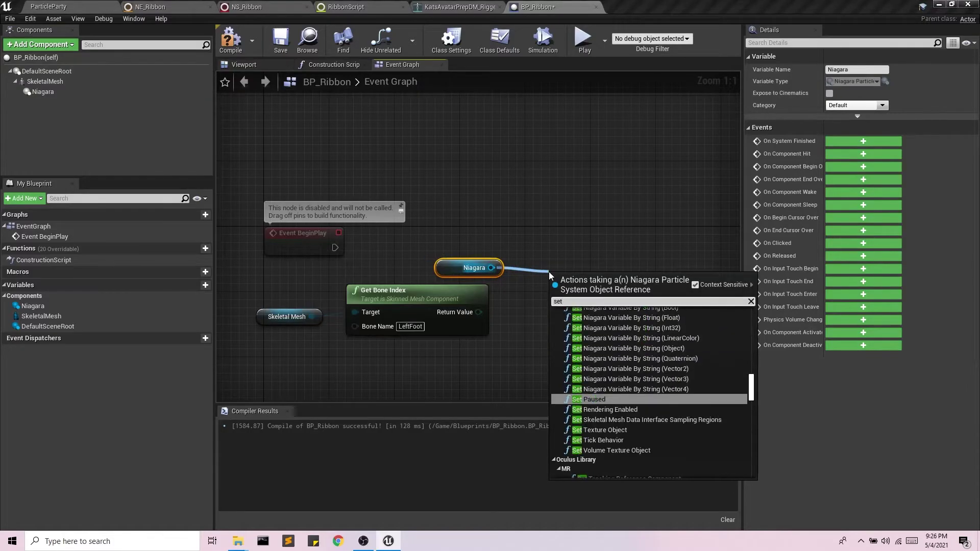
{"action": "type", "text": " niagara var"}
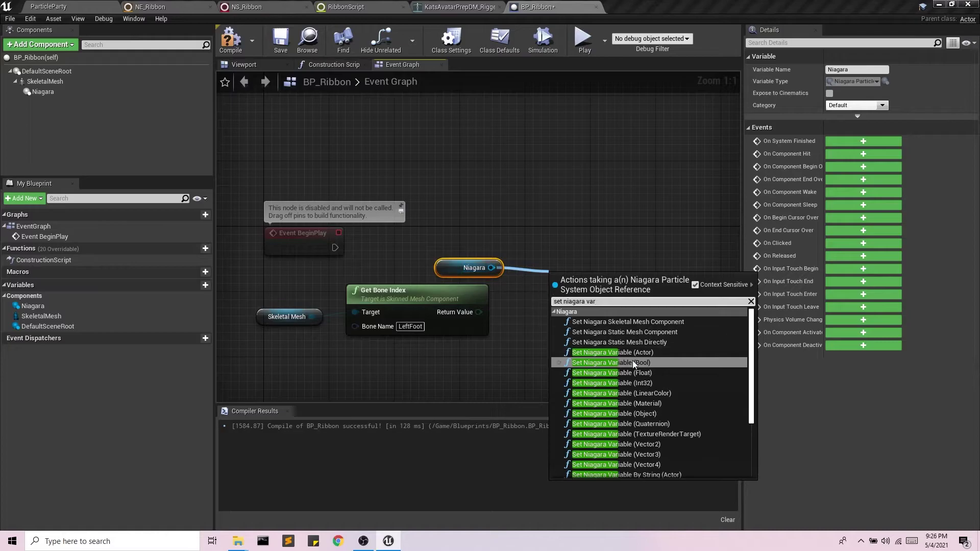
{"action": "left_click", "coordinate": [624, 382]}
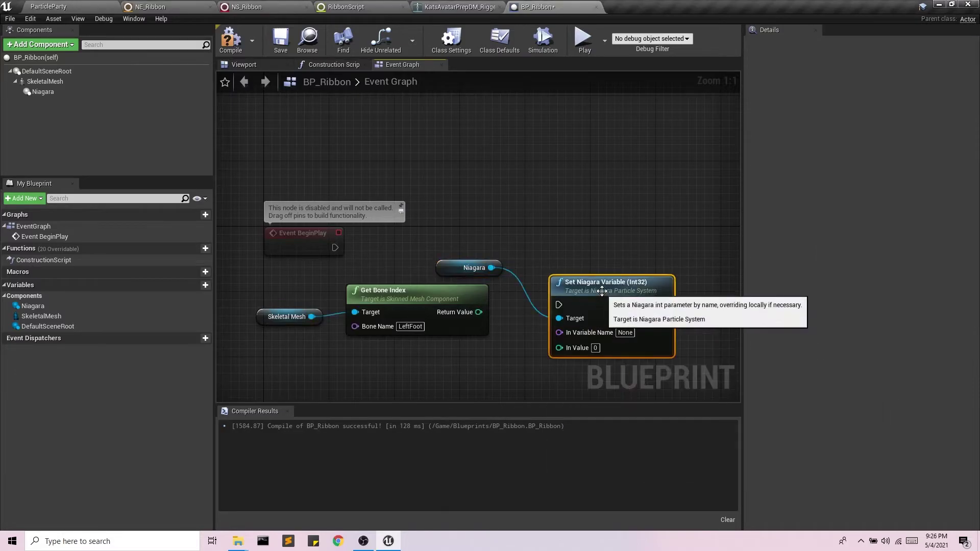
{"action": "left_click_drag", "start_coordinate": [589, 284], "coordinate": [597, 254]}
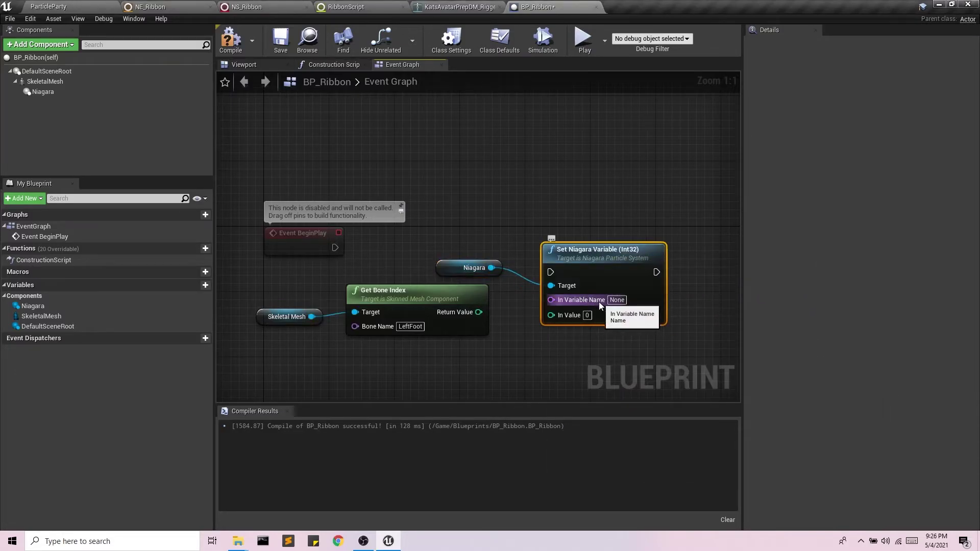
Wire the bone index into the Bone setter and run it on BeginPlay, then compile and save.
{"action": "left_click", "coordinate": [245, 7]}
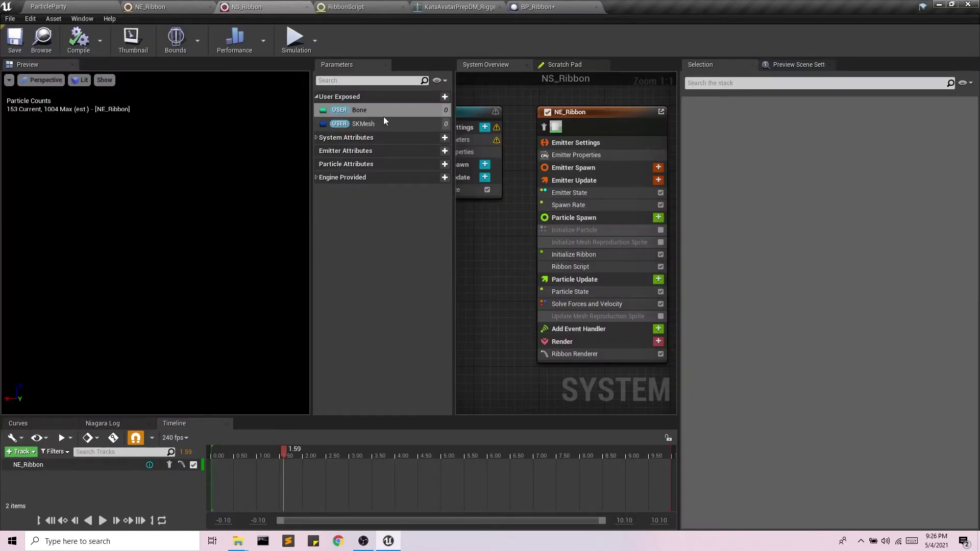
{"action": "left_click", "coordinate": [528, 7]}
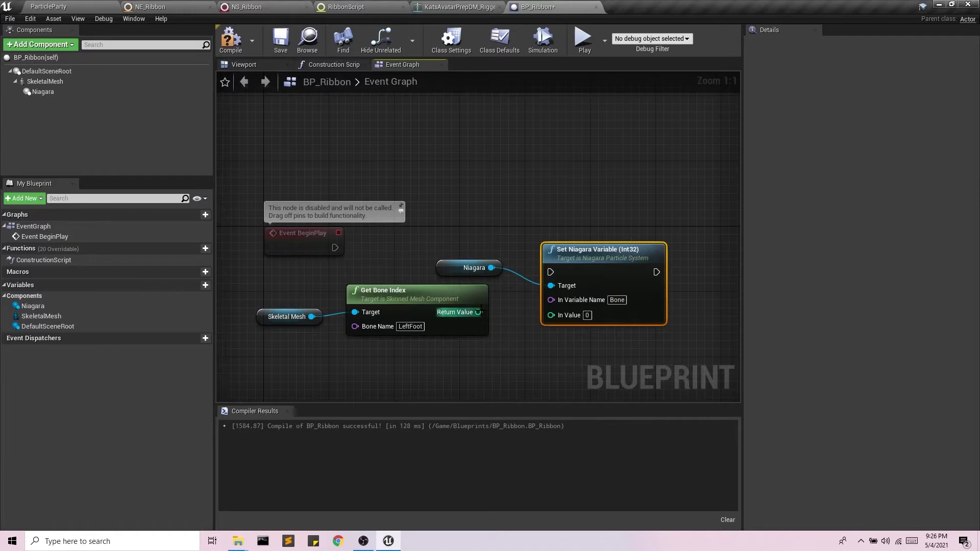
{"action": "left_click_drag", "start_coordinate": [557, 317], "coordinate": [553, 315]}
{"action": "left_click_drag", "start_coordinate": [597, 248], "coordinate": [597, 233]}
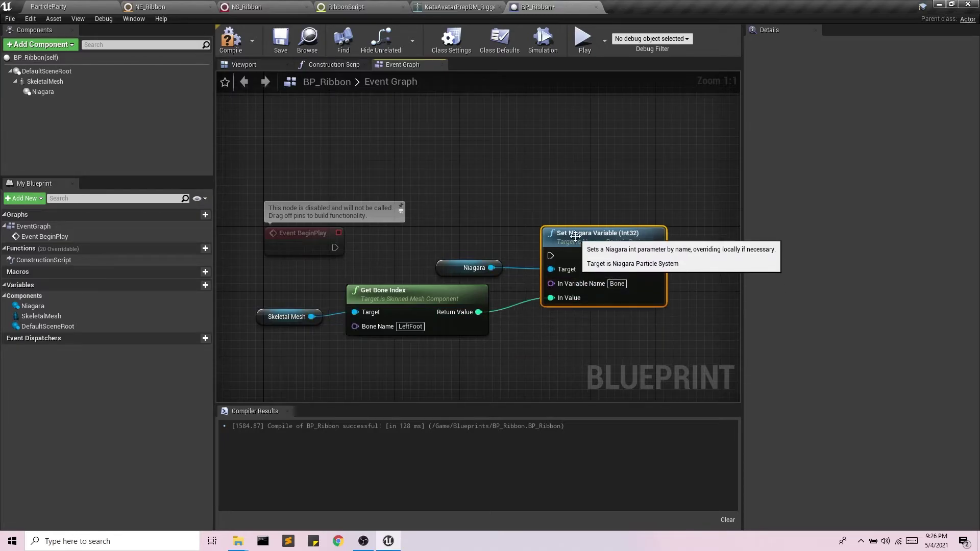
{"action": "left_click_drag", "start_coordinate": [335, 246], "coordinate": [427, 246]}
{"action": "left_click_drag", "start_coordinate": [558, 257], "coordinate": [553, 256]}
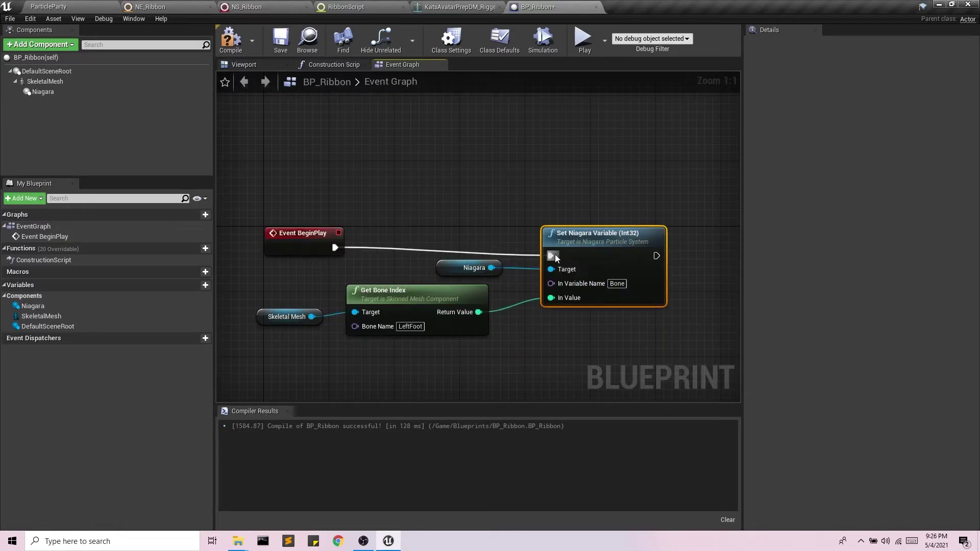
{"action": "left_click", "coordinate": [231, 38]}
{"action": "left_click", "coordinate": [279, 41]}
Open the NewMap level from the Content folder in the level editor.
{"action": "left_click", "coordinate": [49, 6]}
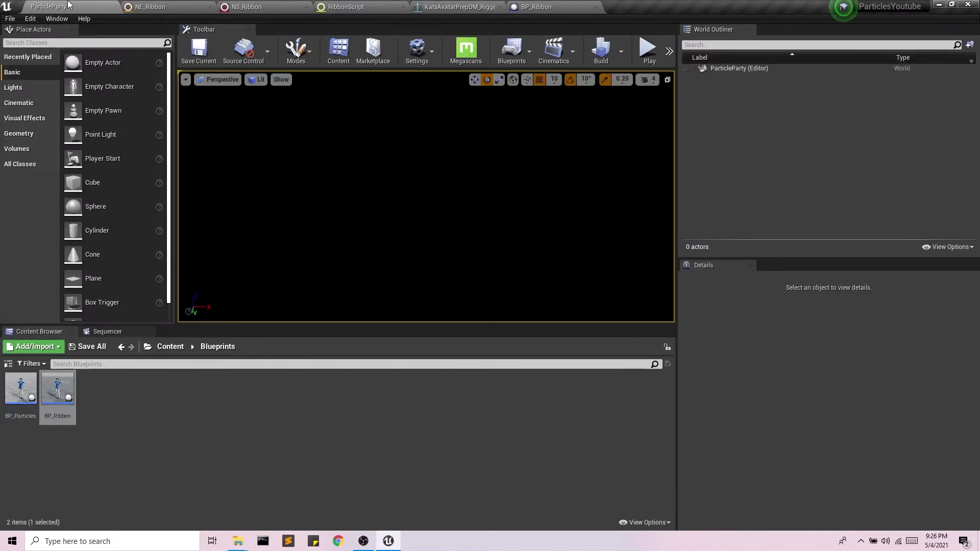
{"action": "left_click", "coordinate": [170, 346]}
{"action": "double_click", "coordinate": [204, 391]}
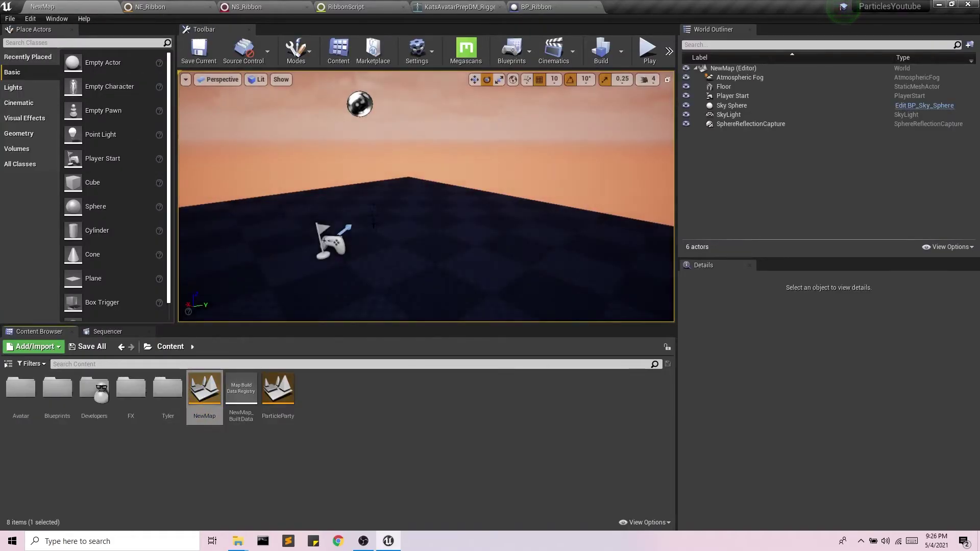
{"action": "mouse_move", "coordinate": [367, 229]}
{"action": "right_mouse_down"}
{"action": "mouse_move", "coordinate": [459, 230]}
{"action": "mouse_move", "coordinate": [377, 248]}
{"action": "right_mouse_up"}
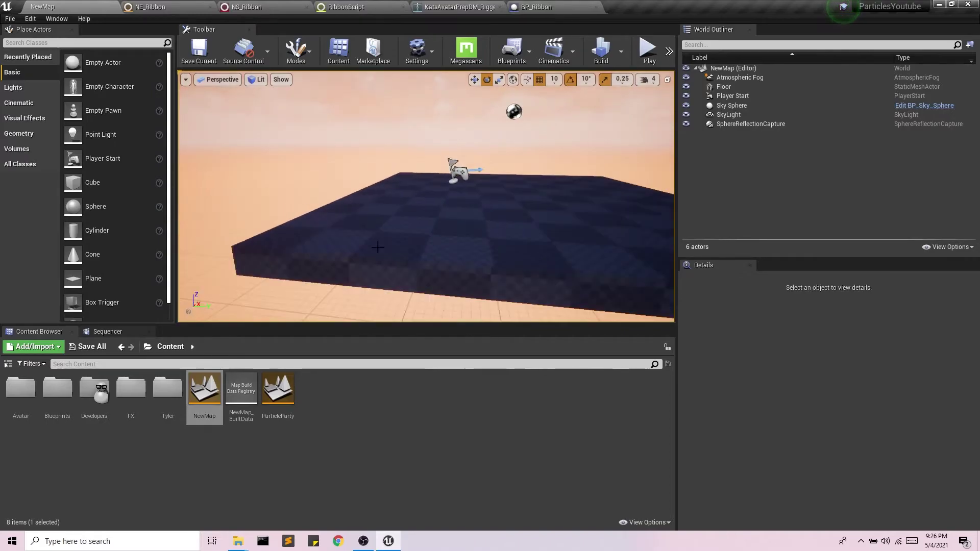
Drag BP_Ribbon from the Blueprints folder onto the level floor.
{"action": "double_click", "coordinate": [130, 391]}
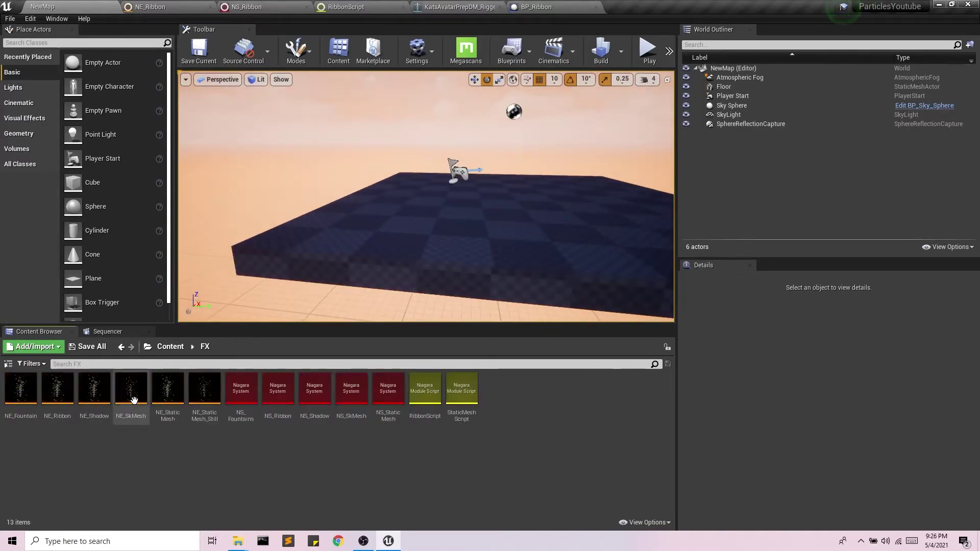
{"action": "left_click", "coordinate": [170, 346]}
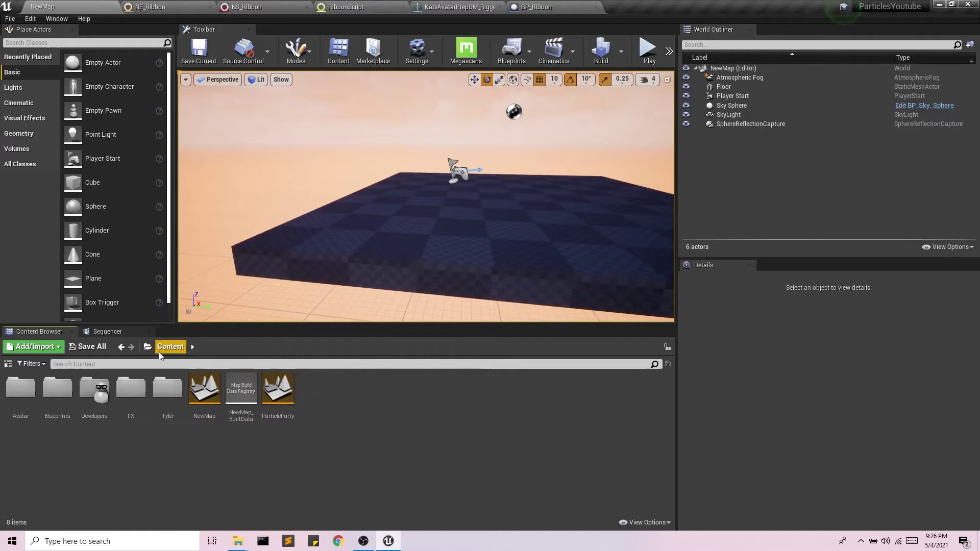
{"action": "double_click", "coordinate": [21, 391]}
{"action": "left_click_drag", "start_coordinate": [60, 392], "coordinate": [463, 222]}
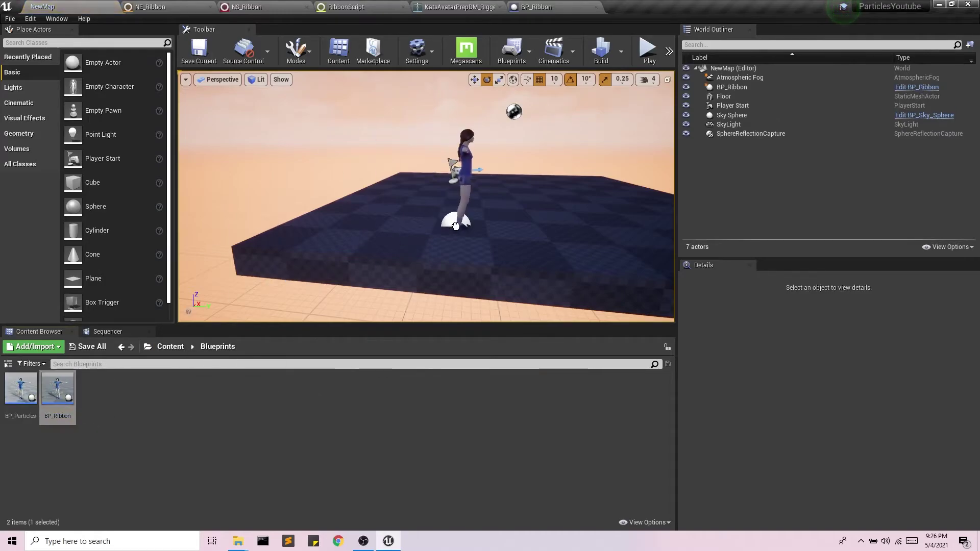
Play the level and run the character around with D and W to test the trail.
{"action": "left_click", "coordinate": [649, 50]}
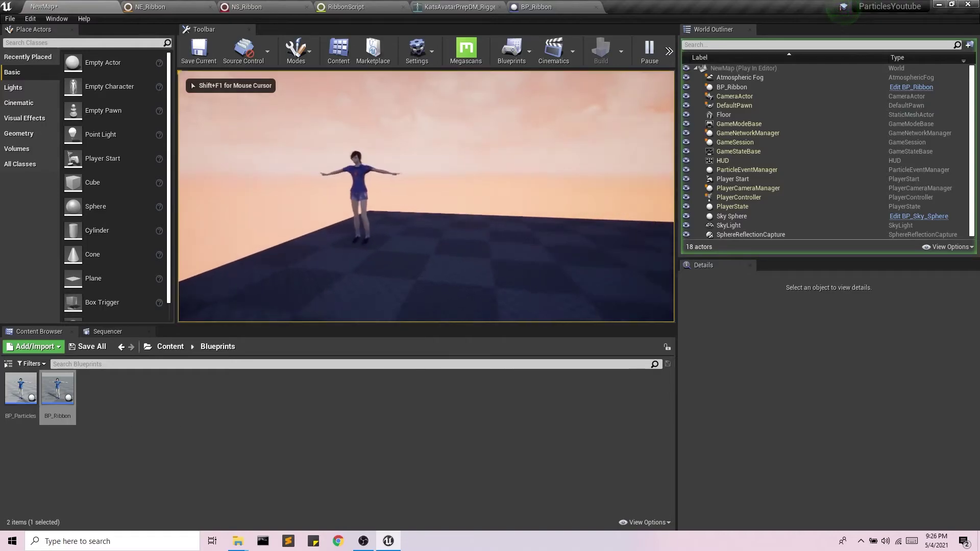
{"action": "key", "text": "d"}
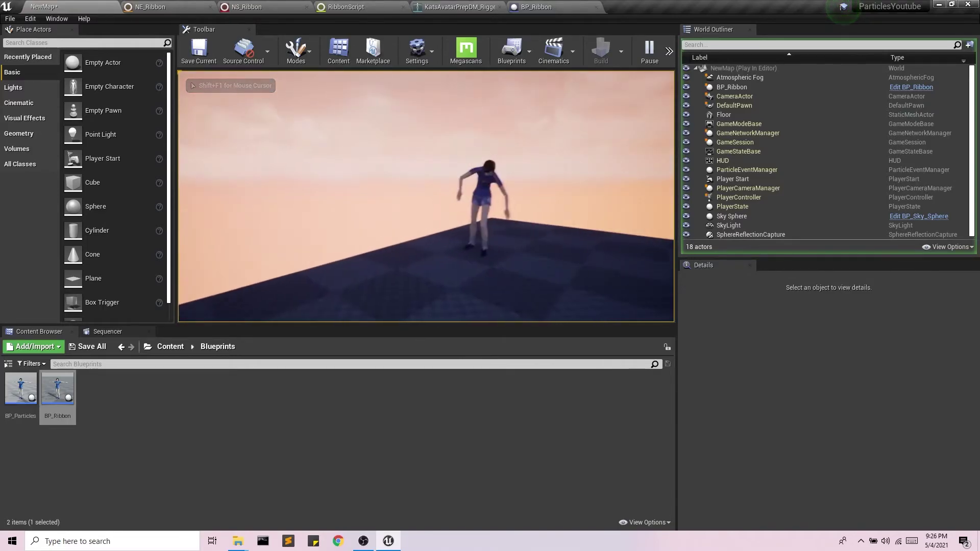
{"action": "key", "text": "w"}
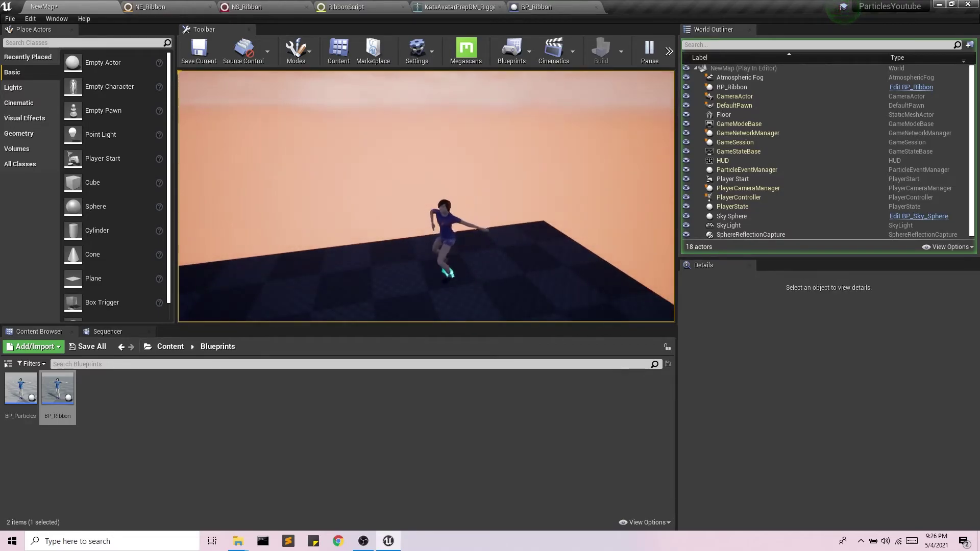
{"action": "key", "text": "w"}
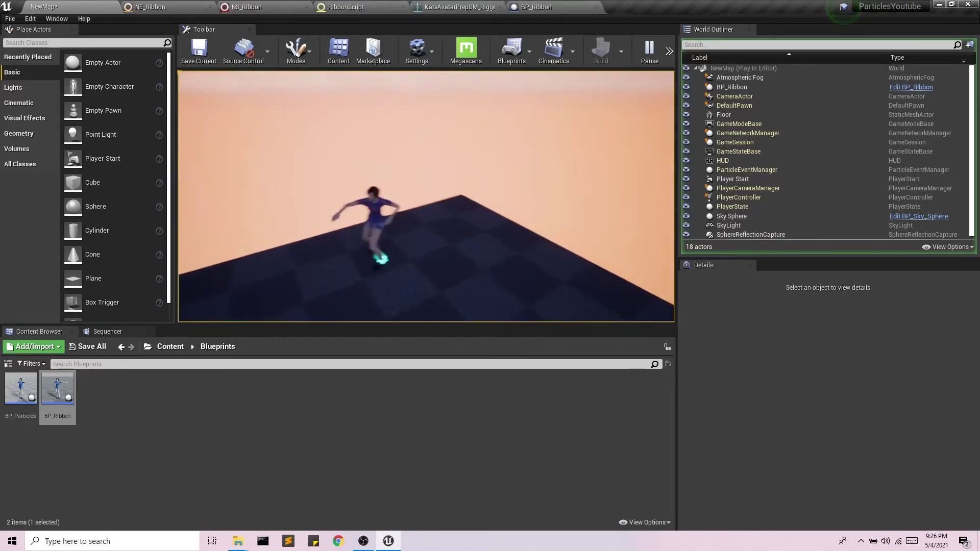
{"action": "key", "text": "w"}
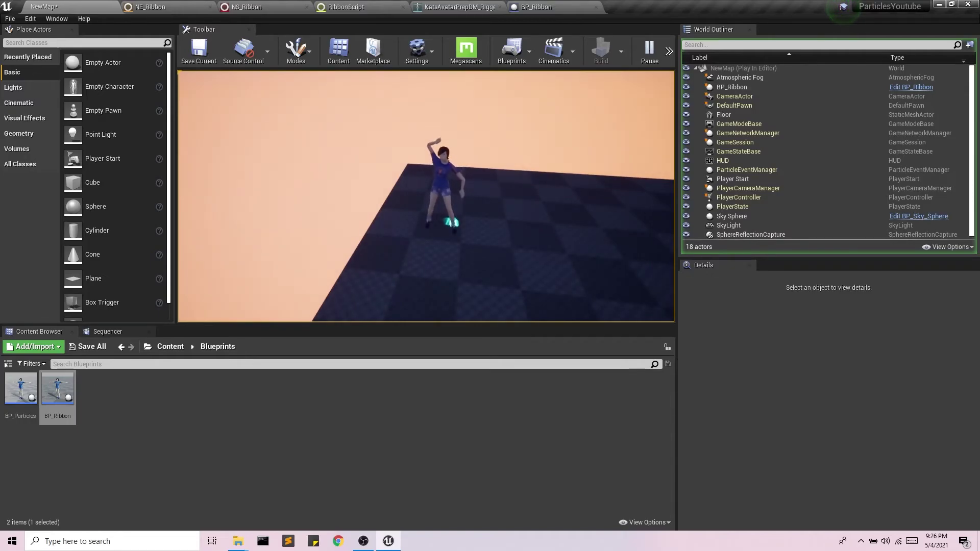
{"action": "key", "text": "Escape"}
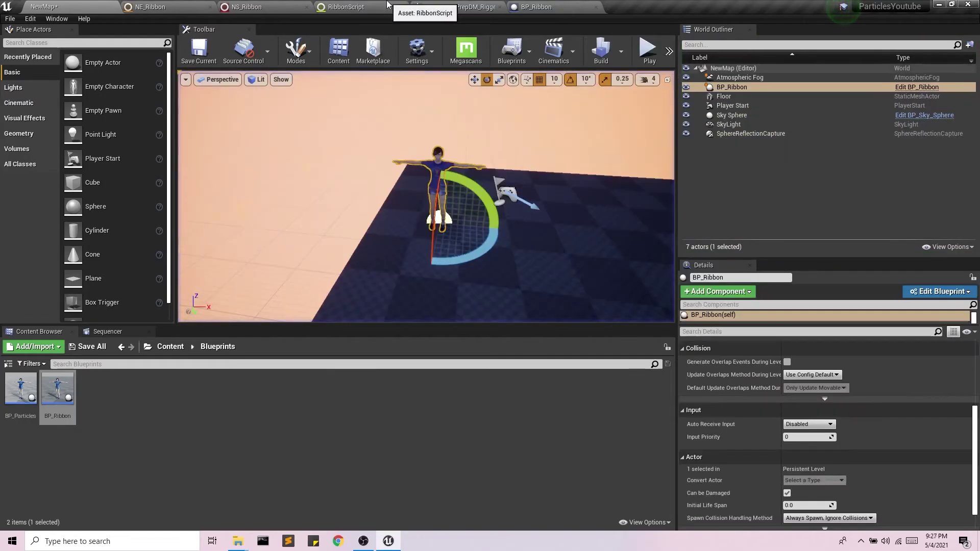
Change the Get Bone Index bone name from LeftFoot to LeftHand.
{"action": "left_click", "coordinate": [535, 7]}
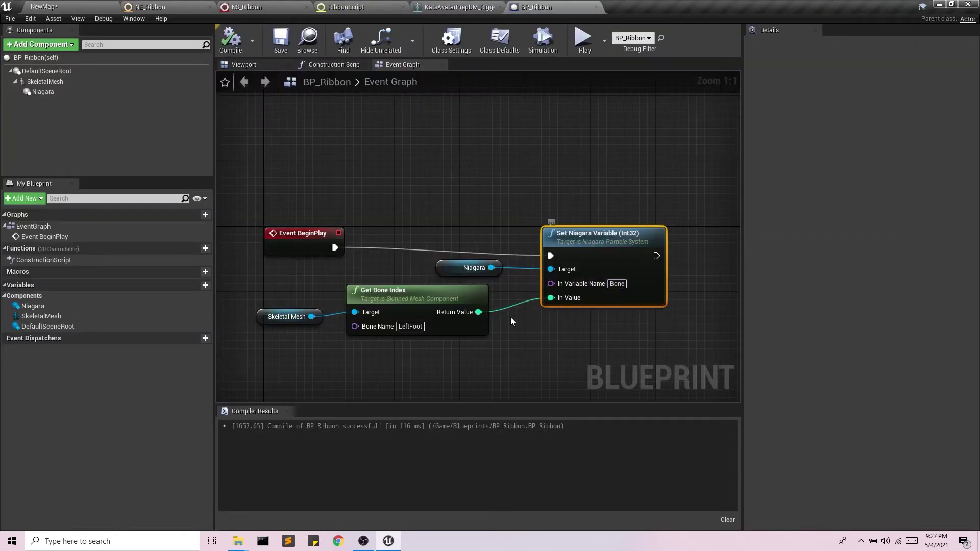
{"action": "left_click", "coordinate": [409, 326]}
{"action": "type", "text": "LeftHand"}
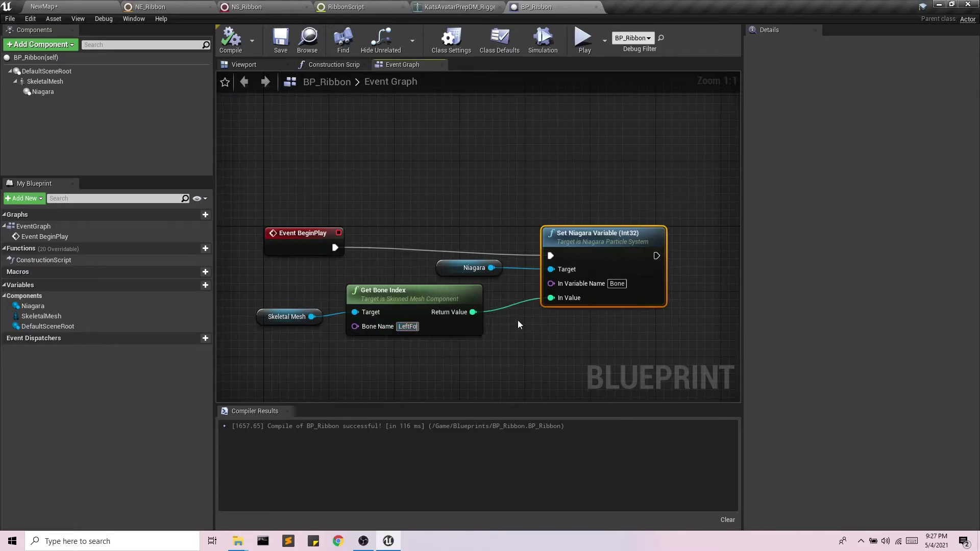
{"action": "key", "text": "Return"}
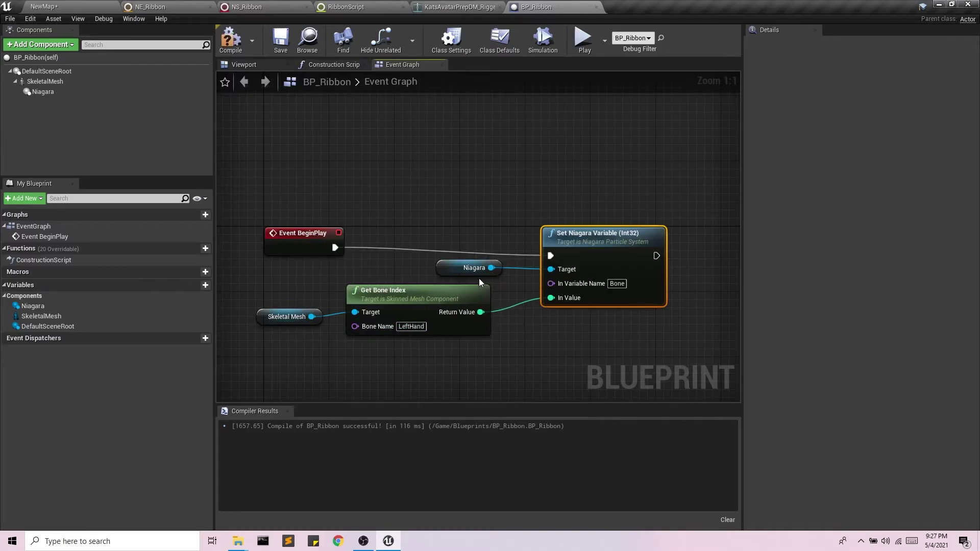
{"action": "left_click", "coordinate": [44, 6]}
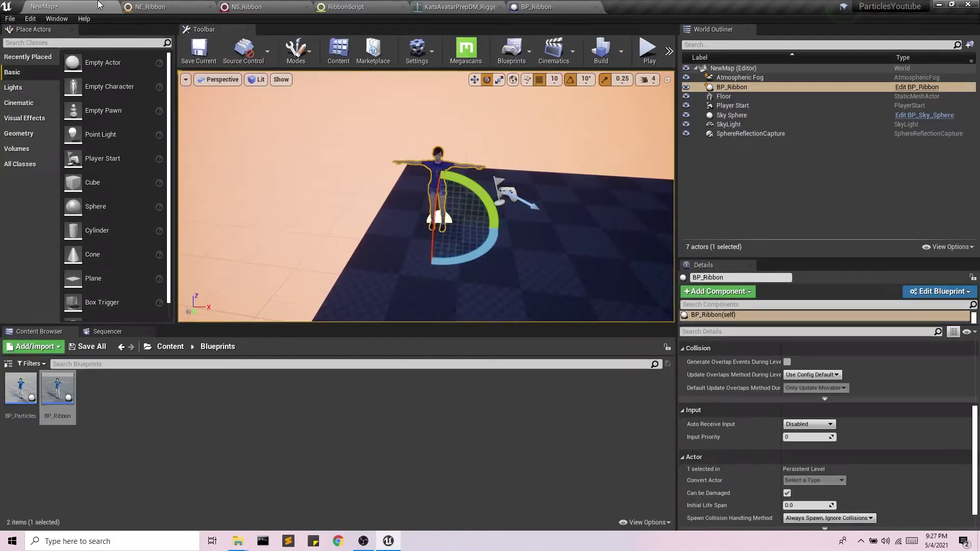
{"action": "key", "text": "alt+p"}
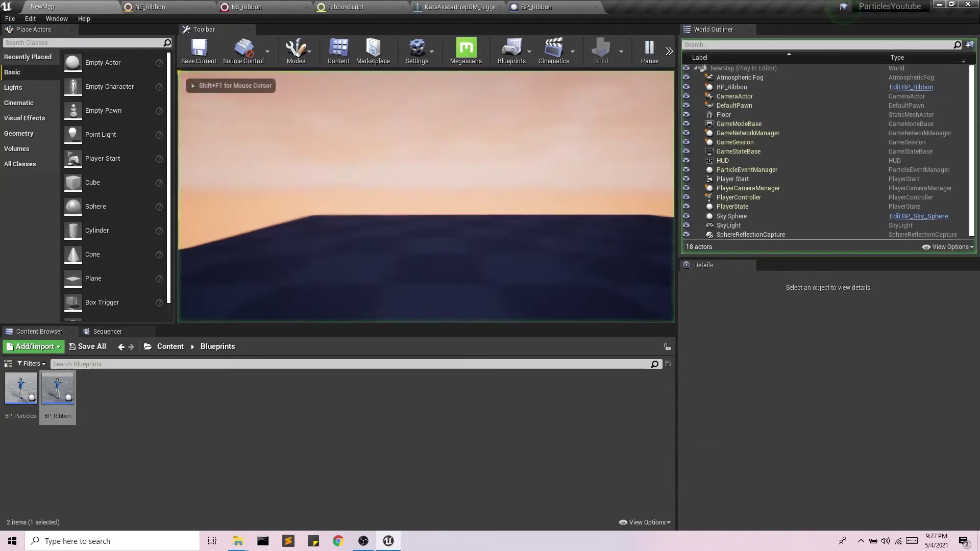
{"action": "key", "text": "w"}
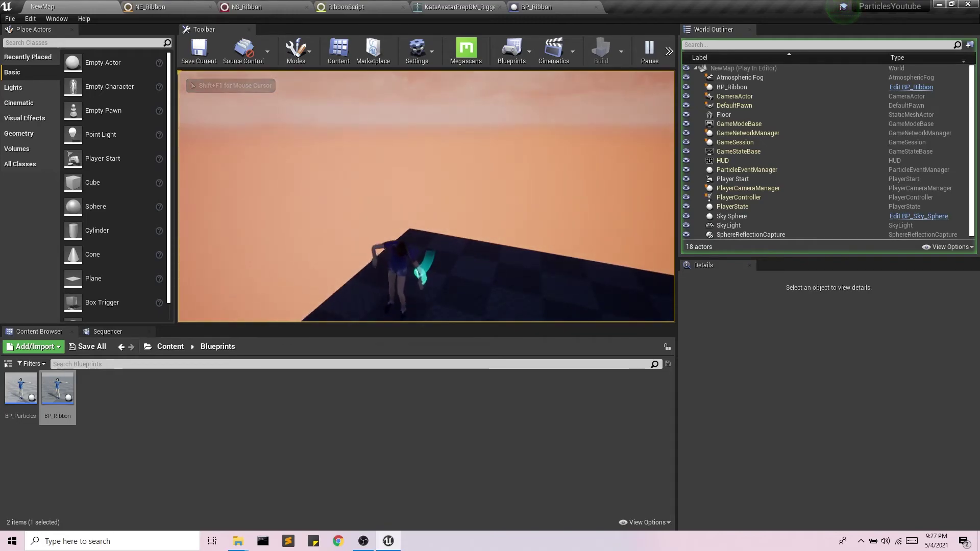
{"action": "key", "text": "space"}
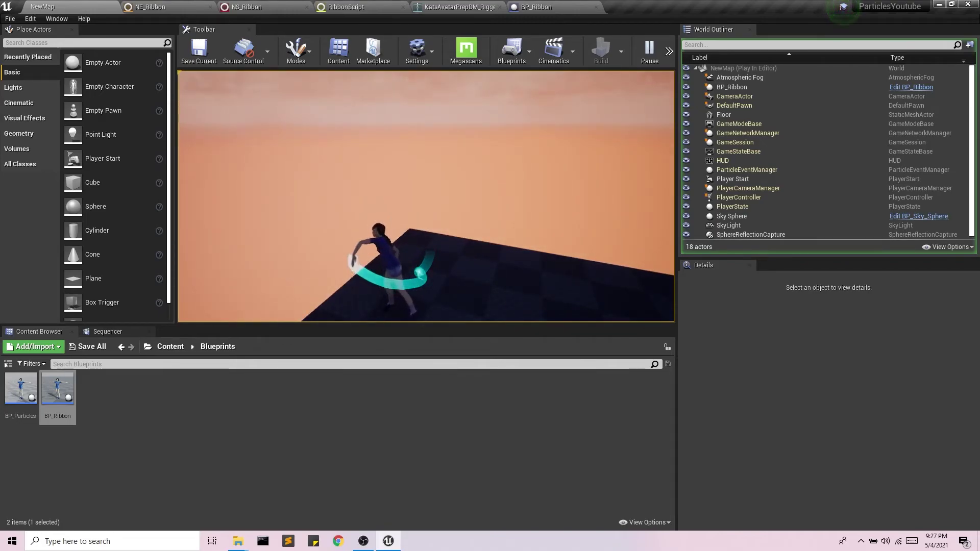
{"action": "key", "text": "w"}
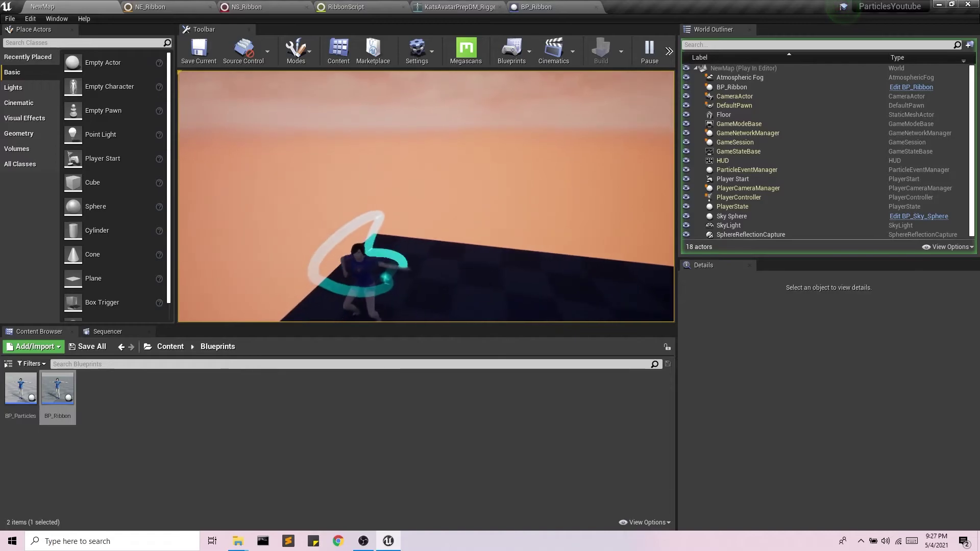
{"action": "key", "text": "w"}
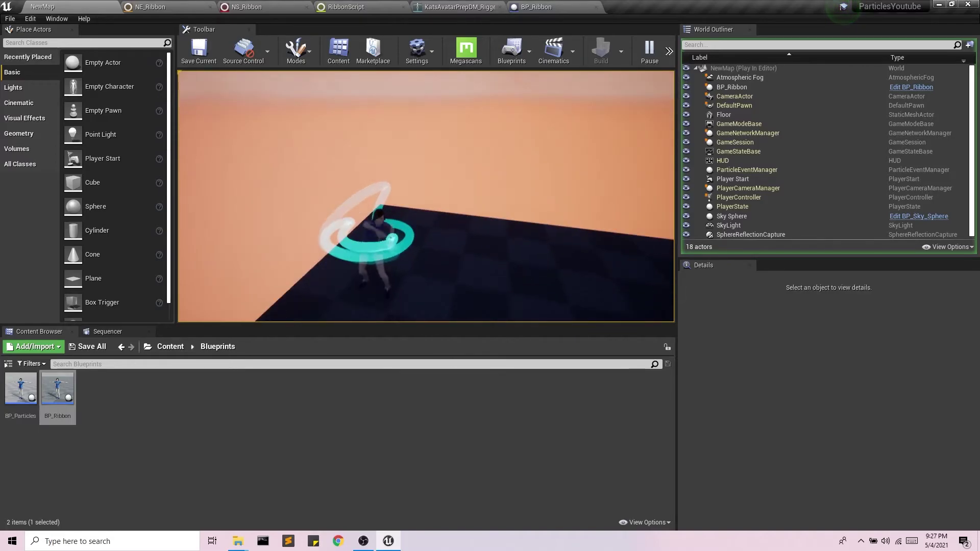
{"action": "key", "text": "Escape"}
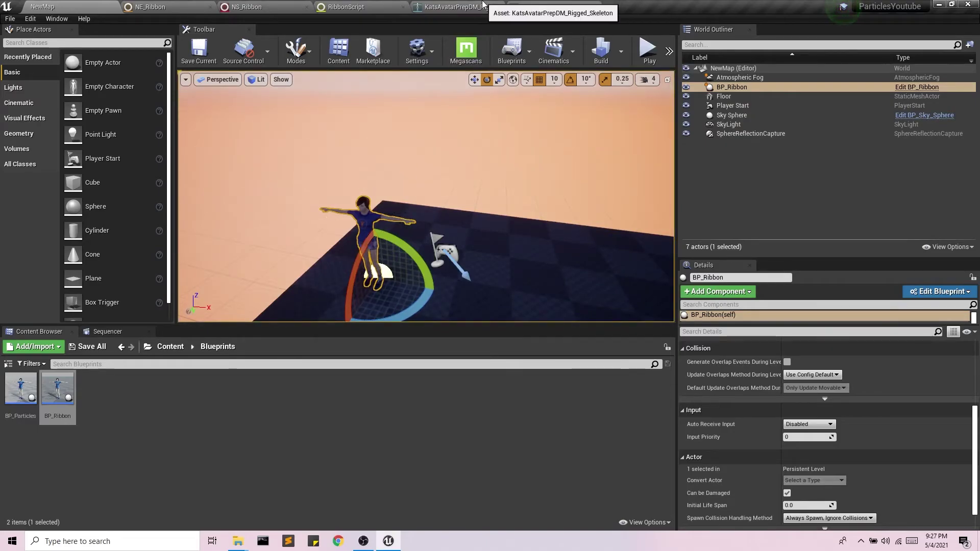
Add a new variable named Bones to BP_Ribbon.
{"action": "left_click", "coordinate": [547, 7]}
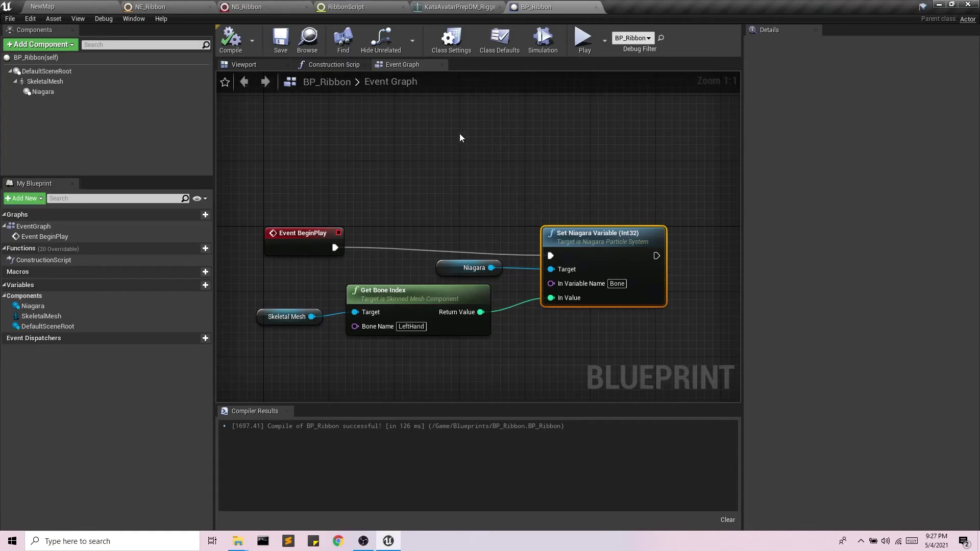
{"action": "right_click_drag", "start_coordinate": [459, 215], "coordinate": [447, 187]}
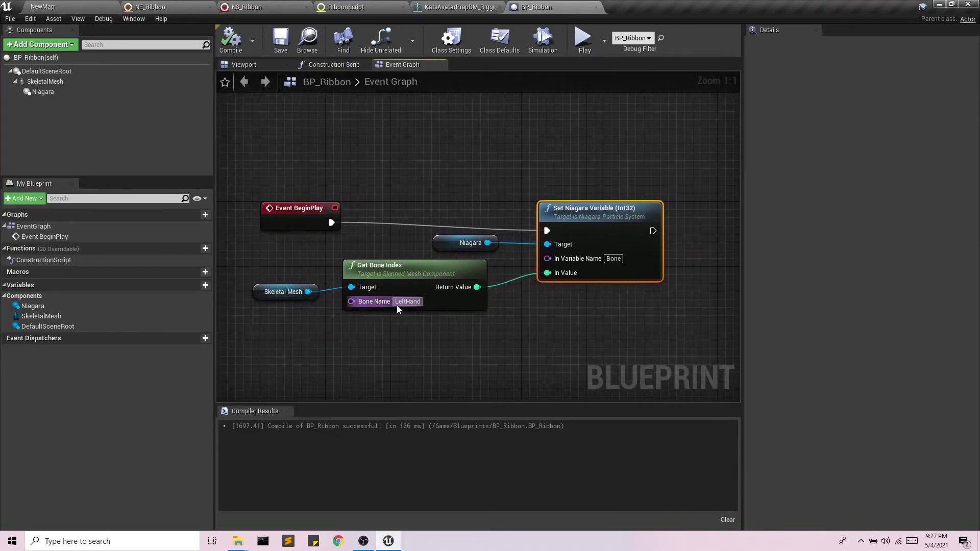
{"action": "left_click", "coordinate": [193, 287]}
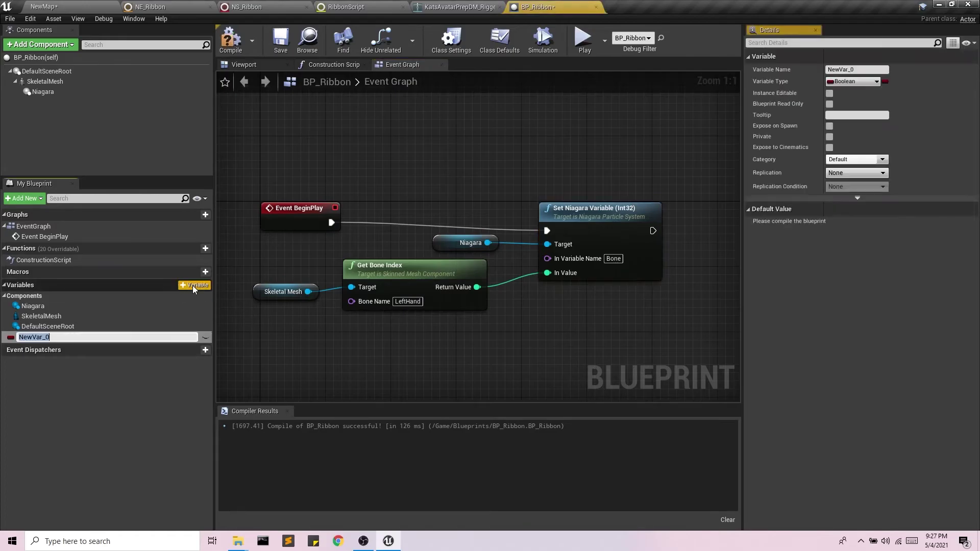
{"action": "type", "text": "Bones"}
{"action": "key", "text": "Return"}
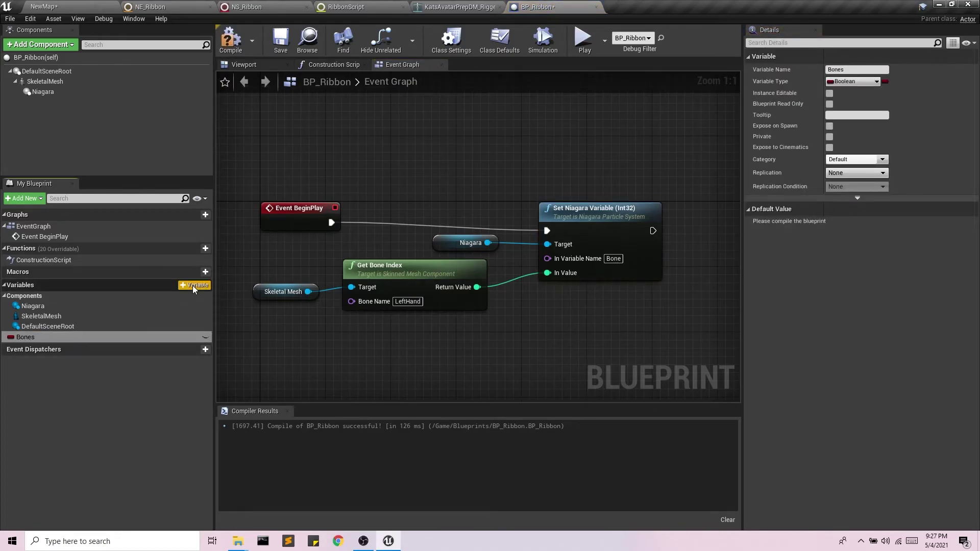
Make Bones a Name array, compile, and add Head as its first element.
{"action": "left_click", "coordinate": [874, 81]}
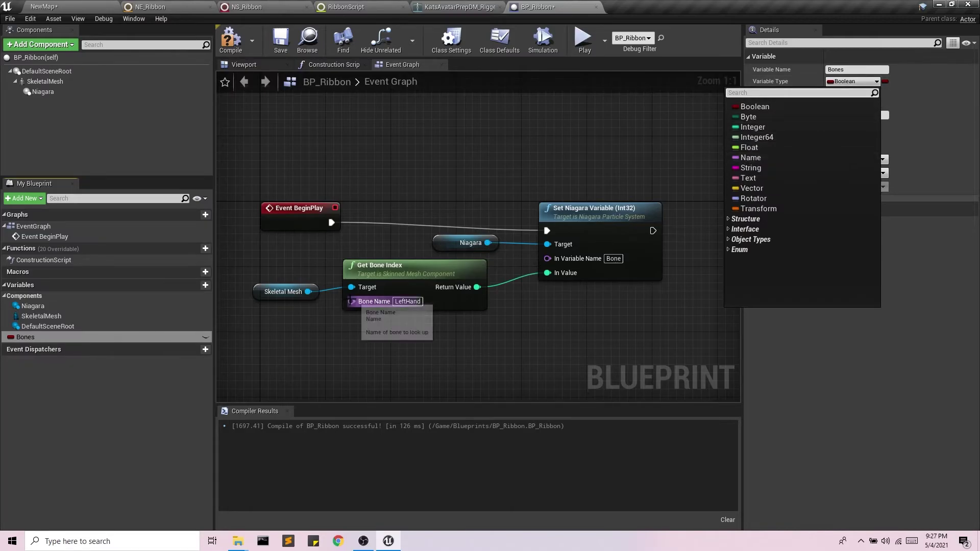
{"action": "left_click", "coordinate": [767, 157]}
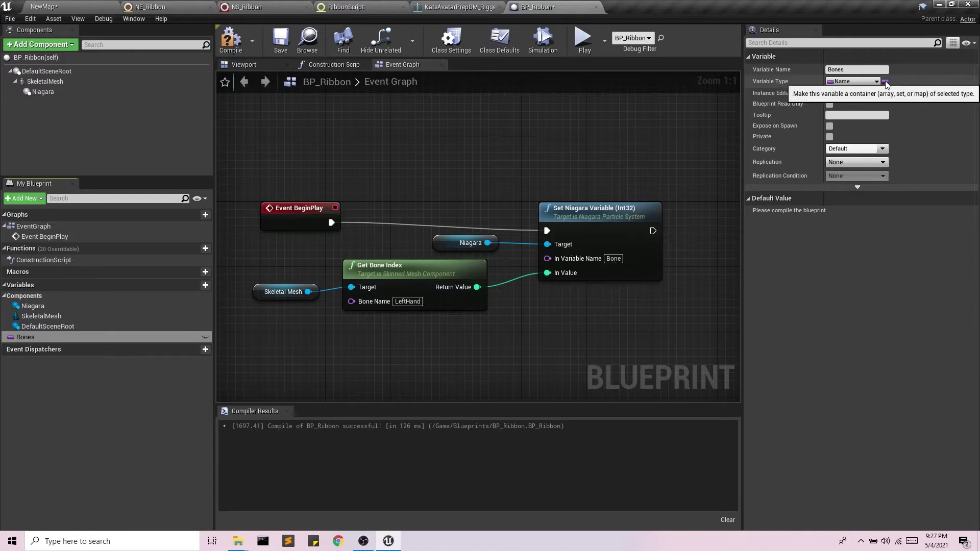
{"action": "left_click", "coordinate": [885, 83]}
{"action": "left_click", "coordinate": [885, 103]}
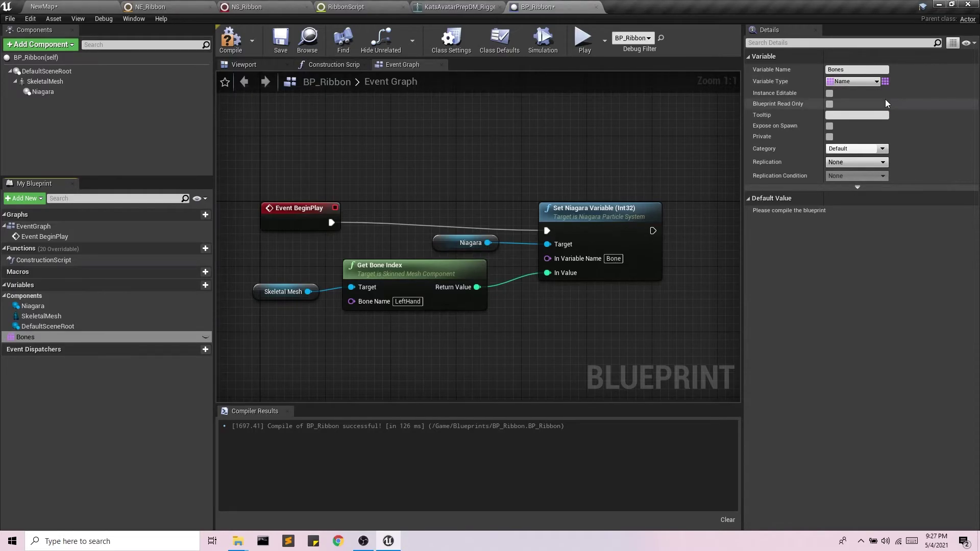
{"action": "left_click", "coordinate": [227, 41]}
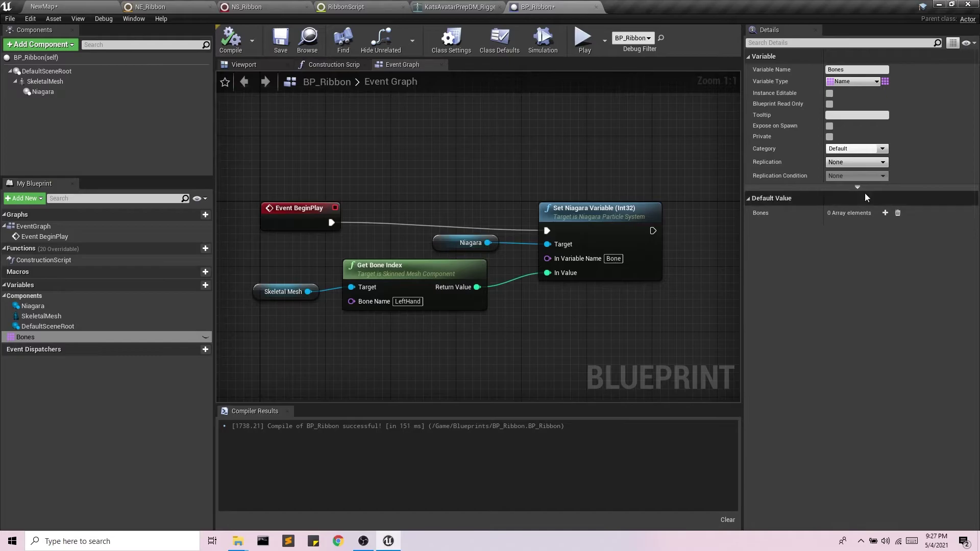
{"action": "left_click", "coordinate": [885, 214]}
{"action": "type", "text": "Head"}
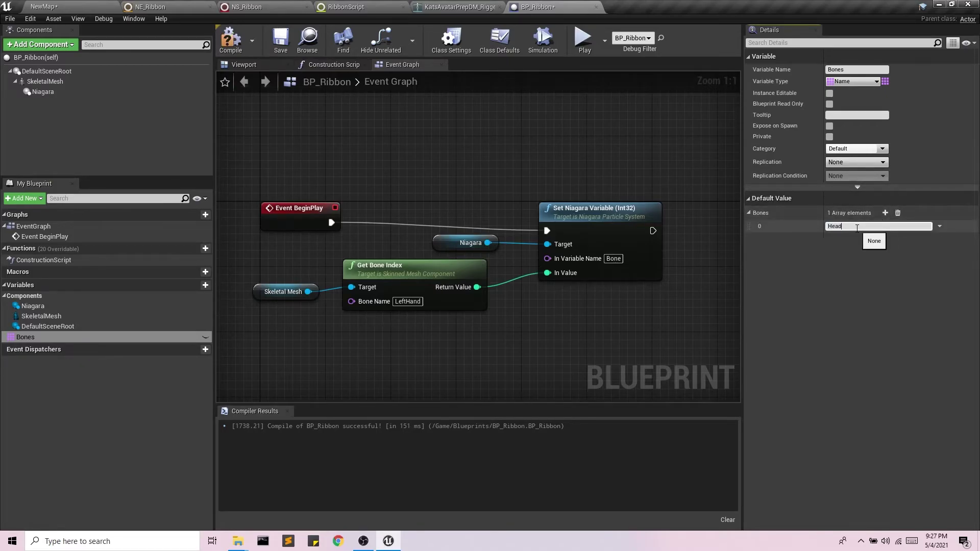
{"action": "key", "text": "Return"}
In the skeleton, inspect the Spine1, Head, LeftFoot and RightFoot bones.
{"action": "left_click", "coordinate": [459, 7]}
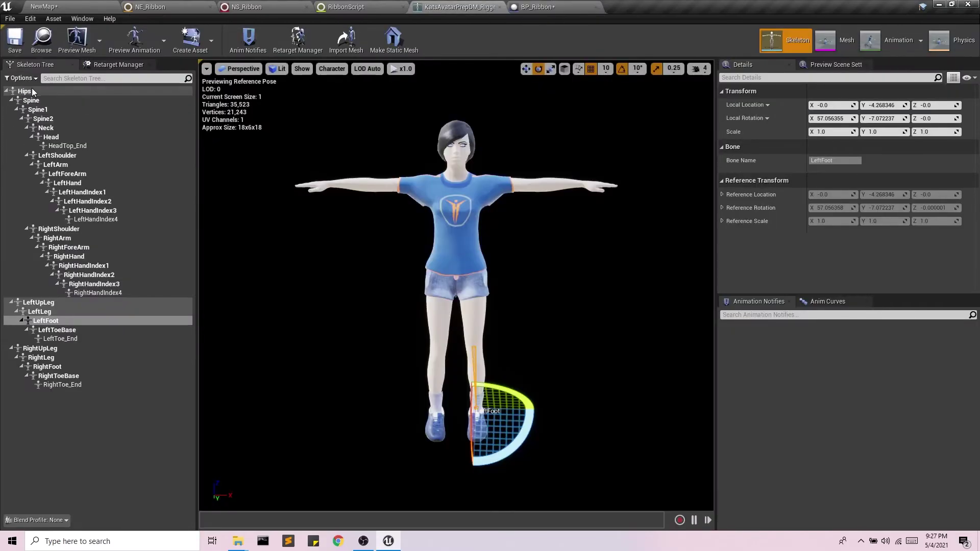
{"action": "left_click", "coordinate": [37, 110]}
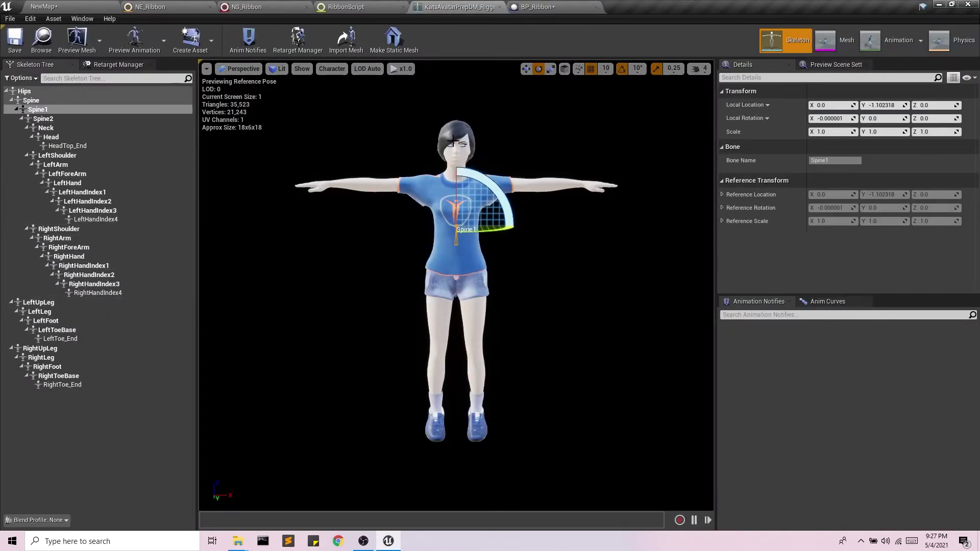
{"action": "left_click", "coordinate": [66, 137]}
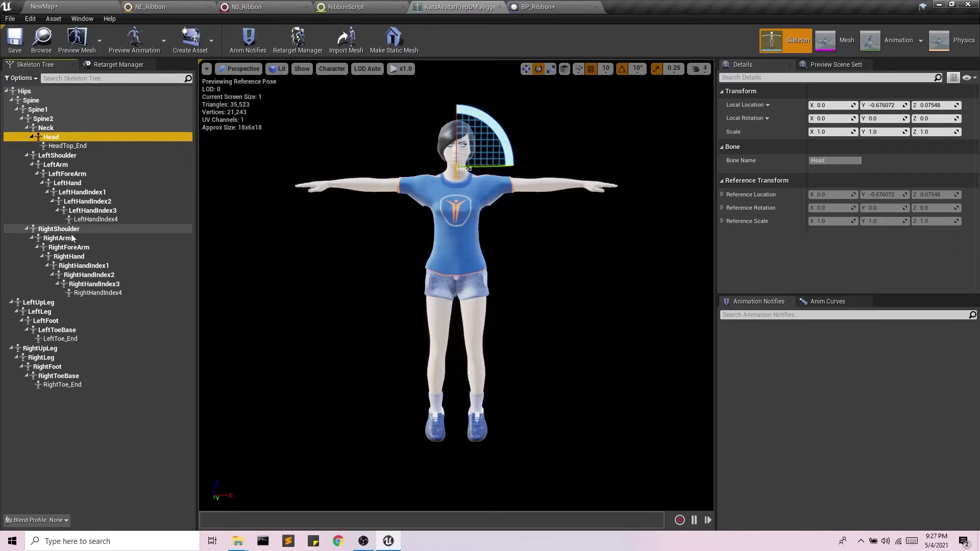
{"action": "left_click", "coordinate": [66, 322]}
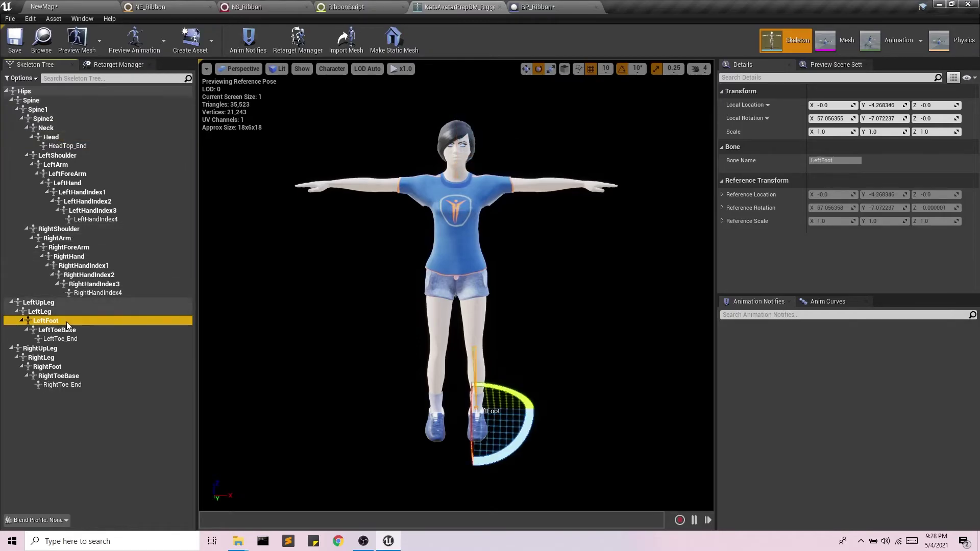
{"action": "left_click", "coordinate": [47, 366]}
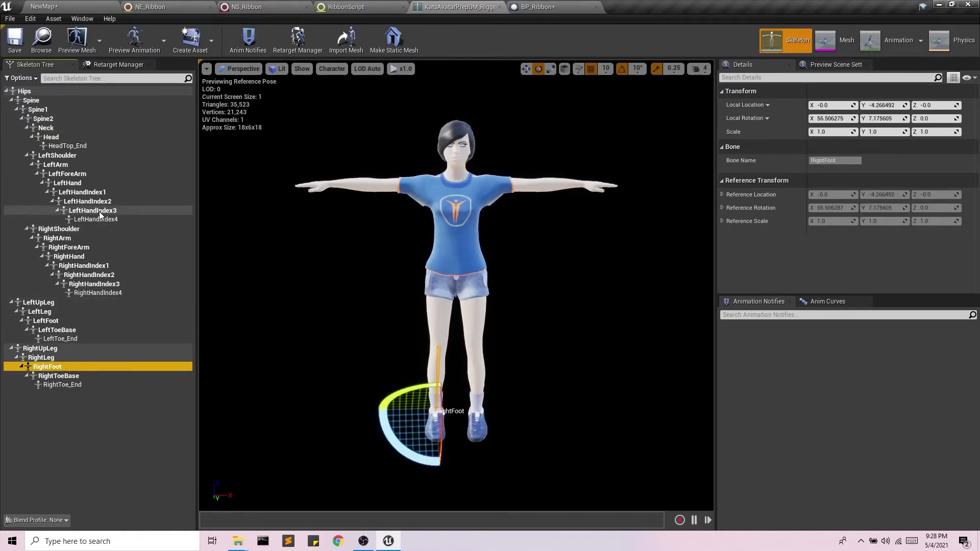
Add four Bones elements named RightFoot, LeftFoot, RightHand and LeftHand.
{"action": "left_click", "coordinate": [536, 6]}
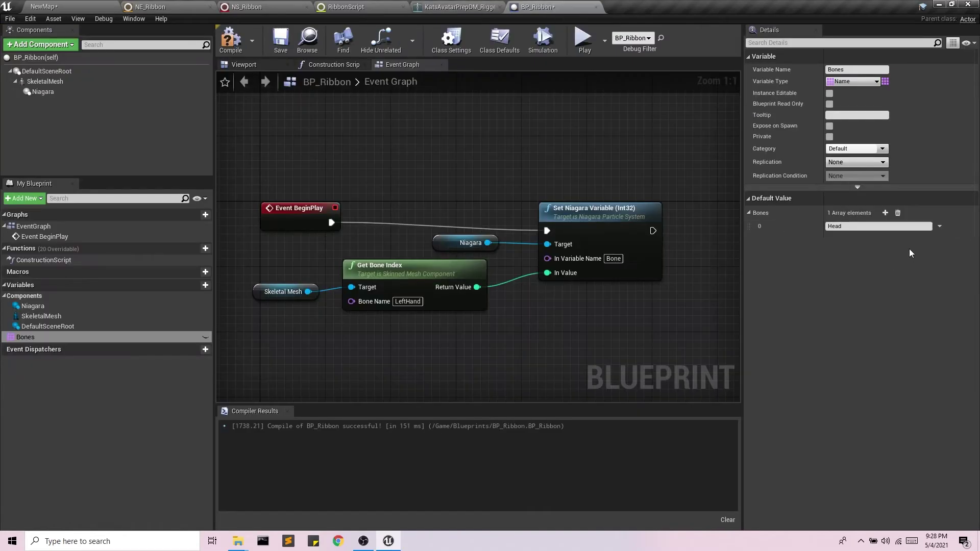
{"action": "left_click", "coordinate": [884, 212]}
{"action": "left_click", "coordinate": [843, 238]}
{"action": "type", "text": "RightFoot"}
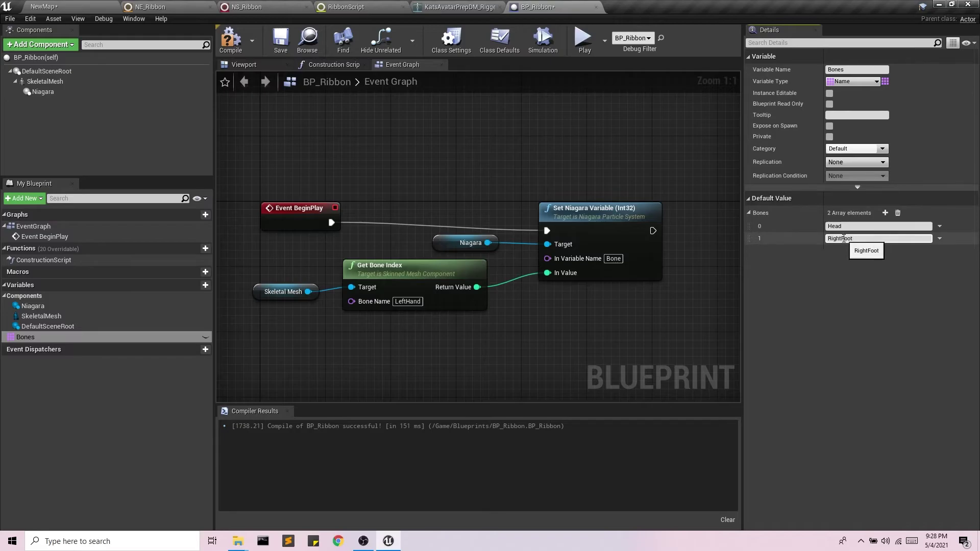
{"action": "left_click", "coordinate": [884, 211]}
{"action": "left_click", "coordinate": [862, 251]}
{"action": "type", "text": "LeftFoot"}
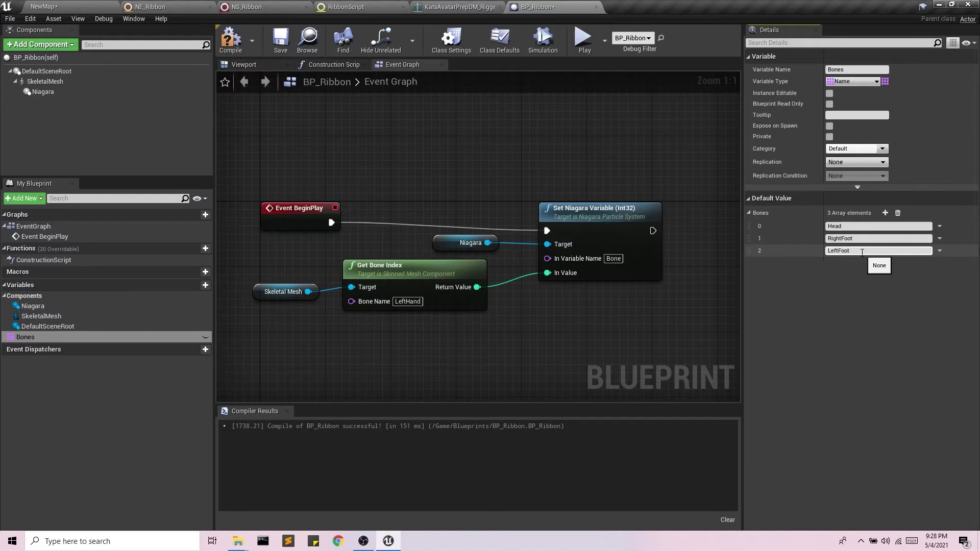
{"action": "left_click", "coordinate": [884, 212]}
{"action": "left_click", "coordinate": [859, 262]}
{"action": "type", "text": "RightHand"}
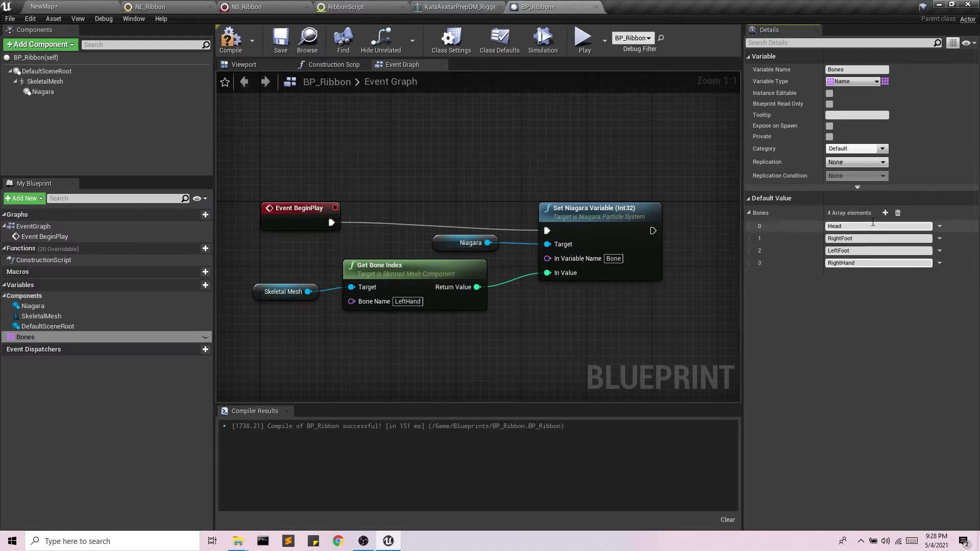
{"action": "left_click", "coordinate": [885, 212]}
{"action": "left_click", "coordinate": [858, 275]}
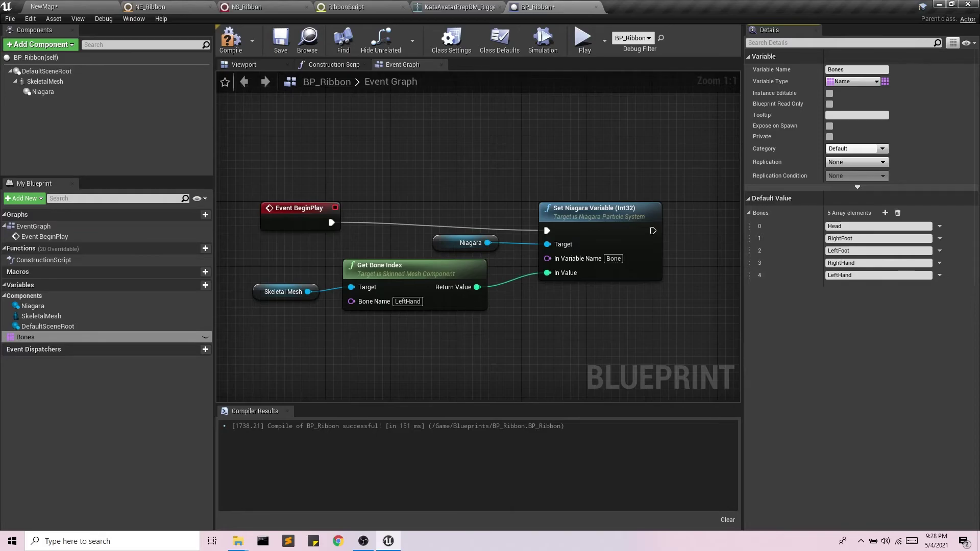
Delete the Skeletal Mesh reference node from the event graph.
{"action": "right_click_drag", "start_coordinate": [417, 307], "coordinate": [467, 302]}
{"action": "left_click", "coordinate": [464, 262]}
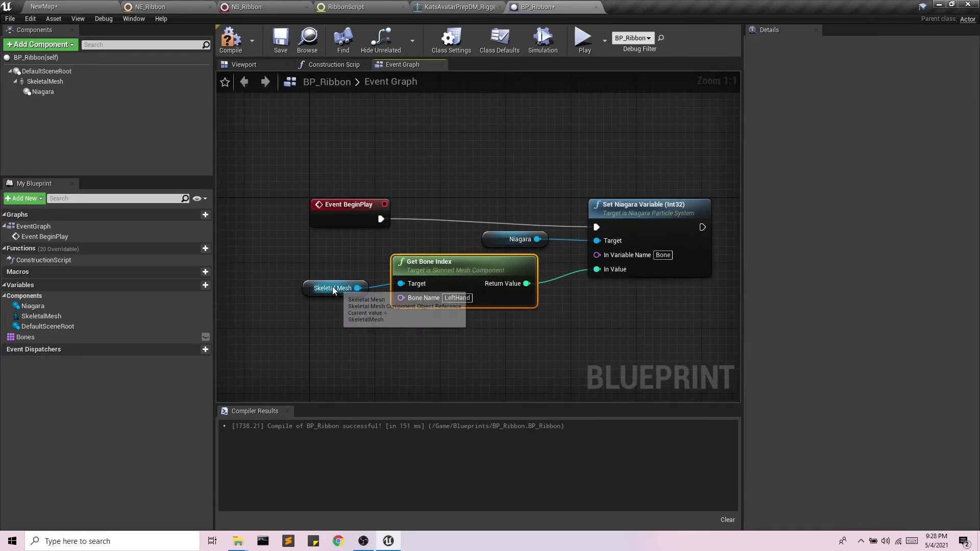
{"action": "left_click_drag", "start_coordinate": [333, 288], "coordinate": [280, 314]}
{"action": "key", "text": "Delete"}
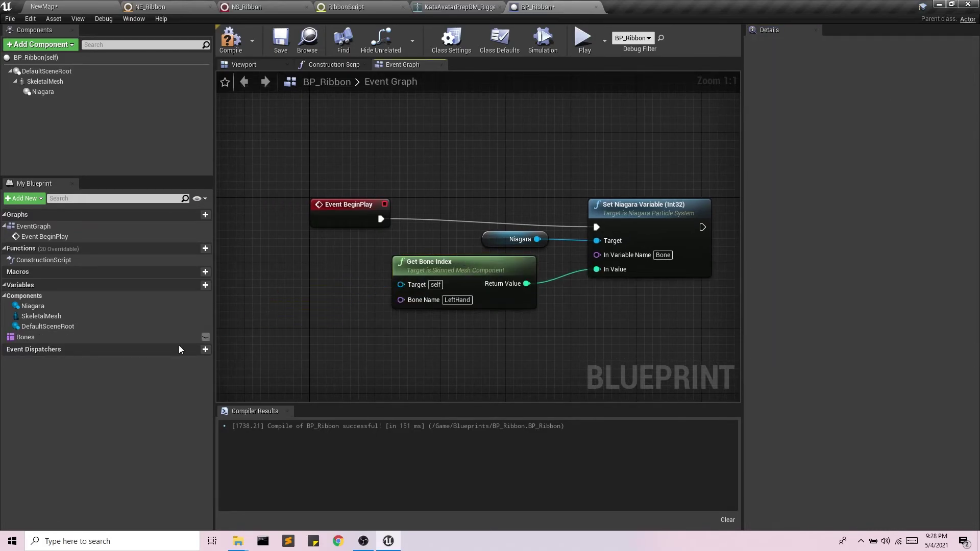
Add a Bones getter to the graph and create a For Each Loop over it.
{"action": "left_click", "coordinate": [25, 337]}
{"action": "right_click_drag", "start_coordinate": [289, 343], "coordinate": [352, 337]}
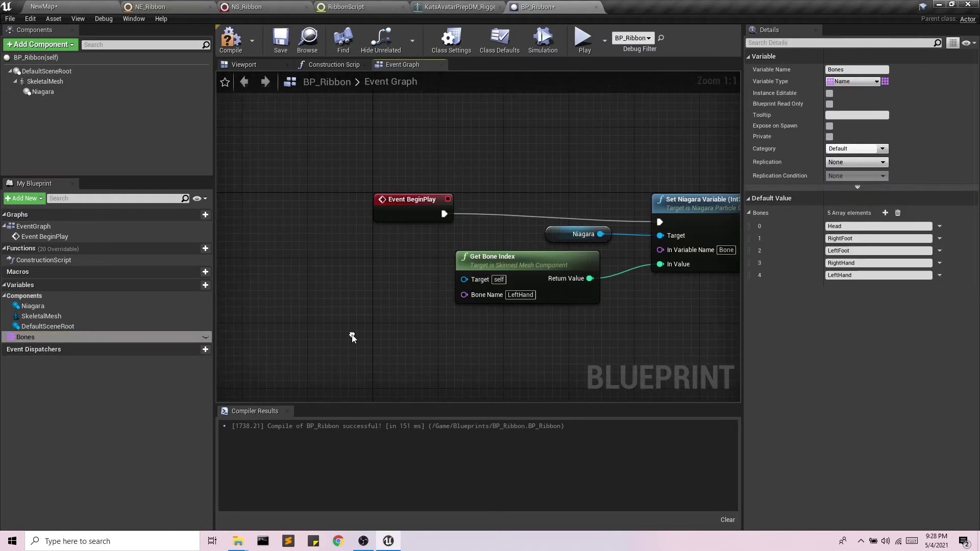
{"action": "left_click_drag", "start_coordinate": [31, 337], "coordinate": [241, 297]}
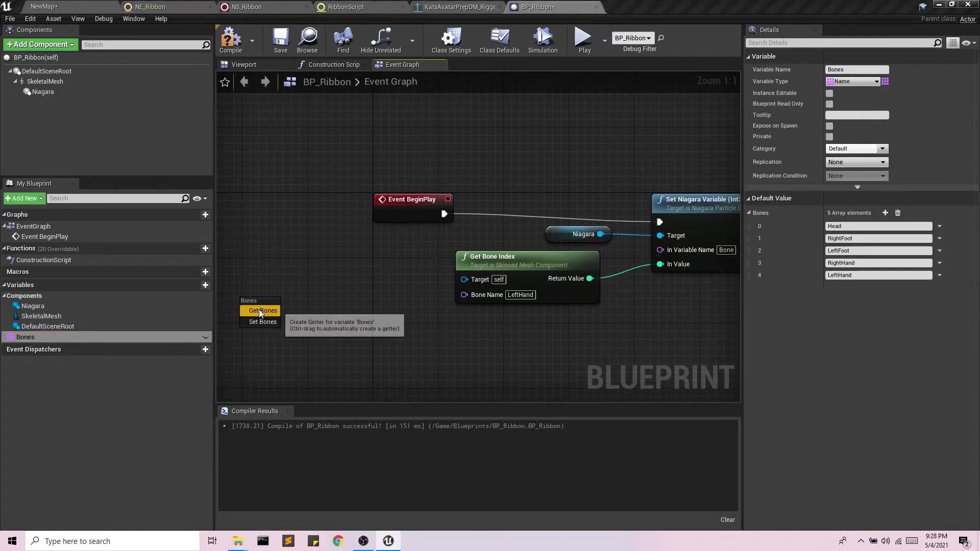
{"action": "left_click", "coordinate": [259, 309]}
{"action": "left_click_drag", "start_coordinate": [303, 307], "coordinate": [336, 273]}
{"action": "type", "text": "f"}
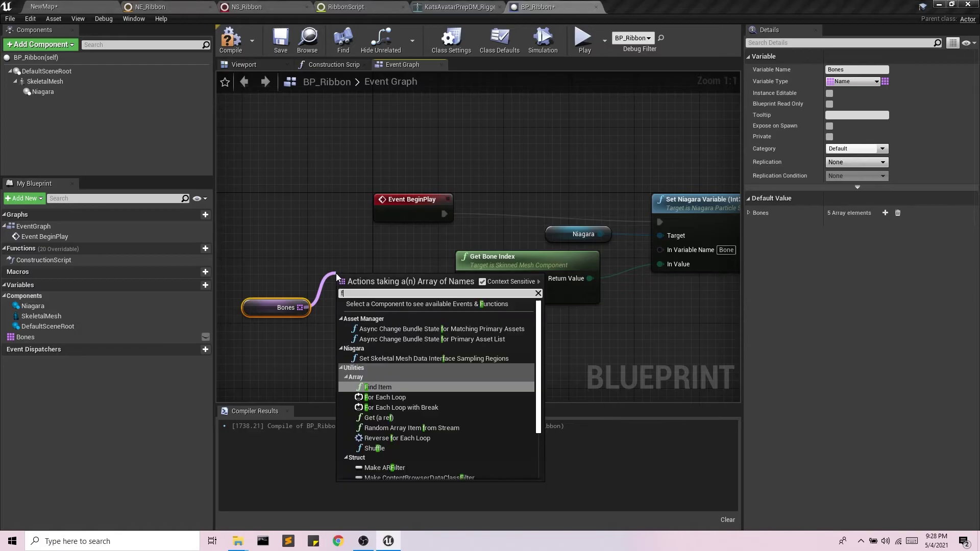
{"action": "type", "text": "or"}
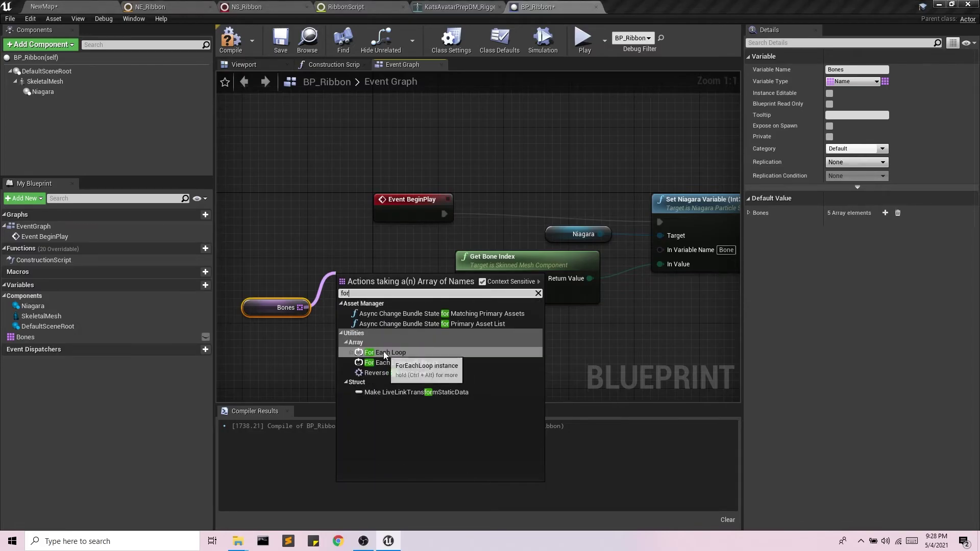
{"action": "left_click", "coordinate": [384, 351]}
{"action": "left_click_drag", "start_coordinate": [377, 284], "coordinate": [378, 267]}
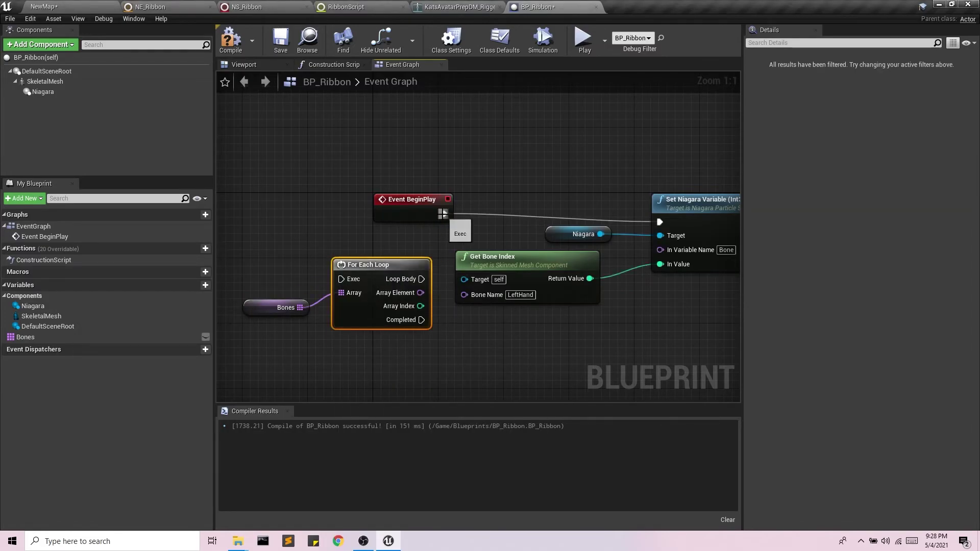
Break BeginPlay's link to Set Niagara Variable and move BeginPlay left.
{"action": "right_click", "coordinate": [443, 215]}
{"action": "left_click", "coordinate": [490, 229]}
{"action": "mouse_move", "coordinate": [411, 199]}
{"action": "left_mouse_down"}
{"action": "mouse_move", "coordinate": [273, 232]}
{"action": "mouse_move", "coordinate": [266, 256]}
{"action": "mouse_move", "coordinate": [341, 279]}
{"action": "left_mouse_up"}
Connect Event BeginPlay to the For Each Loop's execution input.
{"action": "left_click", "coordinate": [370, 265]}
{"action": "left_click_drag", "start_coordinate": [301, 307], "coordinate": [342, 291]}
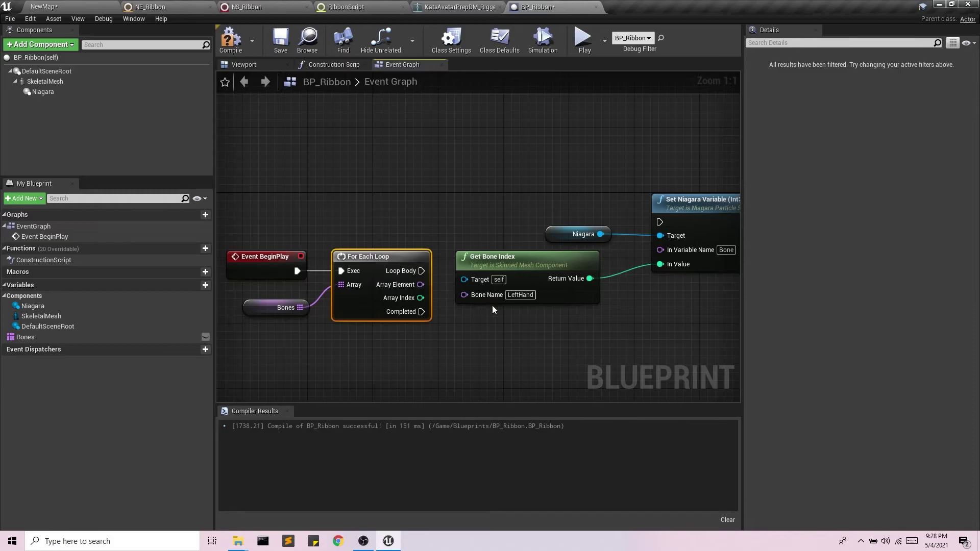
{"action": "right_click_drag", "start_coordinate": [492, 306], "coordinate": [419, 308]}
{"action": "right_click_drag", "start_coordinate": [311, 334], "coordinate": [330, 340]}
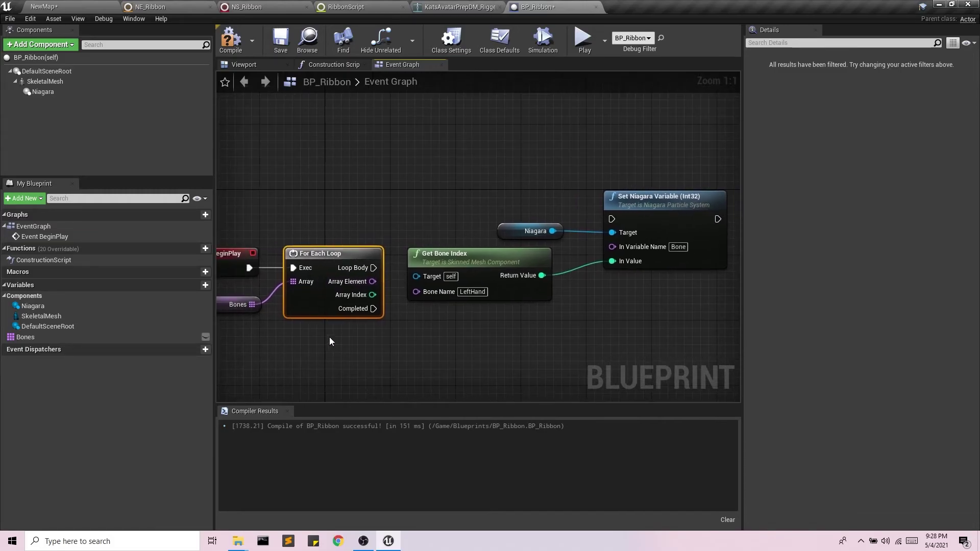
Feed Array Element into Bone Name and a Skeletal Mesh reference into Target.
{"action": "left_click_drag", "start_coordinate": [373, 281], "coordinate": [433, 291]}
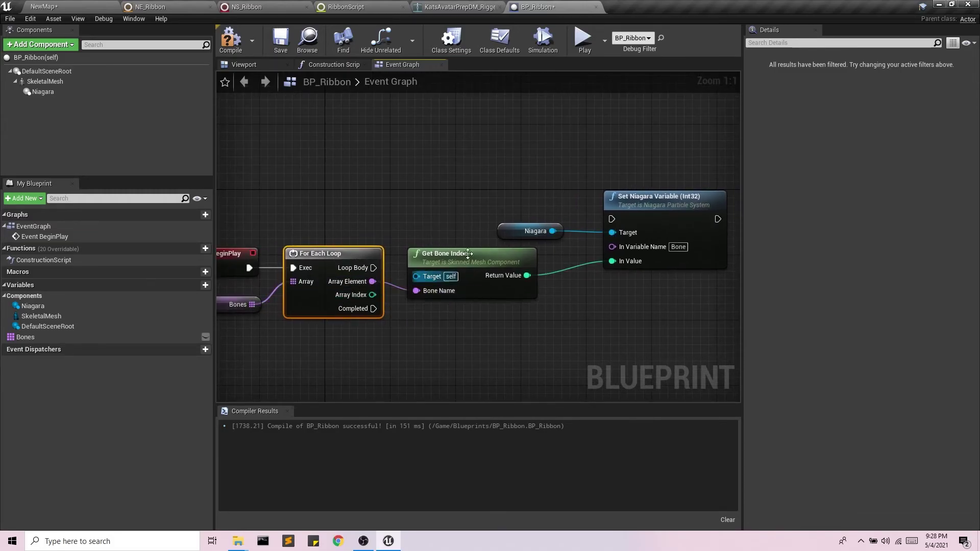
{"action": "mouse_move", "coordinate": [44, 82]}
{"action": "left_mouse_down"}
{"action": "mouse_move", "coordinate": [448, 222]}
{"action": "mouse_move", "coordinate": [417, 276]}
{"action": "left_mouse_up"}
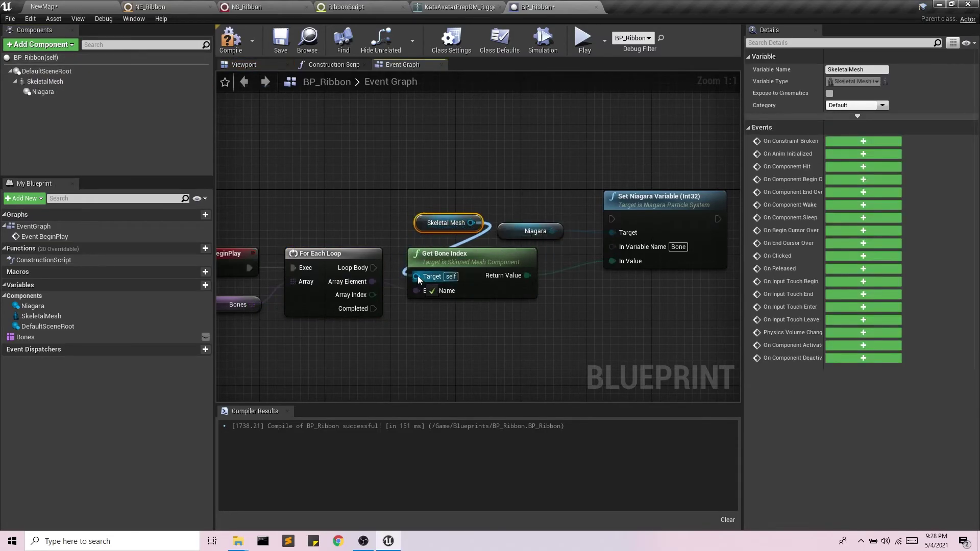
{"action": "right_click_drag", "start_coordinate": [479, 316], "coordinate": [451, 312]}
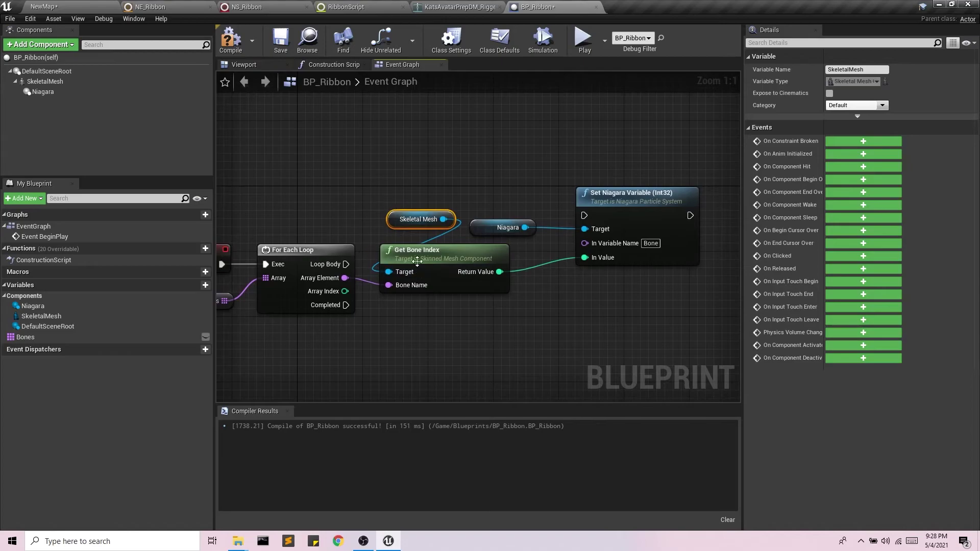
{"action": "left_click", "coordinate": [44, 93]}
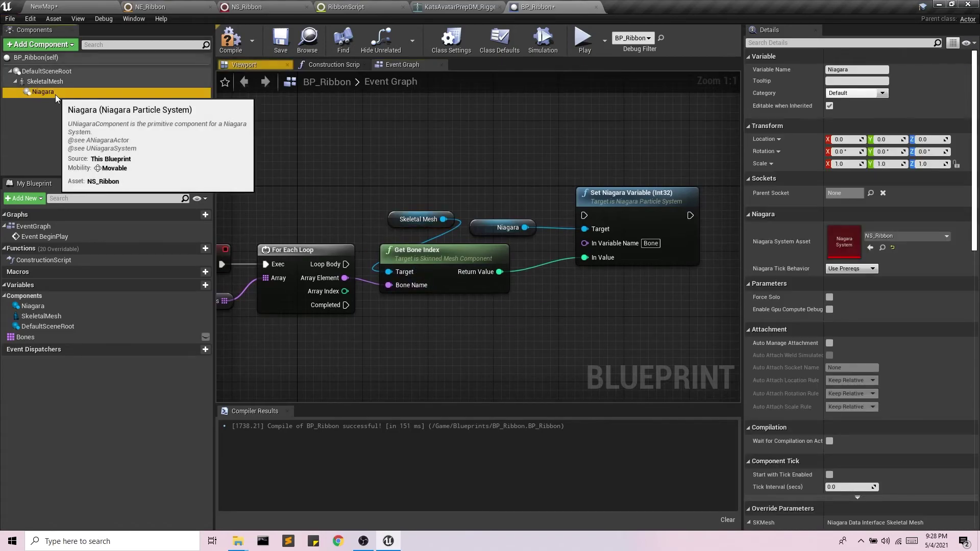
Delete the Niagara component and move Get Bone Index and Skeletal Mesh lower.
{"action": "key", "text": "Delete"}
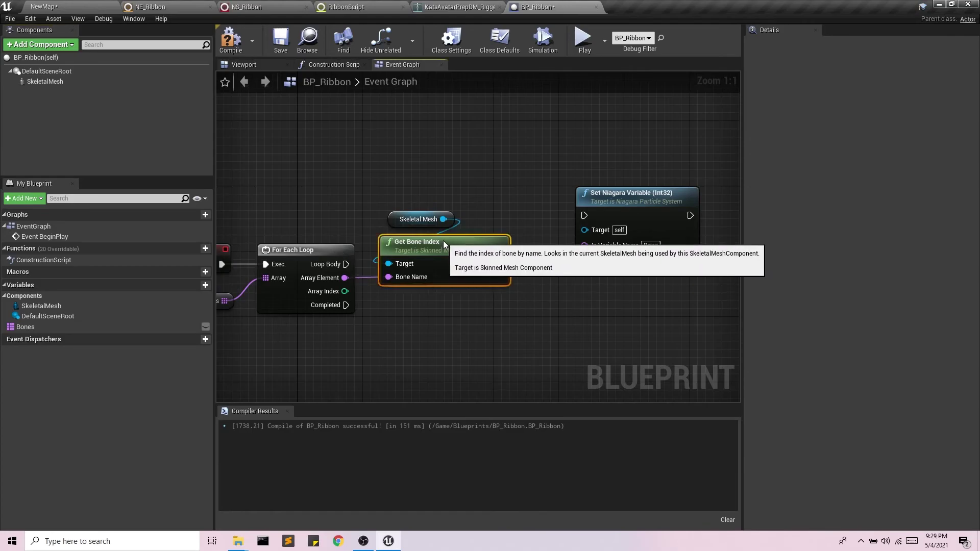
{"action": "left_click_drag", "start_coordinate": [444, 250], "coordinate": [494, 332]}
{"action": "left_click_drag", "start_coordinate": [409, 220], "coordinate": [413, 398]}
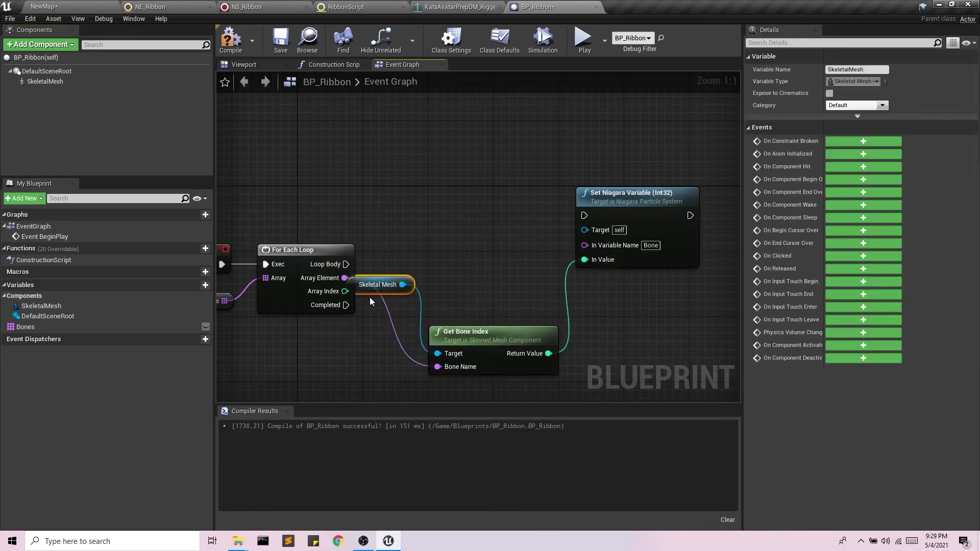
Add Spawn System Attached to the loop body with NS_Ribbon as System Template.
{"action": "left_click_drag", "start_coordinate": [346, 243], "coordinate": [396, 221]}
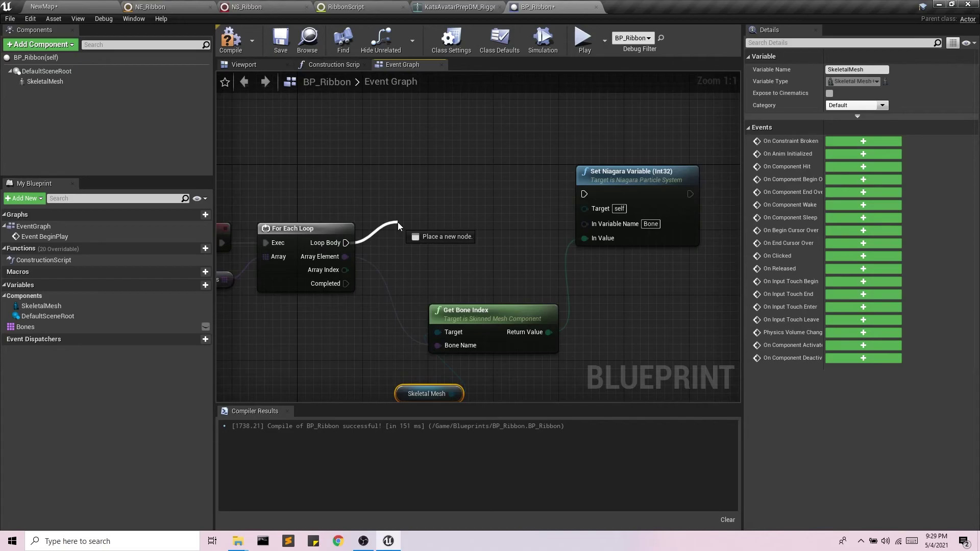
{"action": "type", "text": "swap"}
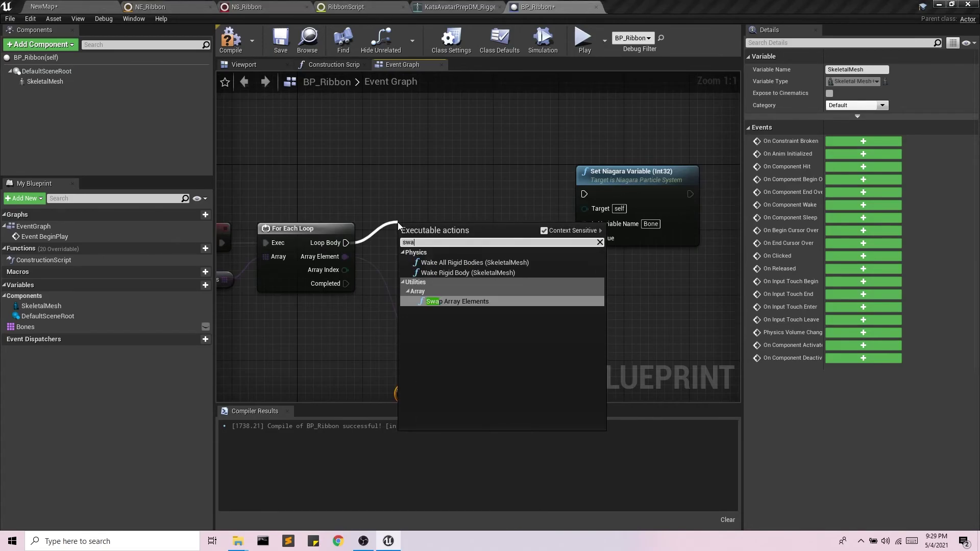
{"action": "key", "text": "BackSpace"}
{"action": "key", "text": "BackSpace"}
{"action": "key", "text": "BackSpace"}
{"action": "type", "text": "p"}
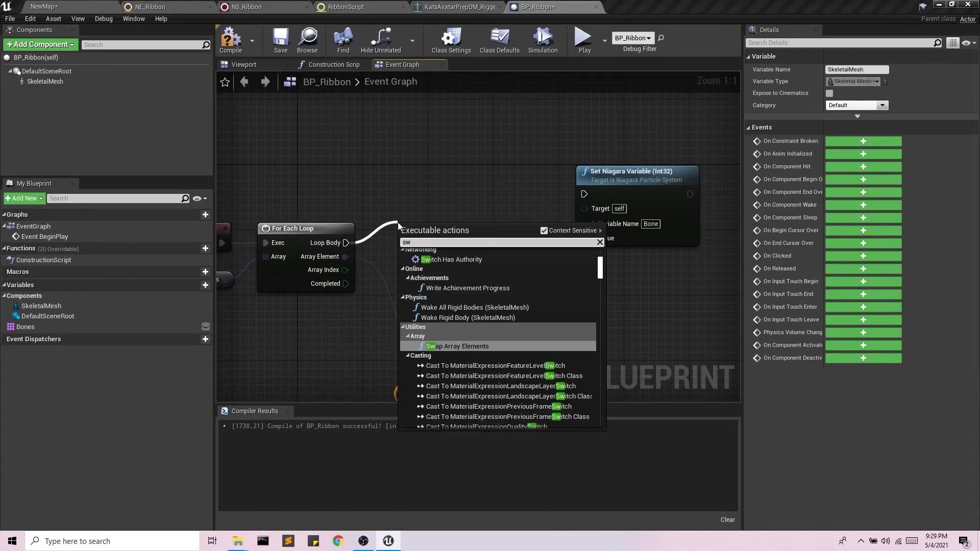
{"action": "type", "text": "awn sys"}
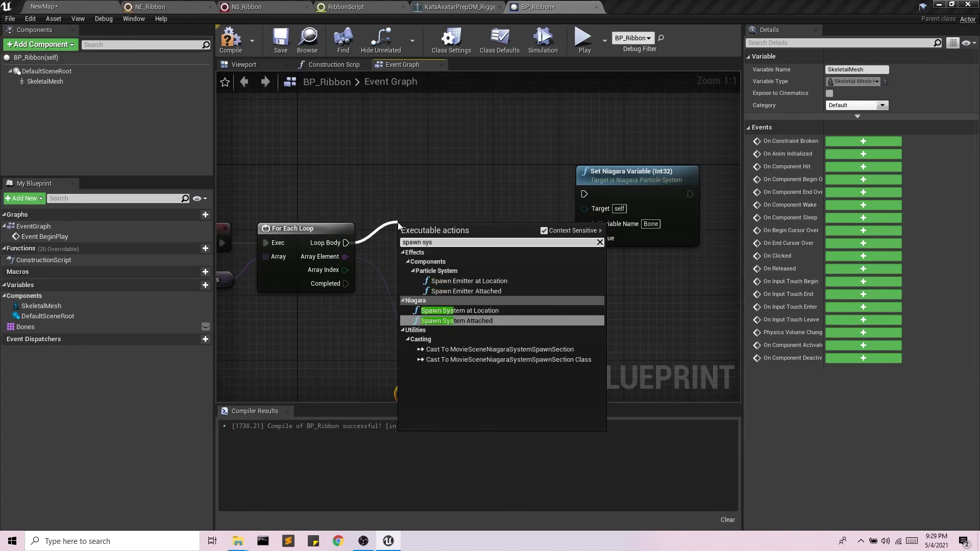
{"action": "left_click", "coordinate": [461, 319]}
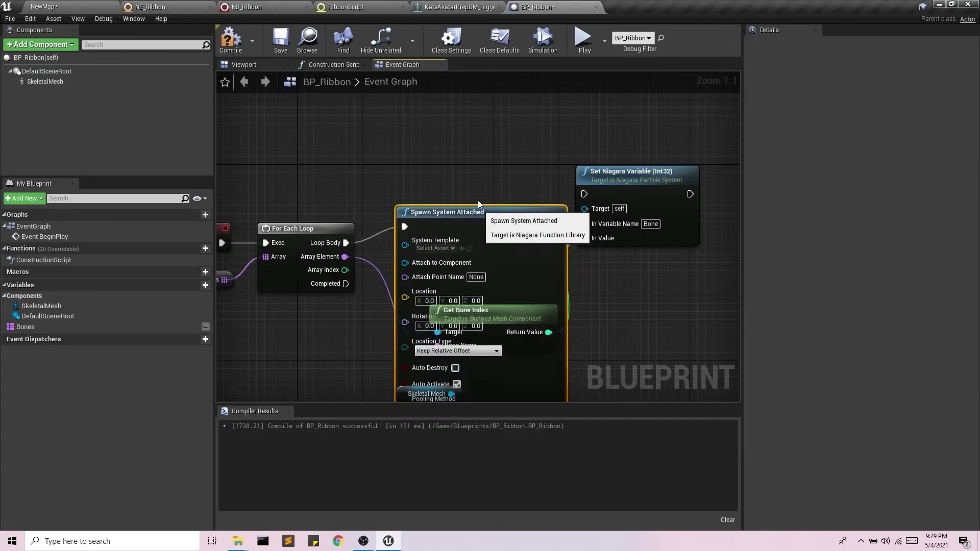
{"action": "right_click_drag", "start_coordinate": [478, 199], "coordinate": [470, 121]}
{"action": "left_click_drag", "start_coordinate": [471, 120], "coordinate": [470, 137]}
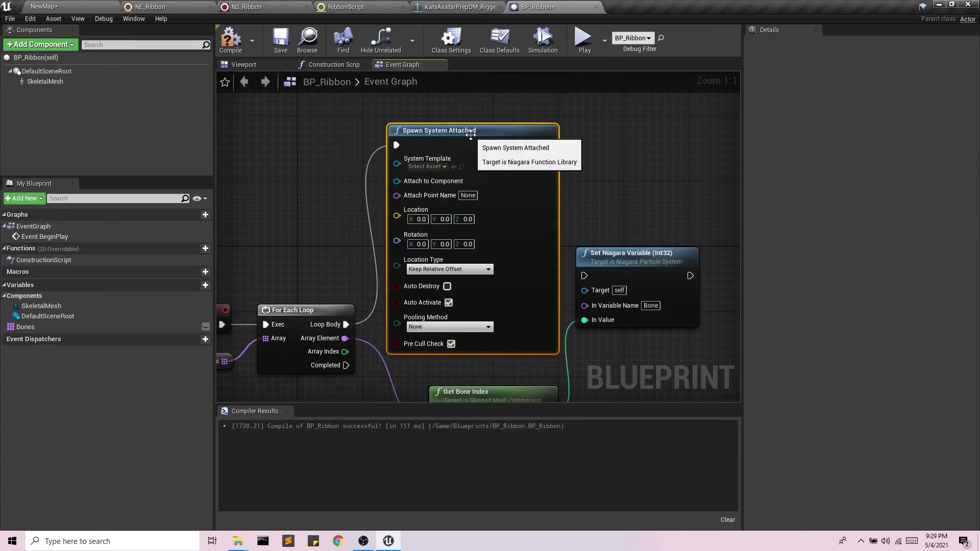
{"action": "left_click", "coordinate": [436, 167]}
{"action": "type", "text": "on"}
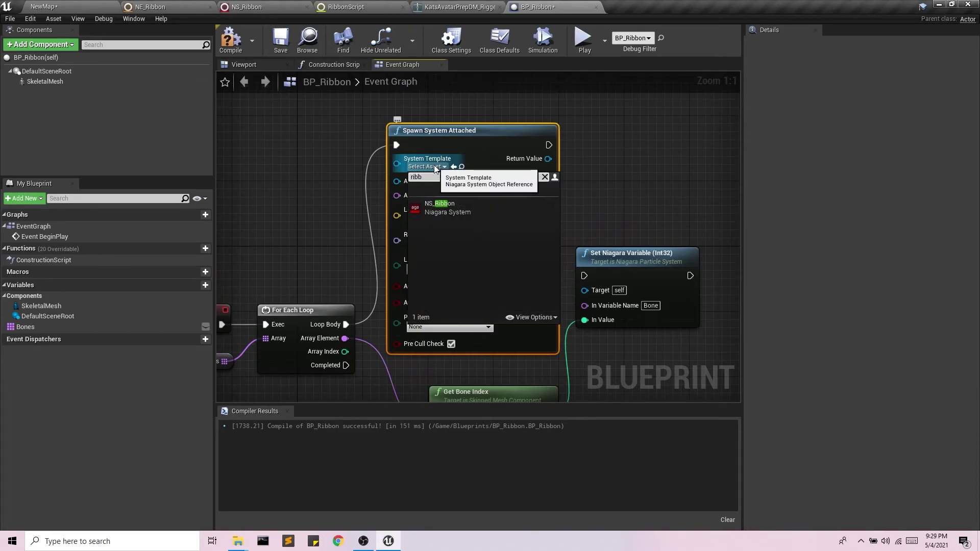
{"action": "left_click", "coordinate": [450, 217]}
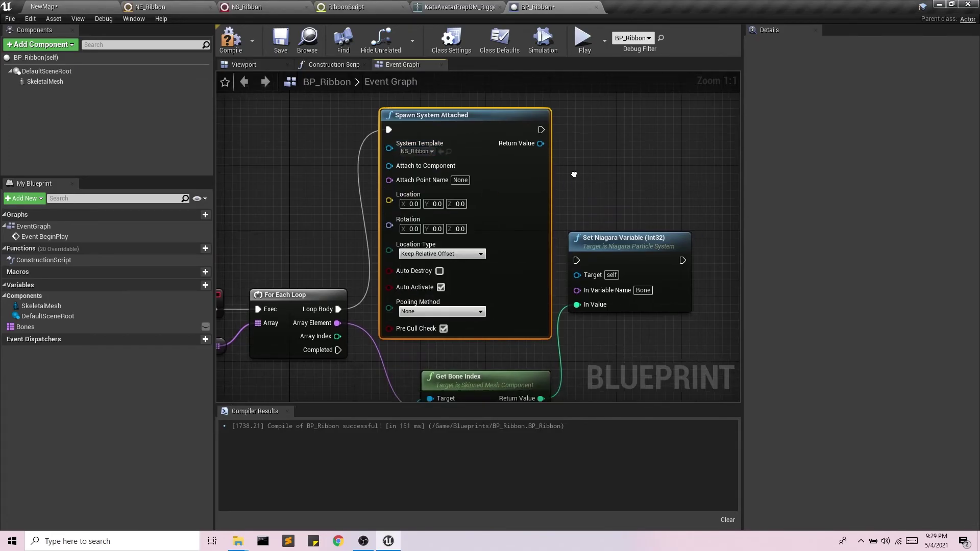
Wire the spawned system's Return Value and exec into Set Niagara Variable.
{"action": "right_click_drag", "start_coordinate": [582, 190], "coordinate": [560, 168]}
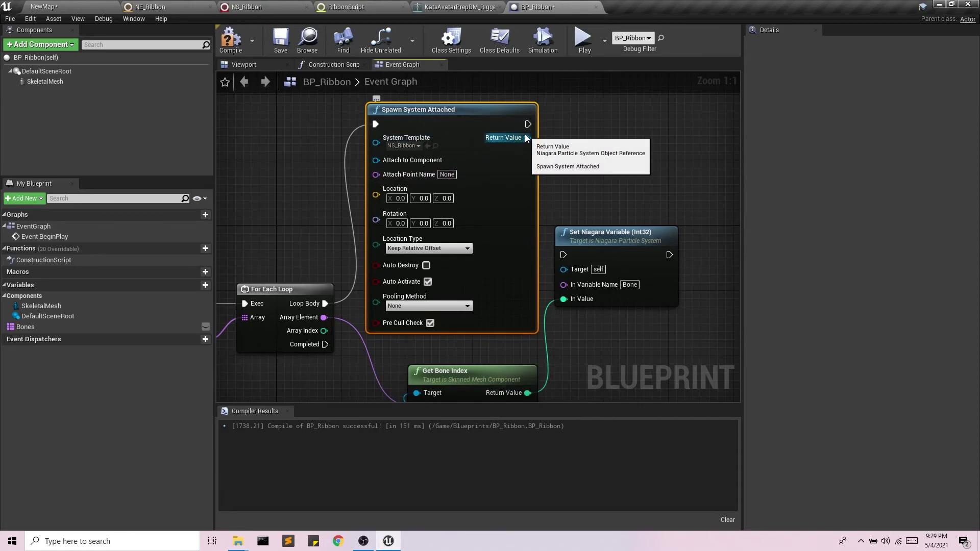
{"action": "left_click_drag", "start_coordinate": [527, 137], "coordinate": [564, 268]}
{"action": "left_click_drag", "start_coordinate": [526, 124], "coordinate": [563, 255]}
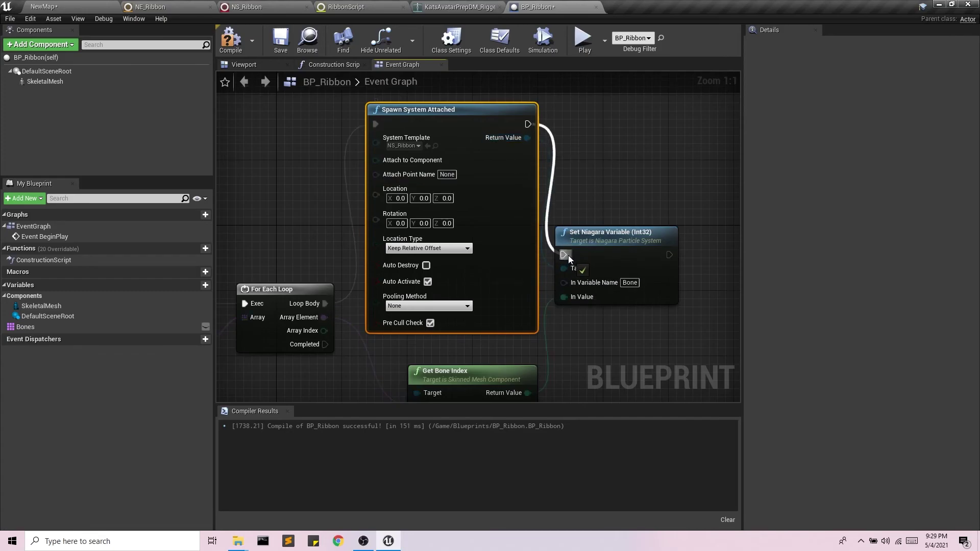
Add a Skeletal Mesh reference and connect it to Attach to Component.
{"action": "right_click_drag", "start_coordinate": [591, 302], "coordinate": [576, 243]}
{"action": "right_click_drag", "start_coordinate": [520, 328], "coordinate": [540, 280]}
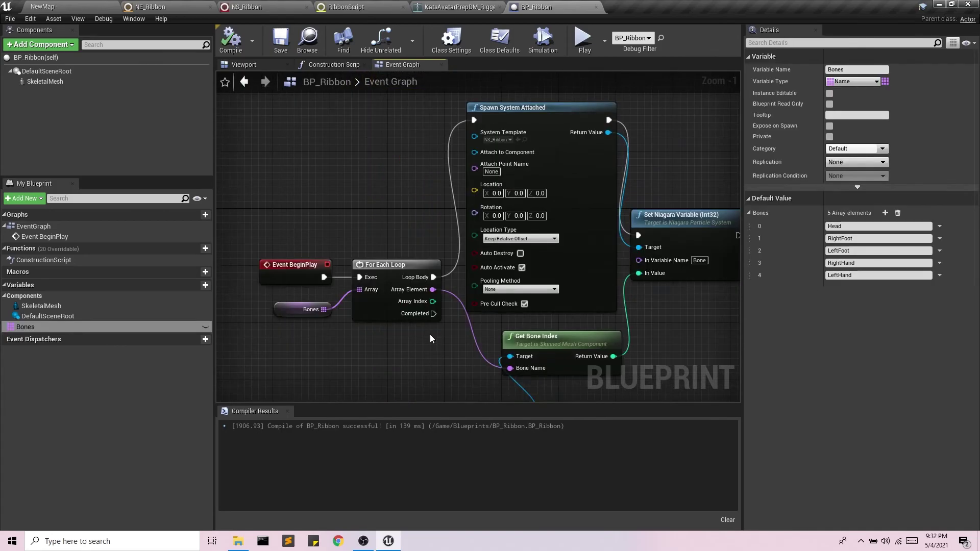
{"action": "right_click_drag", "start_coordinate": [429, 334], "coordinate": [403, 285]}
{"action": "mouse_move", "coordinate": [40, 306]}
{"action": "left_mouse_down"}
{"action": "mouse_move", "coordinate": [466, 361]}
{"action": "mouse_move", "coordinate": [341, 160]}
{"action": "left_mouse_up"}
{"action": "left_click", "coordinate": [490, 371]}
{"action": "right_click_drag", "start_coordinate": [340, 186], "coordinate": [375, 294]}
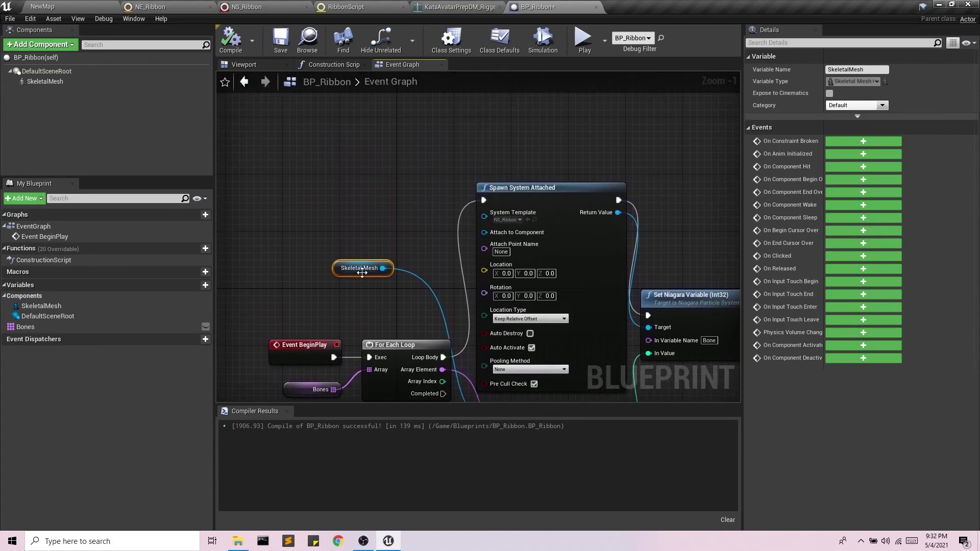
{"action": "left_click_drag", "start_coordinate": [383, 268], "coordinate": [484, 231]}
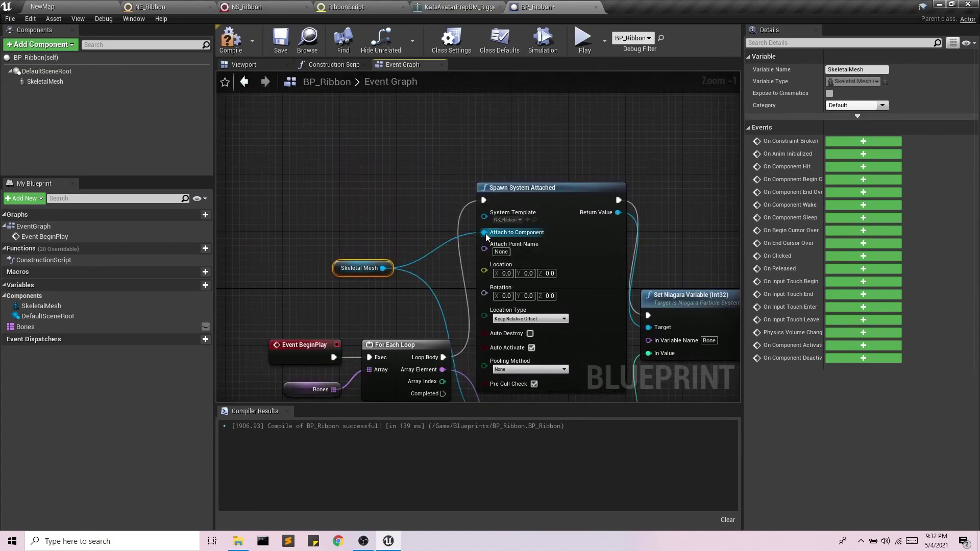
Compile BP_Ribbon and check the NS_Ribbon system's parameters.
{"action": "left_click", "coordinate": [230, 39]}
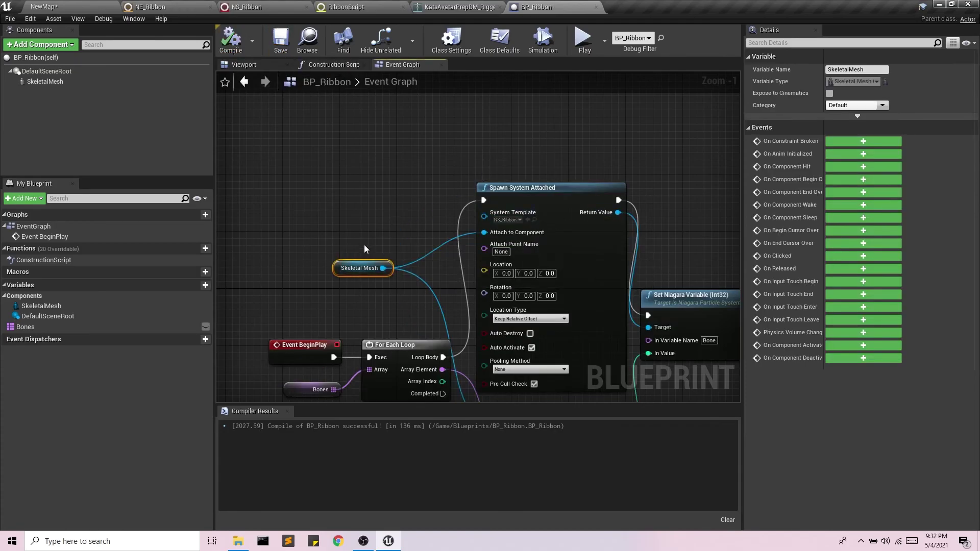
{"action": "right_click_drag", "start_coordinate": [385, 230], "coordinate": [309, 197]}
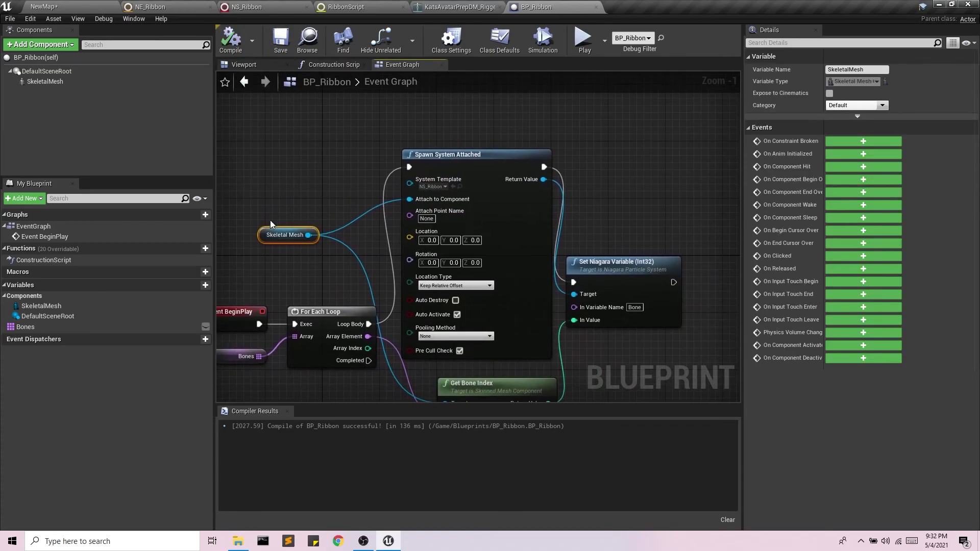
{"action": "left_click", "coordinate": [253, 7]}
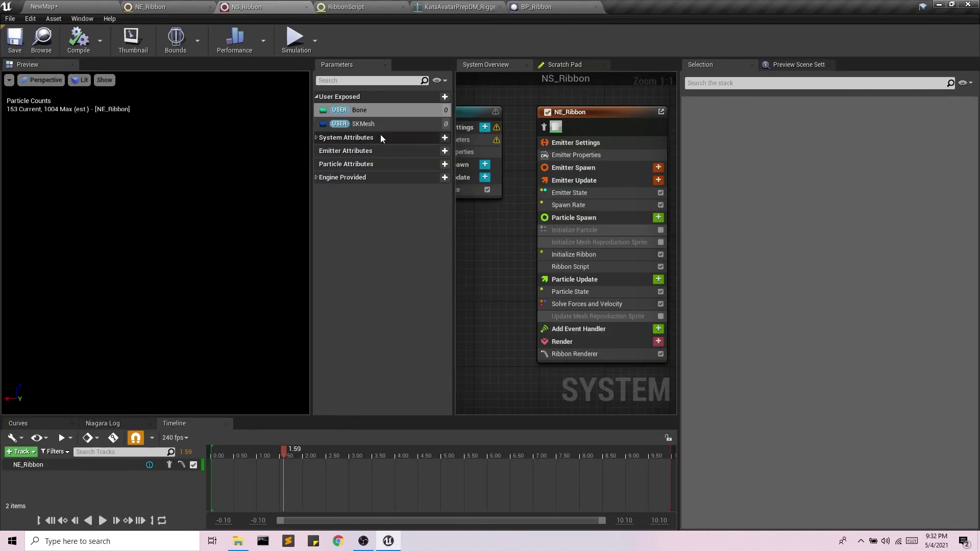
{"action": "left_click", "coordinate": [537, 7]}
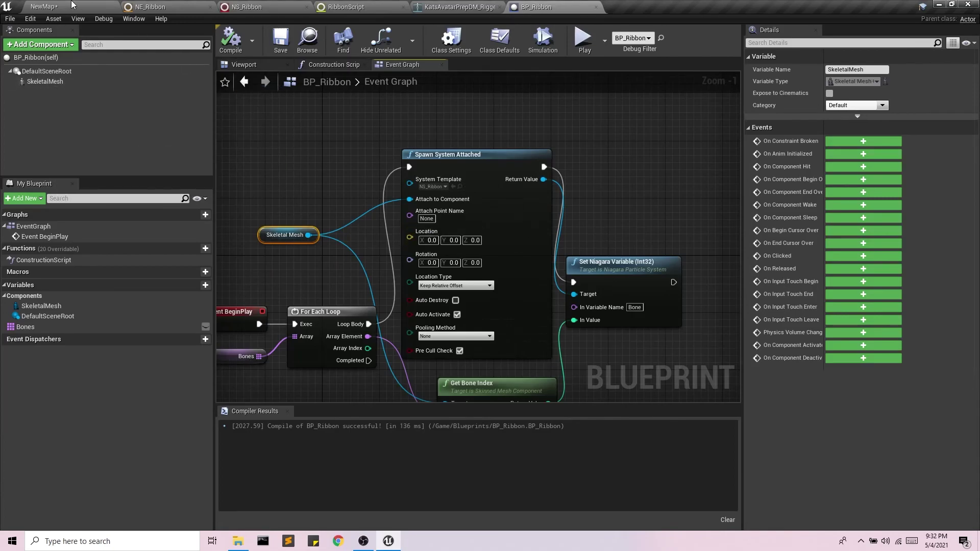
Play-test NewMap to watch cyan ribbons trail from the dancer's head, hands and feet, then stop.
{"action": "left_click", "coordinate": [45, 6]}
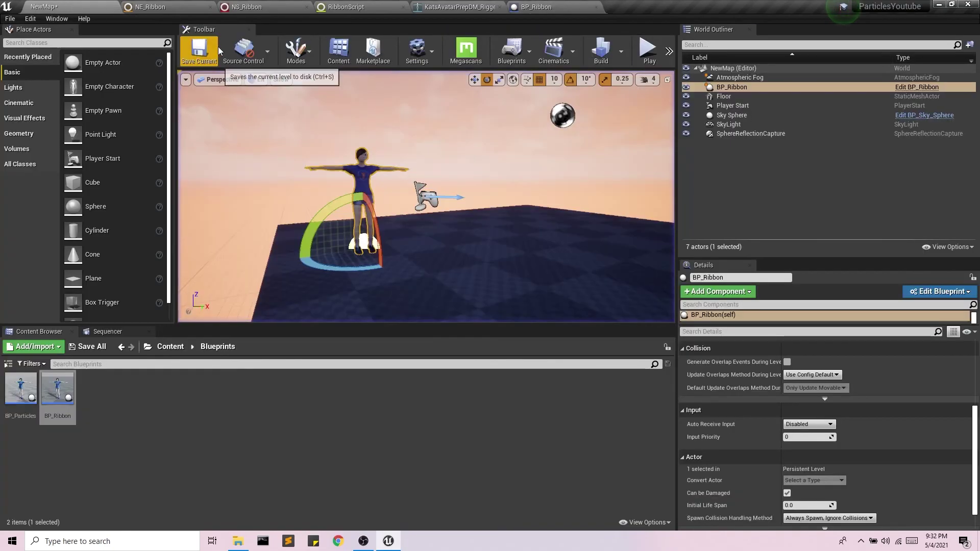
{"action": "left_click", "coordinate": [650, 50]}
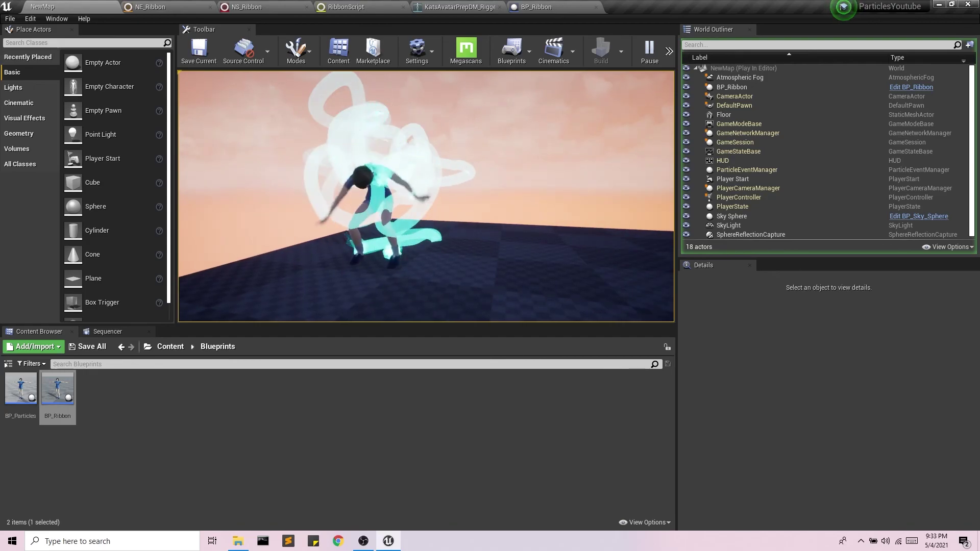
{"action": "key", "text": "Escape"}
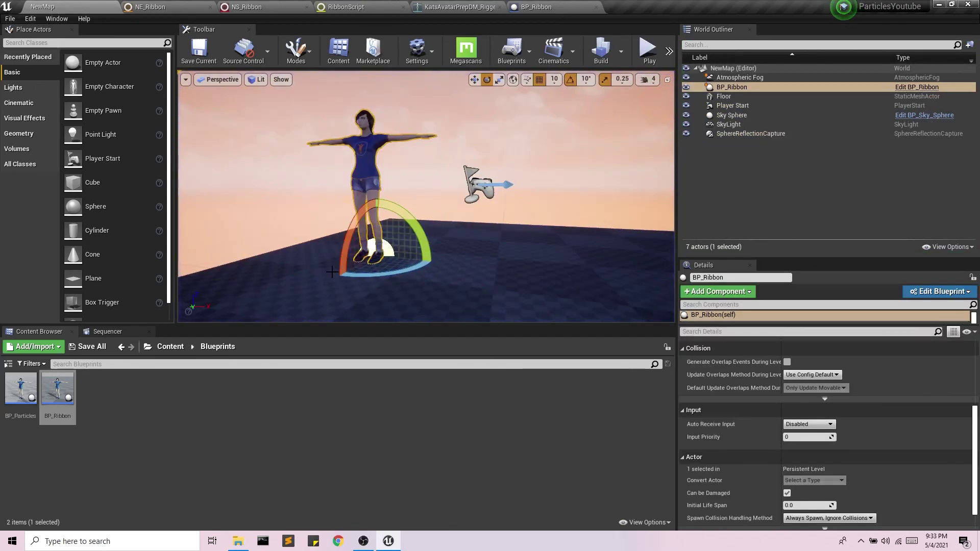